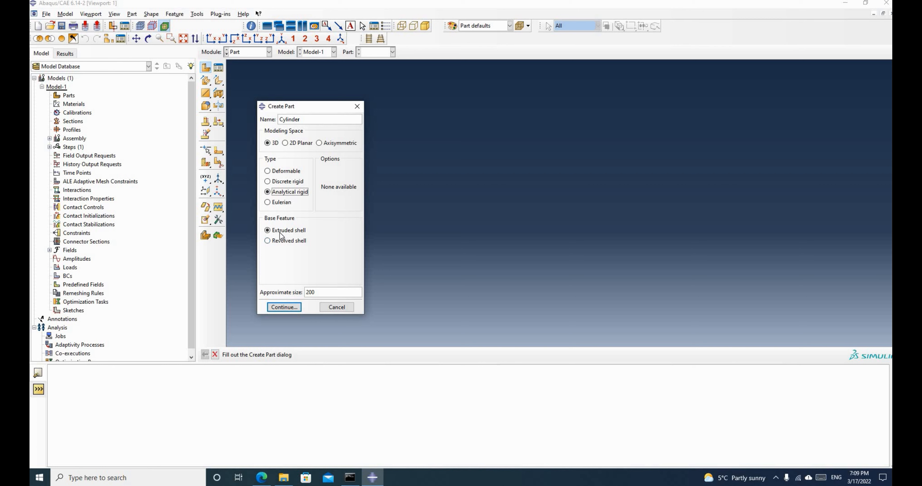
Switch to the lecture PDF in Edge and draw a circle with a short slanted line beside the problem figure.
click(262, 478)
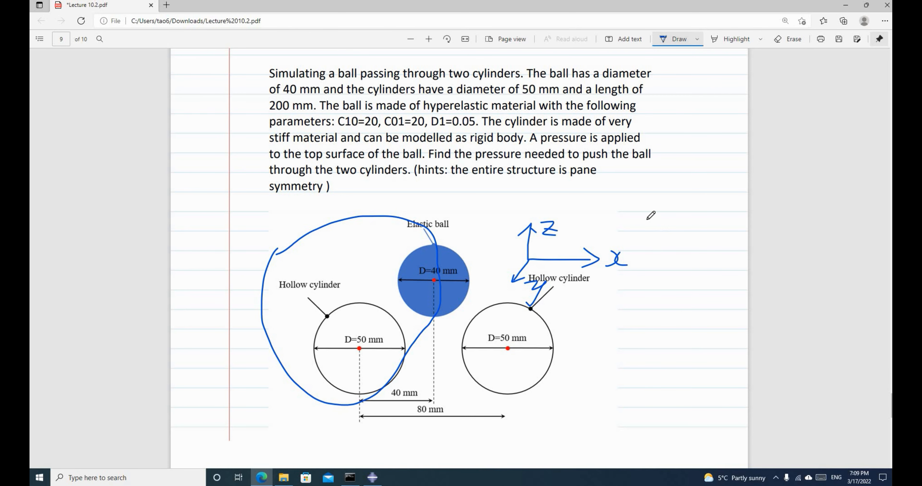
mouse_move(651, 235)
mouse_down()
mouse_move(697, 224)
mouse_move(653, 231)
mouse_up()
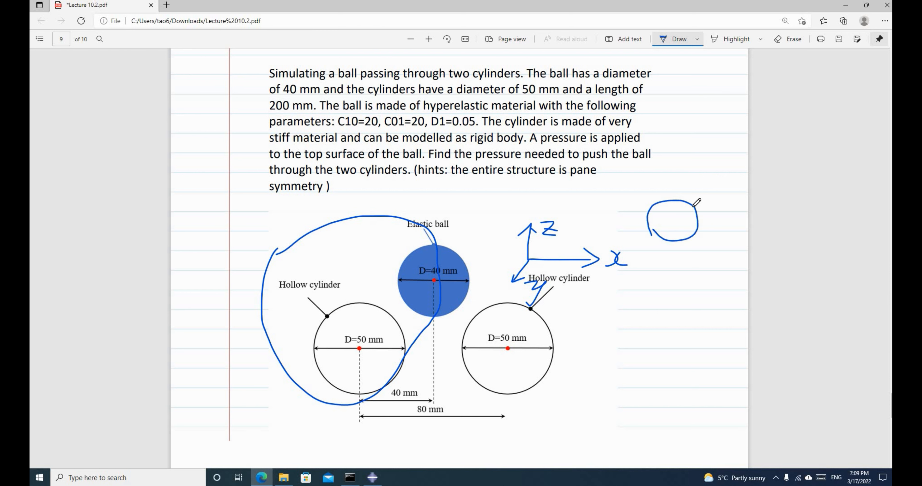
drag(693, 206, 721, 157)
mouse_move(661, 205)
mouse_down()
mouse_move(650, 226)
mouse_move(693, 203)
mouse_move(675, 243)
mouse_move(683, 201)
mouse_move(701, 218)
mouse_move(682, 202)
mouse_up()
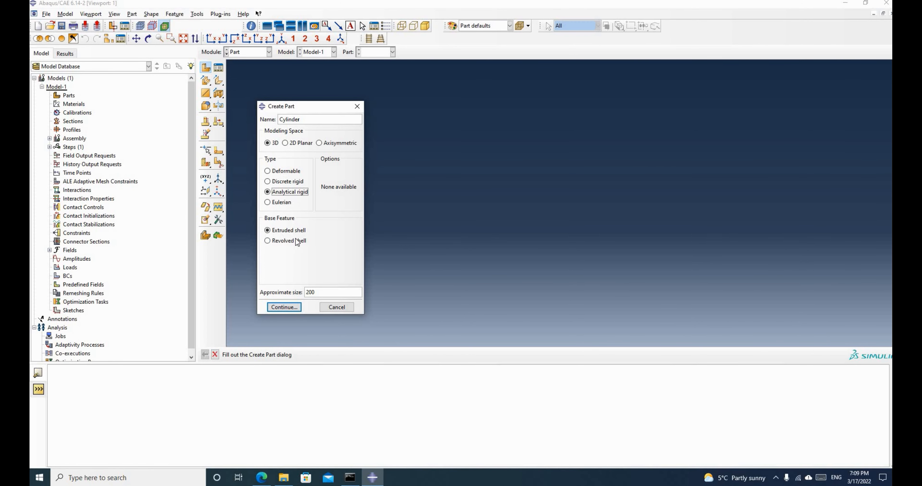
Try to build the analytical rigid extruded shell from a circle sketched around the origin.
click(281, 307)
click(205, 81)
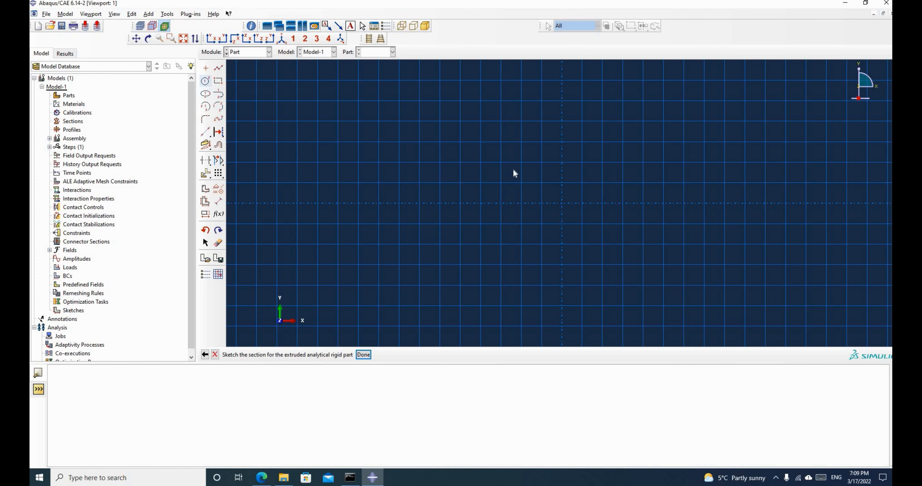
click(562, 203)
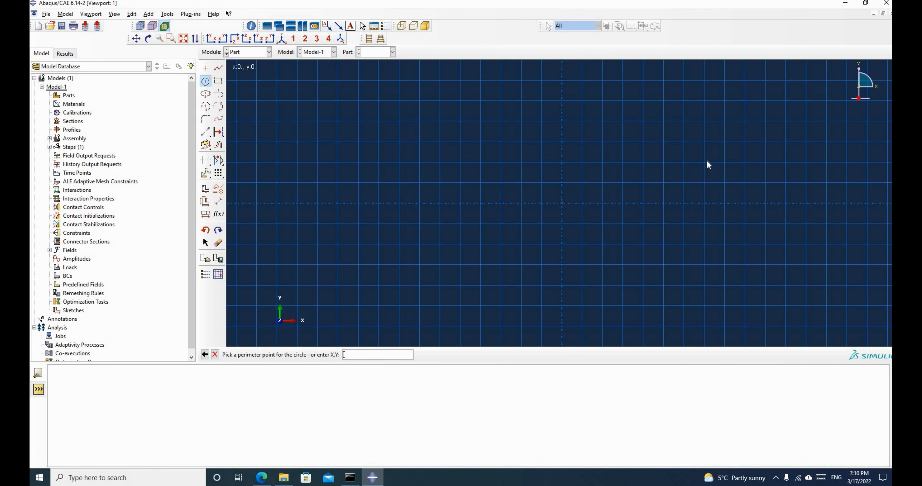
click(689, 163)
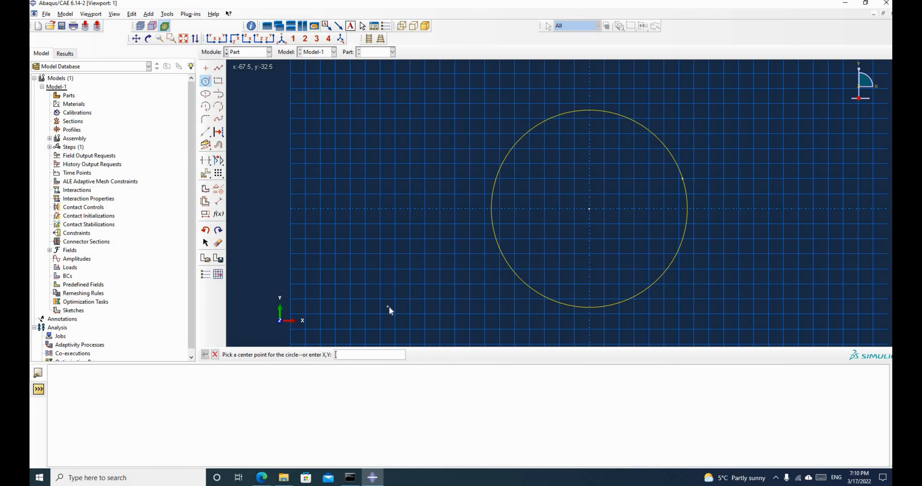
key(Escape)
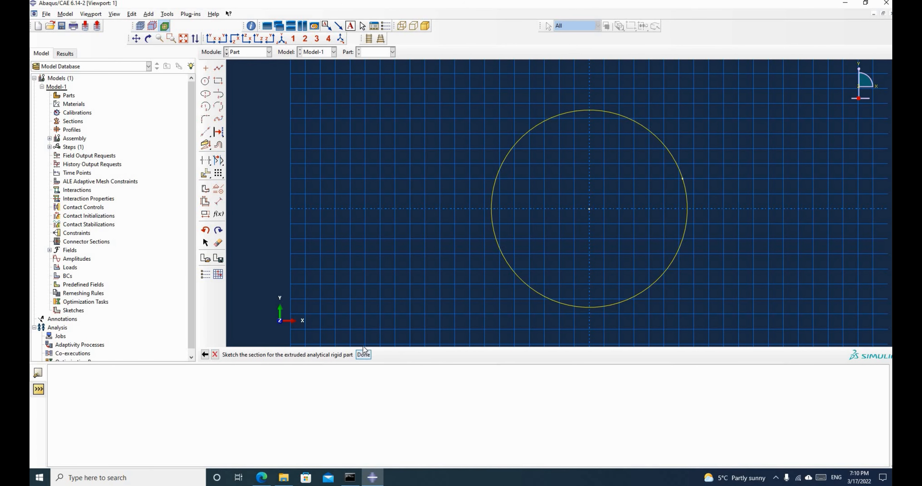
click(363, 354)
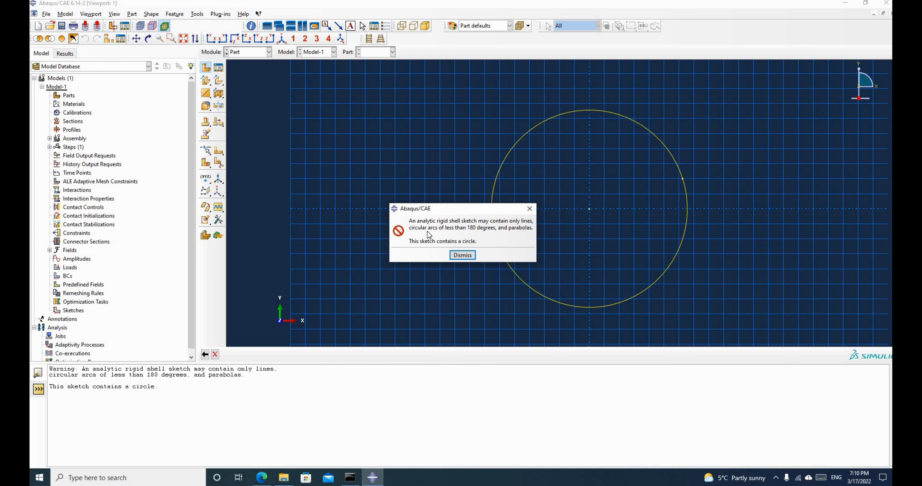
click(530, 209)
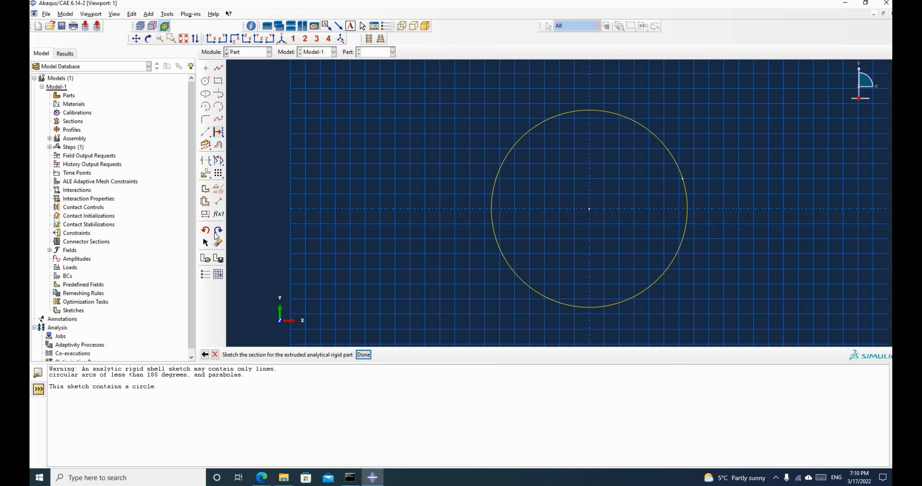
Delete the sketched circle and abandon the extruded shell sketch.
key(Delete)
drag(478, 136, 706, 314)
click(361, 355)
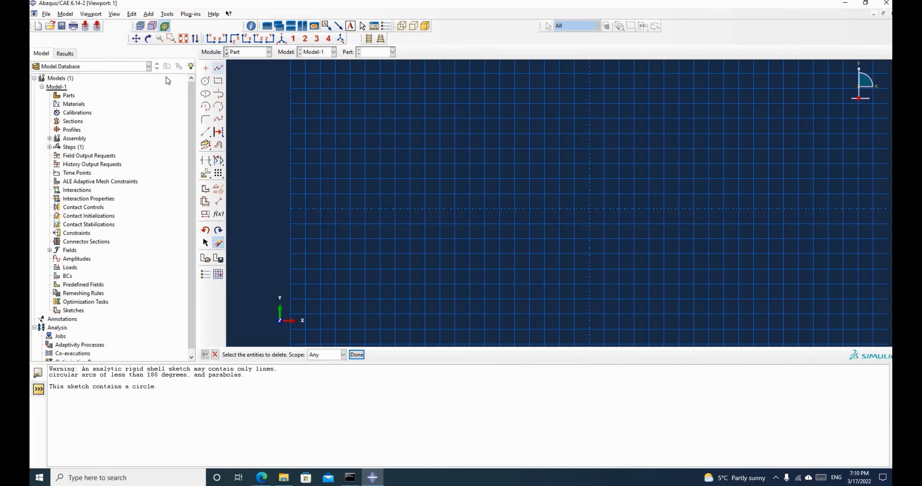
click(215, 354)
click(215, 355)
click(431, 255)
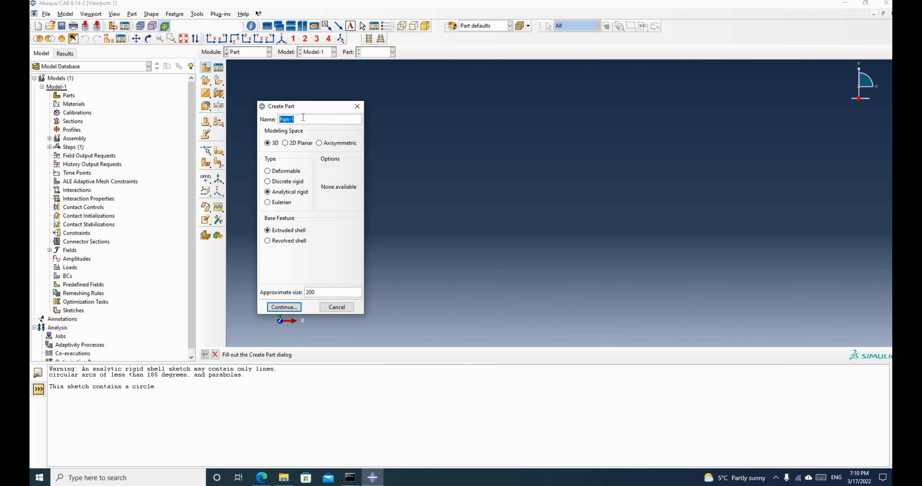
Name the new 3D analytical rigid part cylinder and choose a revolved shell as its base feature.
text(cylinder)
click(267, 242)
Switch to the lecture PDF in Edge and draw a vertical line below the hand-drawn circle.
key(alt+Tab)
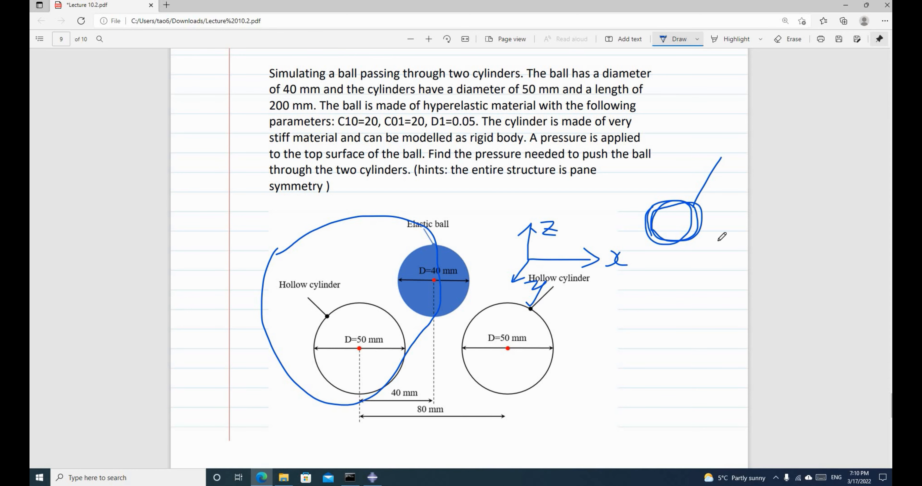
drag(718, 242, 714, 322)
drag(711, 352, 711, 356)
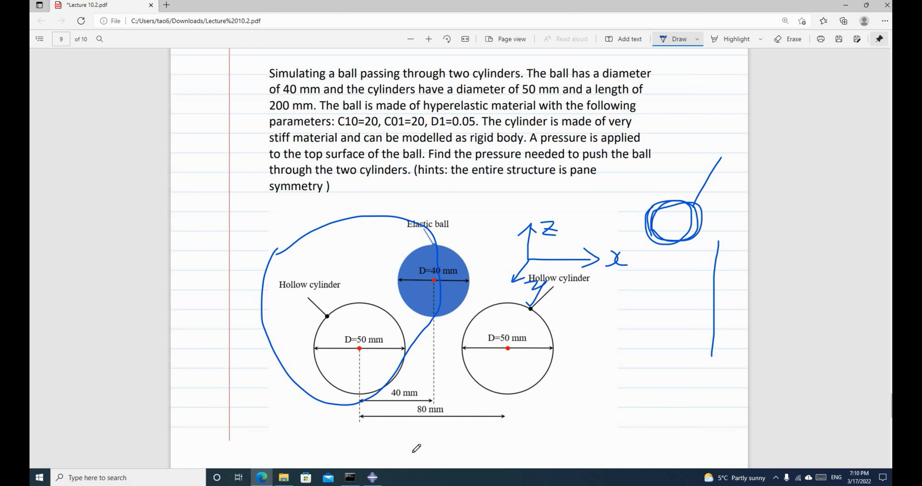
Switch back to Abaqus/CAE and sketch the revolved section as a vertical line from (25, 30) to (25, 0).
click(373, 481)
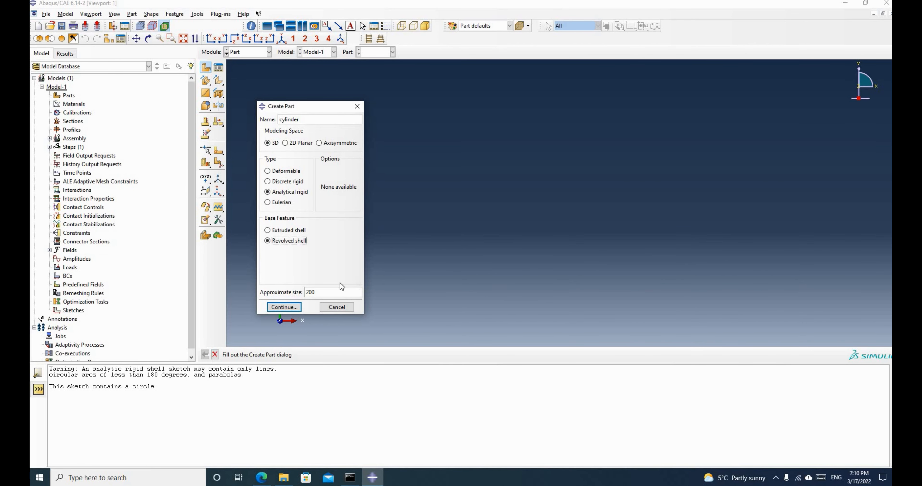
click(285, 309)
click(221, 70)
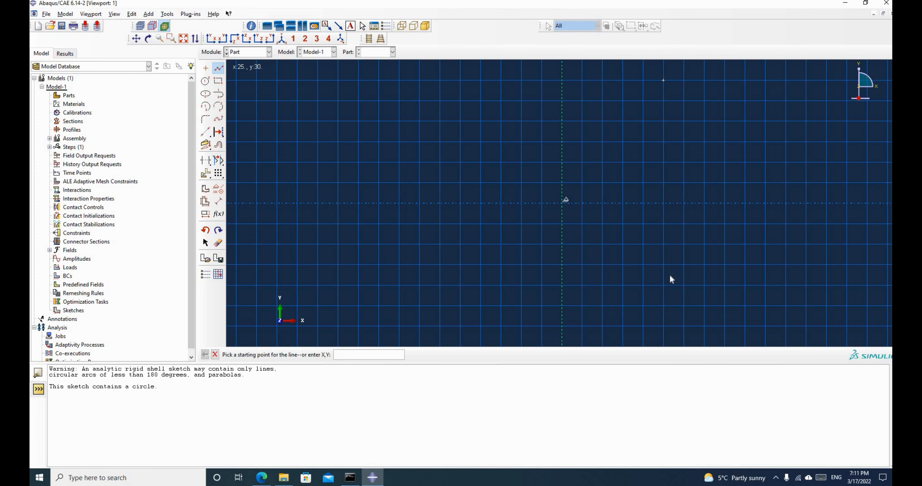
click(663, 80)
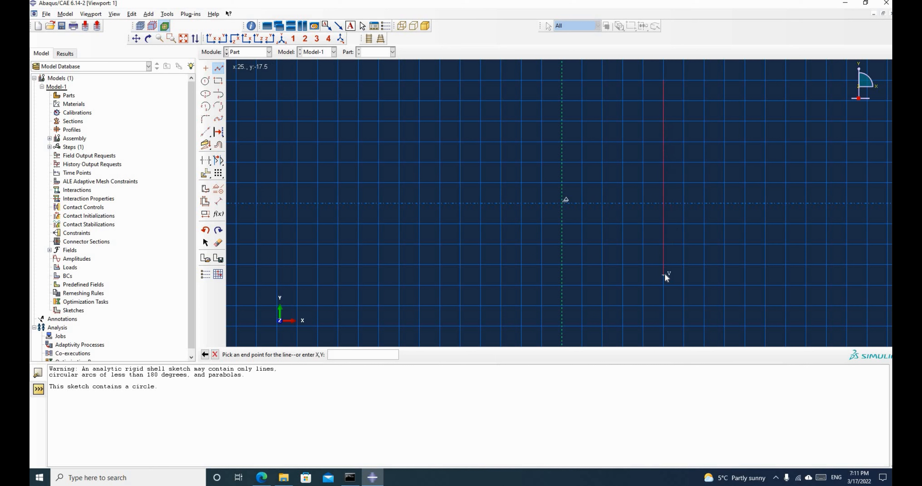
click(663, 203)
scroll(663, 203, down, 2)
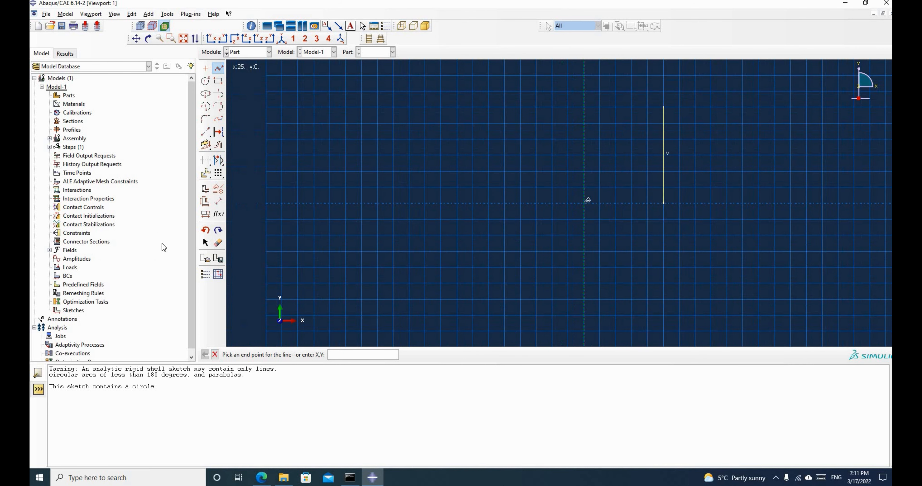
middle_click(362, 242)
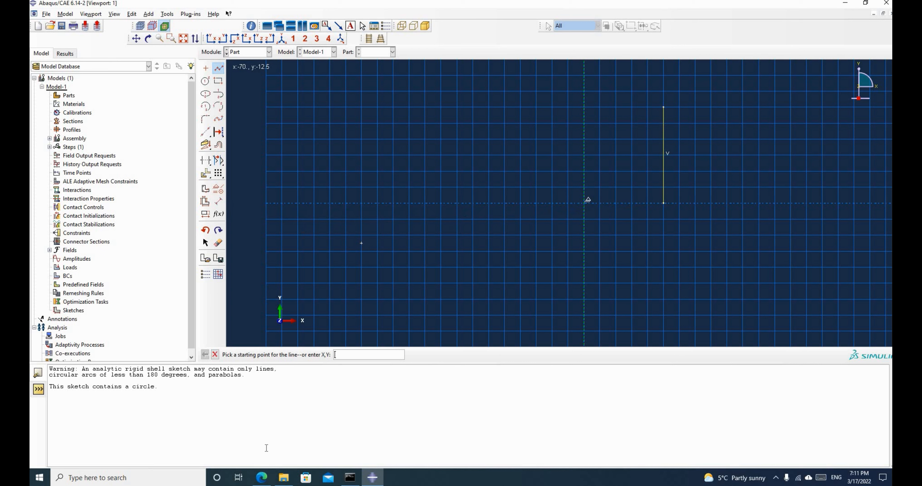
Switch to the lecture PDF in Edge and check the cylinder's diameter and length in the problem text.
click(262, 477)
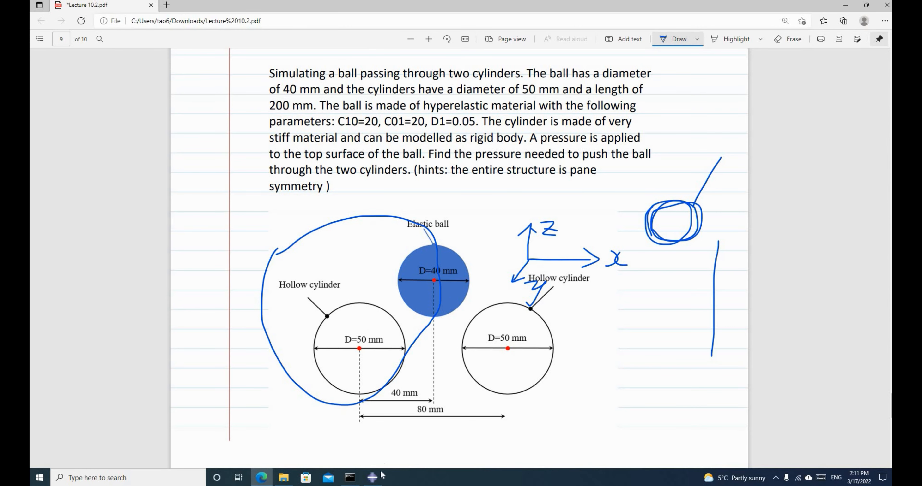
drag(516, 96, 548, 96)
drag(314, 112, 270, 112)
Return to Abaqus/CAE and dimension the distance between the revolution axis and the vertical line as 25.
click(376, 478)
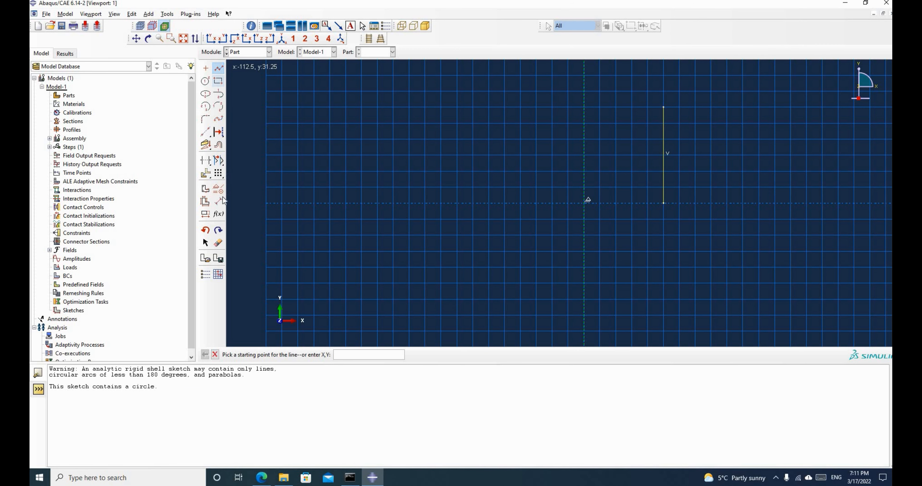
click(219, 201)
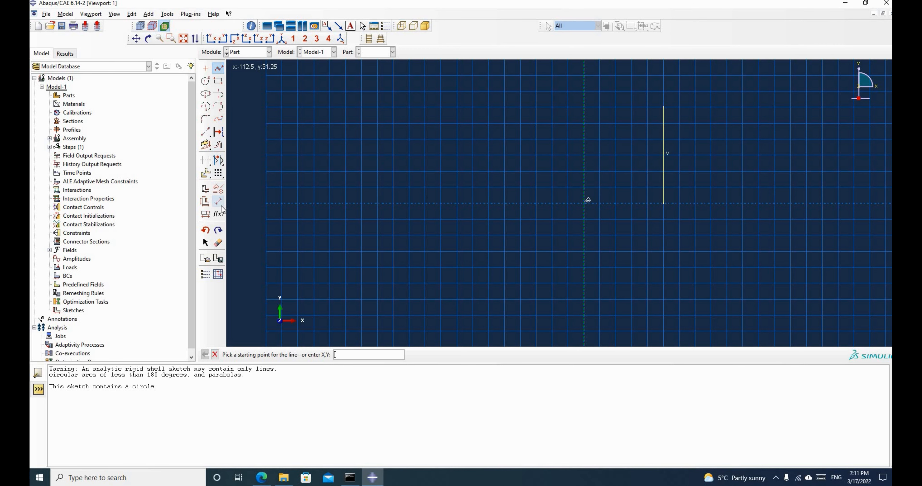
click(663, 184)
click(581, 174)
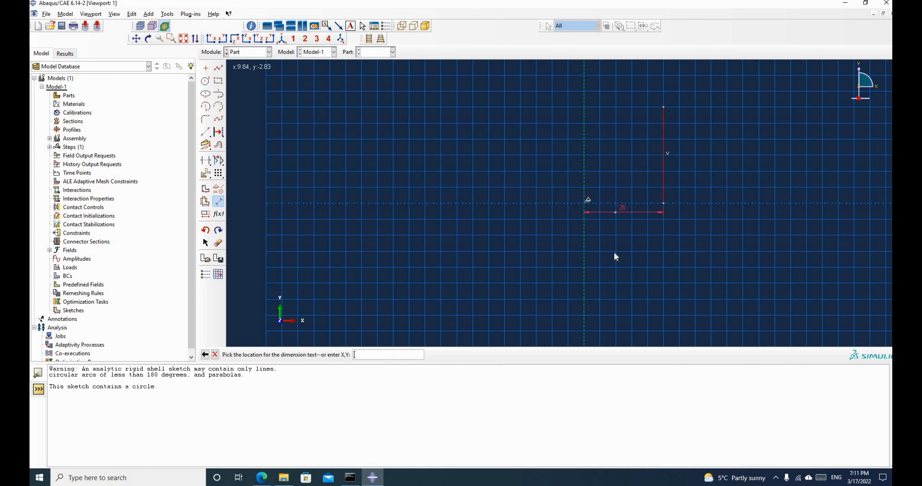
click(265, 482)
click(266, 480)
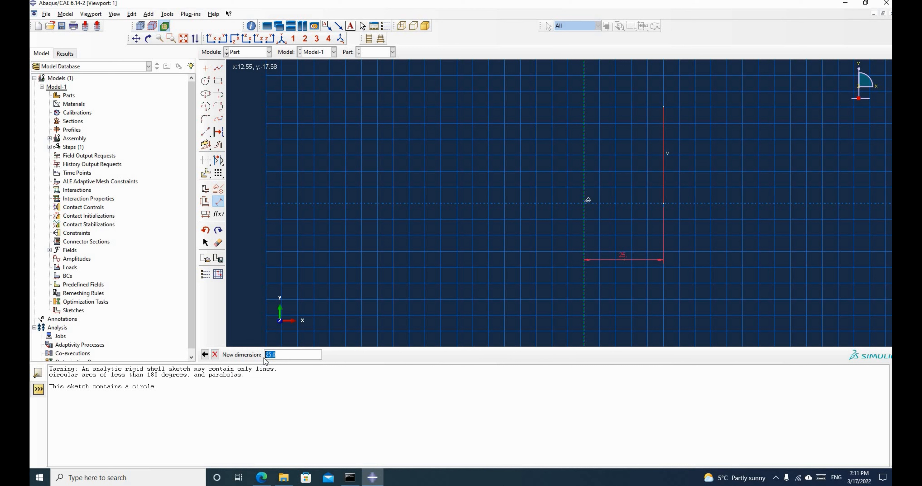
key(Return)
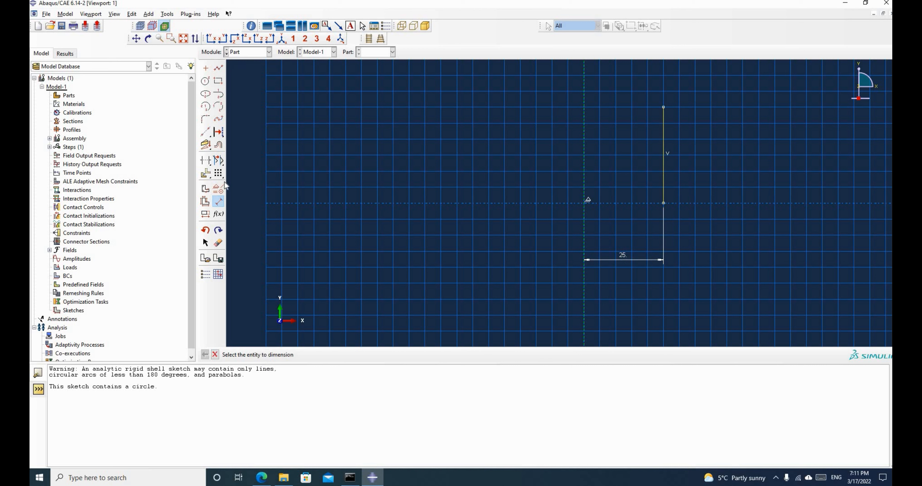
Dimension the vertical line's length and set it to 100.
click(665, 145)
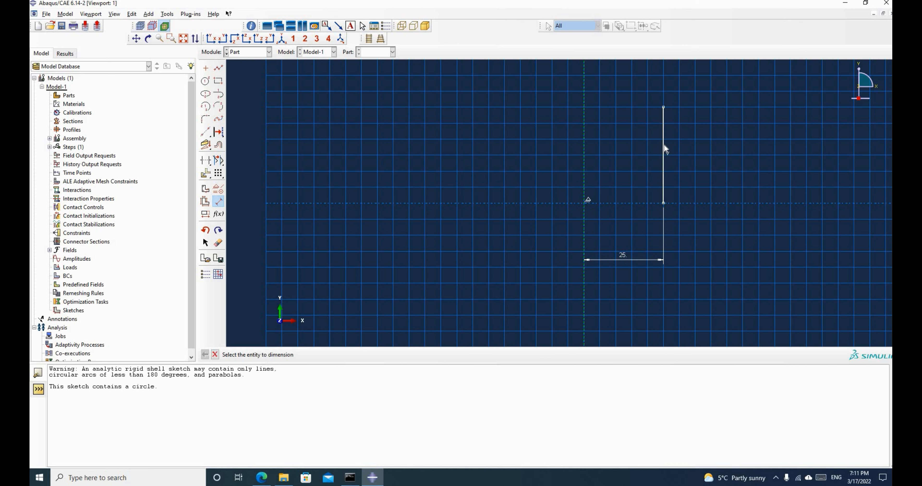
click(706, 143)
text(100)
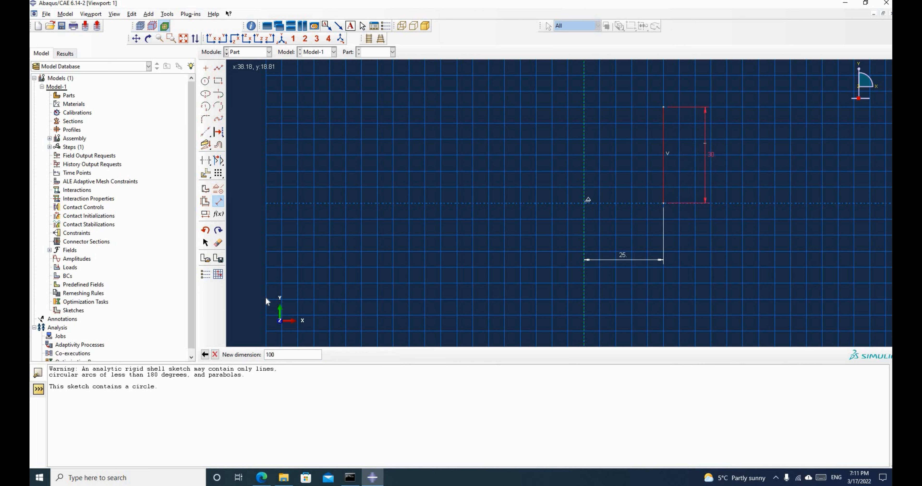
key(Return)
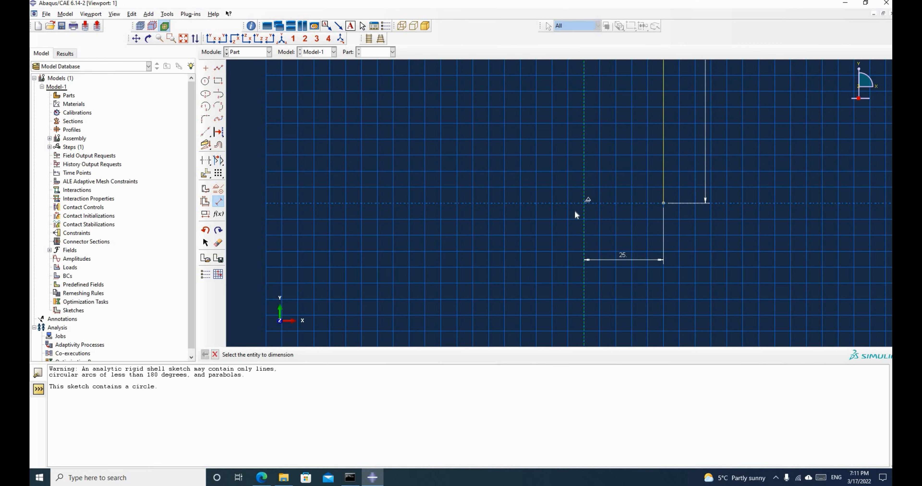
scroll(575, 205, down, 5)
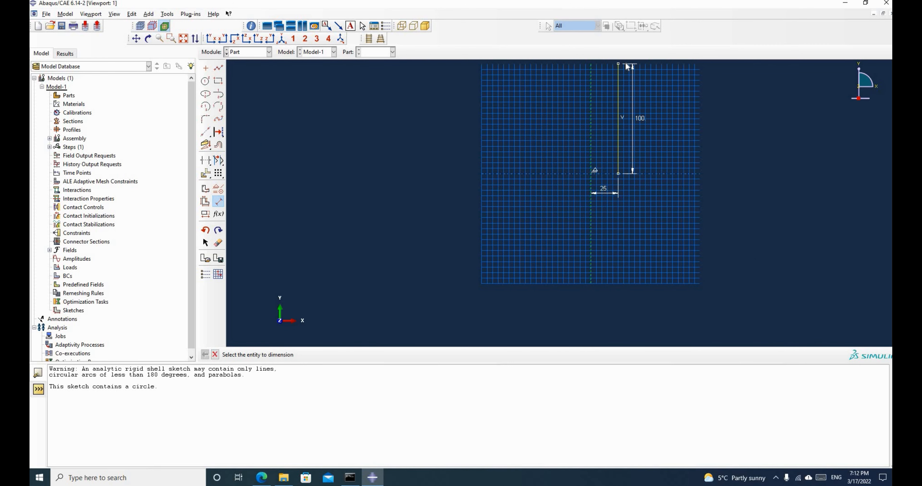
scroll(627, 66, up, 3)
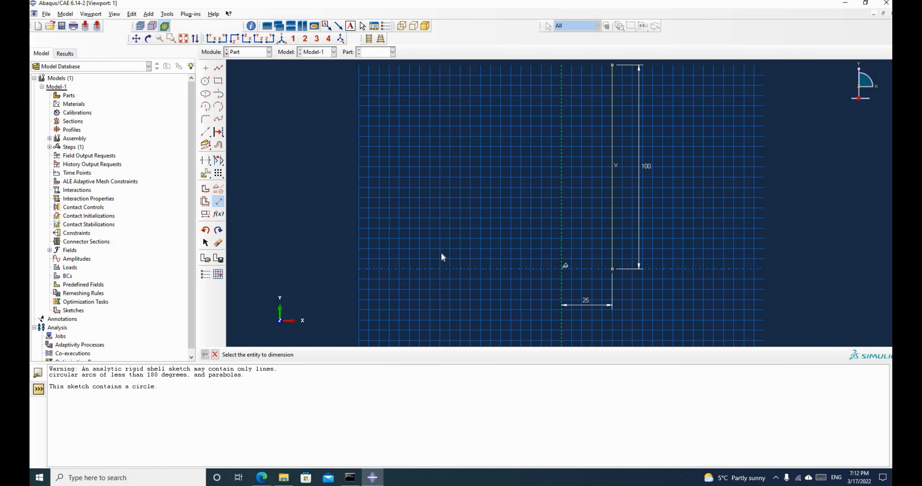
Finish the section sketch to create the revolved cylinder shell and inspect it from several angles.
key(Escape)
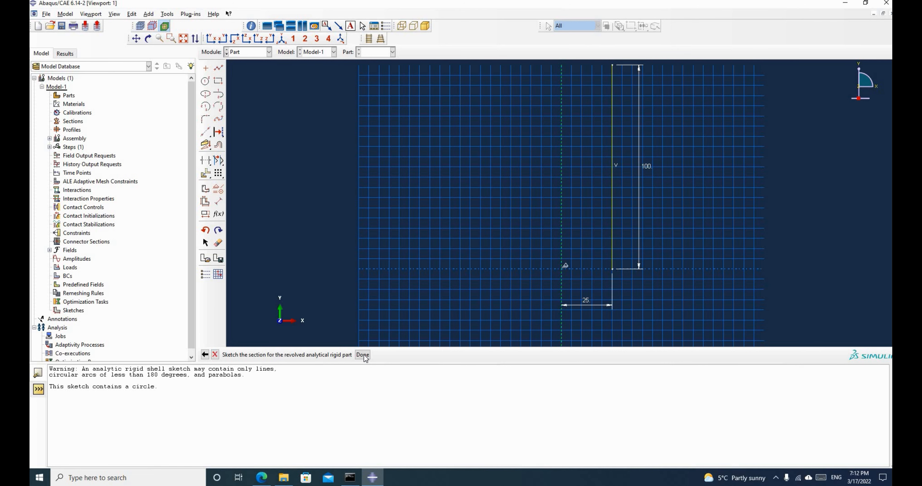
click(363, 354)
scroll(511, 272, down, 3)
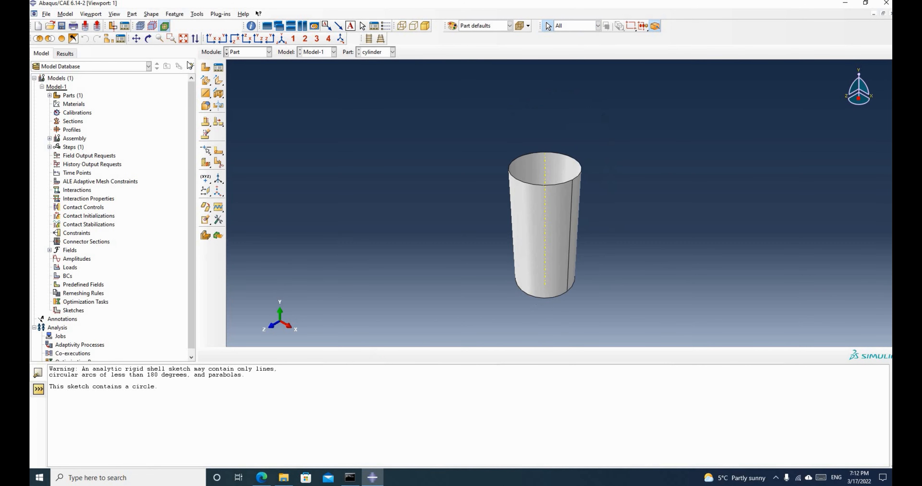
click(148, 38)
drag(654, 165, 612, 140)
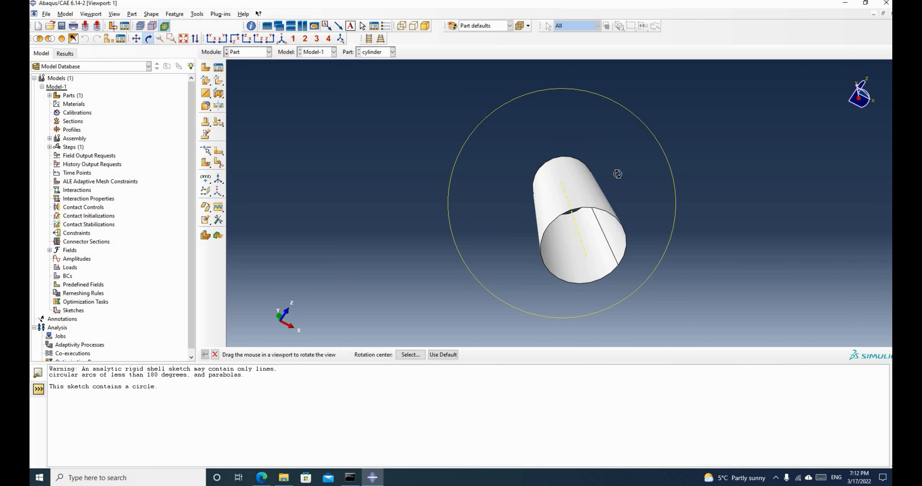
drag(540, 193, 589, 185)
Create a 3D deformable part named ball as a solid revolution with an approximate size of 200.
click(268, 52)
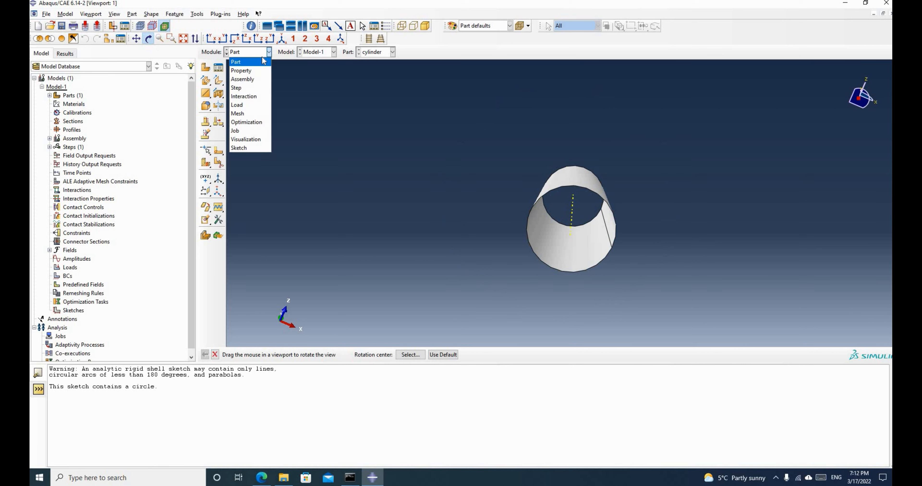
click(206, 70)
click(207, 70)
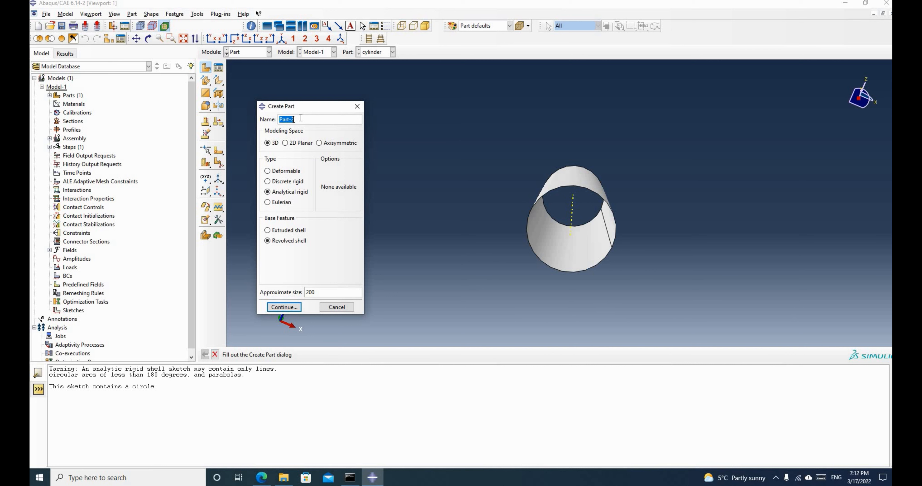
key(BackSpace)
text(ball)
click(268, 172)
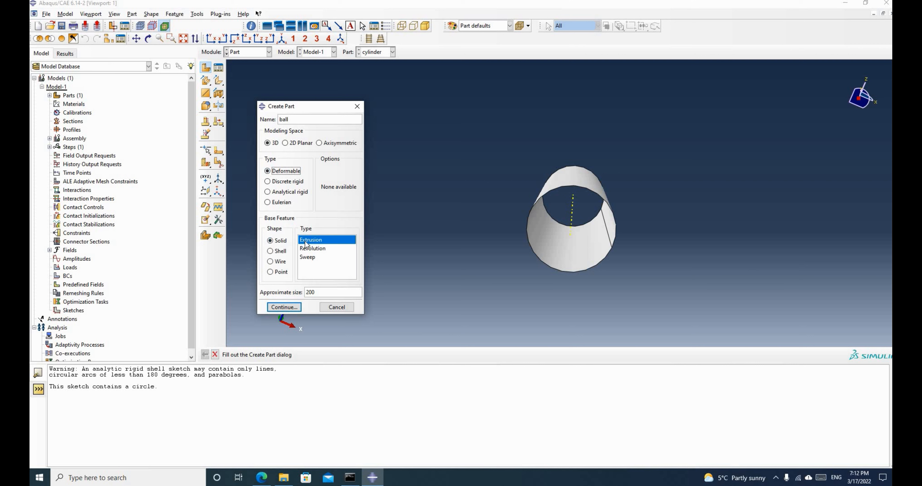
click(318, 250)
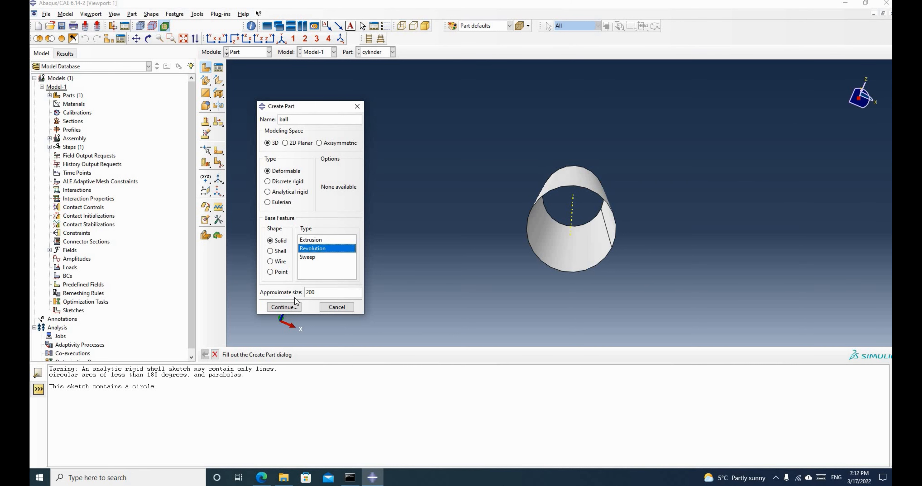
click(283, 308)
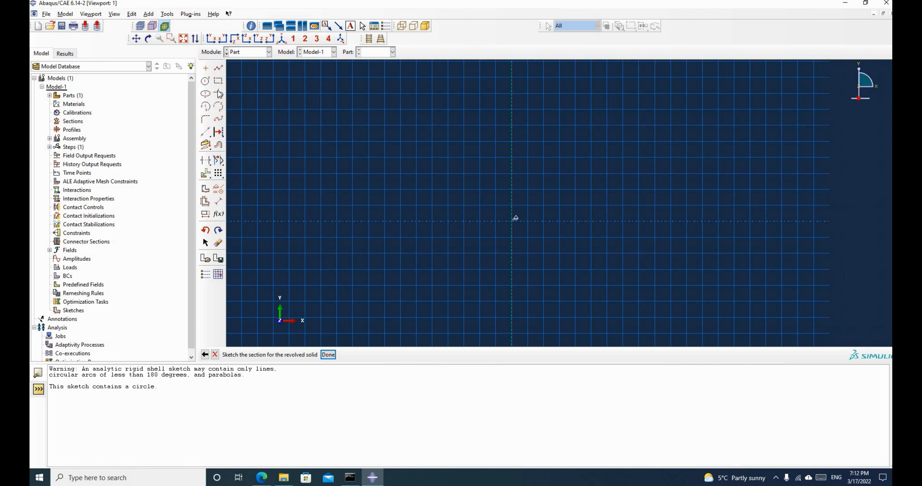
Sketch a circle centred on the origin with a radius of about 32.5.
click(205, 81)
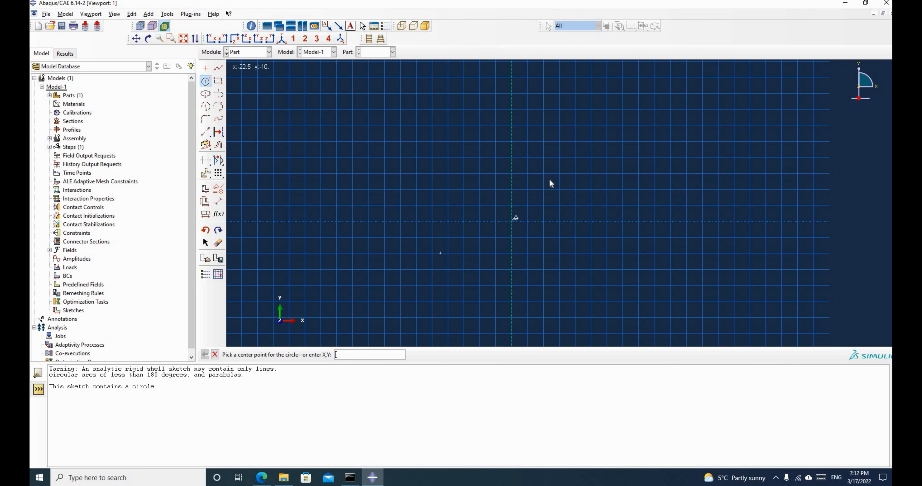
click(511, 221)
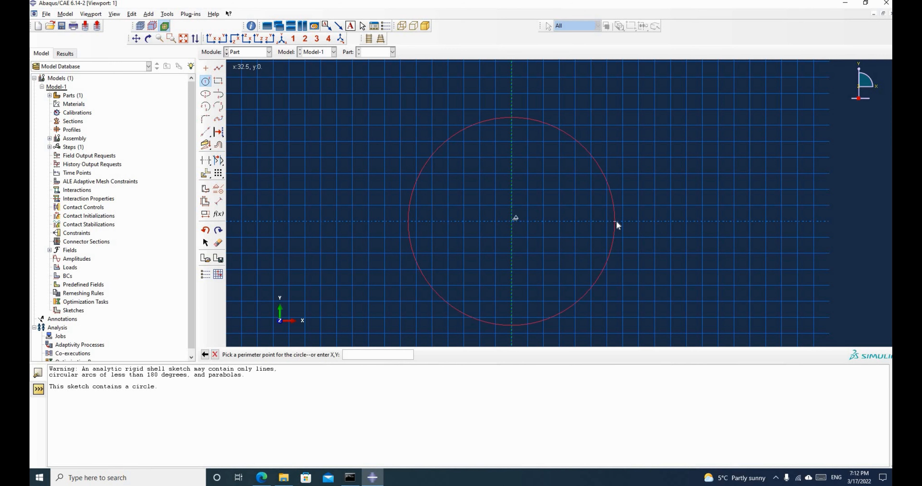
click(616, 222)
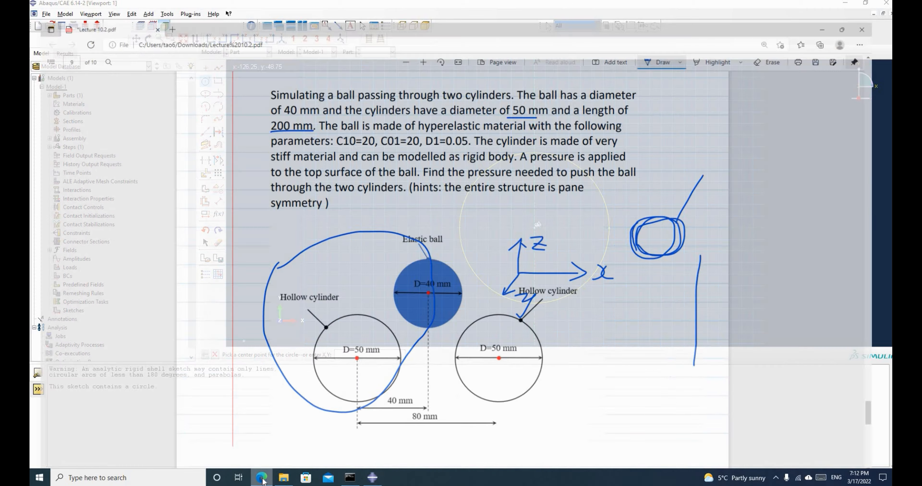
Check the ball's diameter in the lecture PDF in Edge and dimension the circle's radius as 20 in Abaqus/CAE.
click(262, 478)
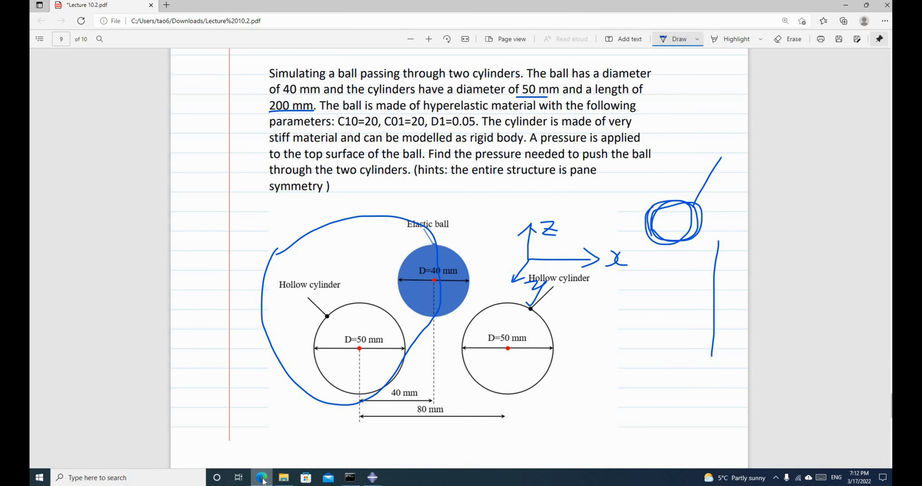
click(263, 478)
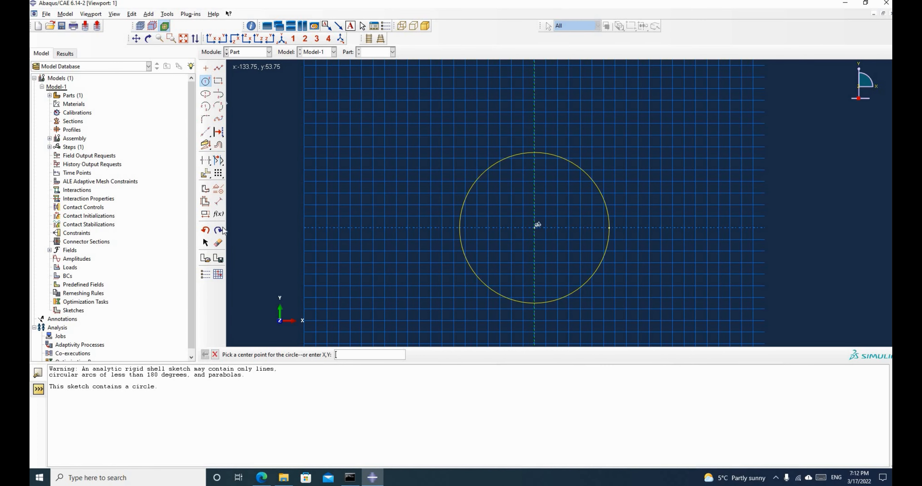
click(219, 202)
click(577, 242)
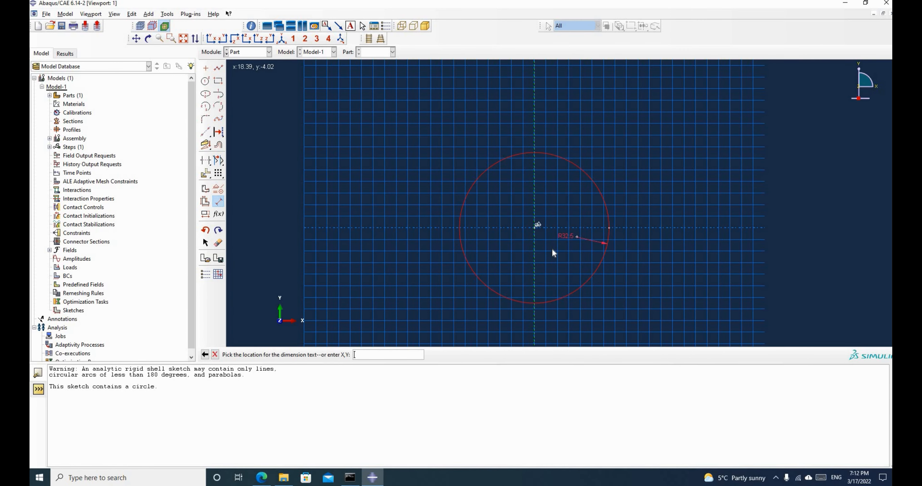
click(552, 248)
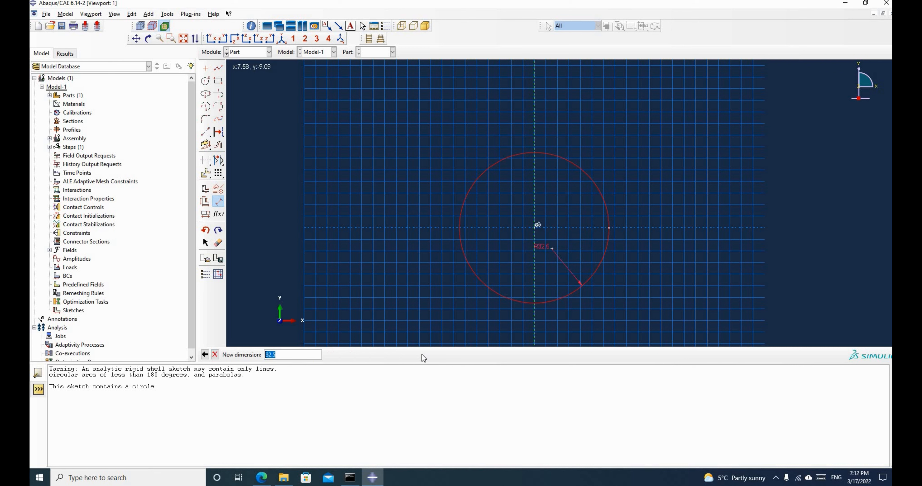
text(20)
key(Return)
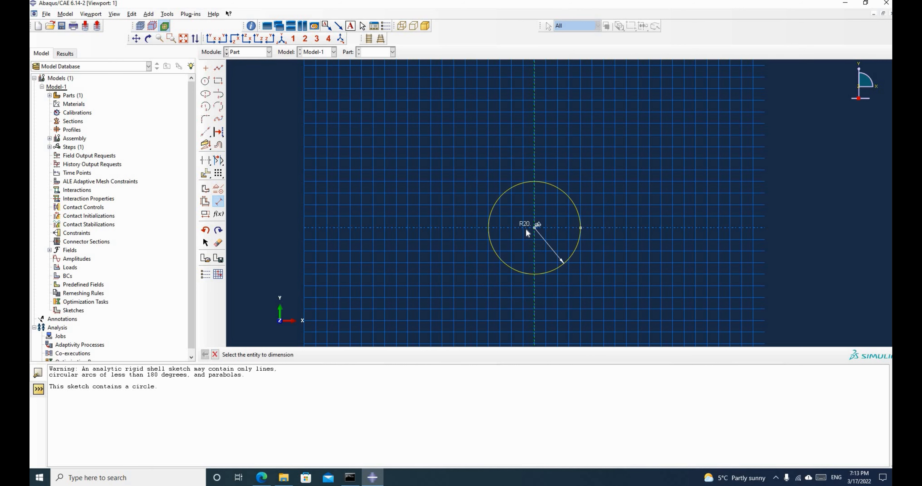
Draw a vertical line along the revolution axis from the circle's lowest point to its highest point.
click(218, 68)
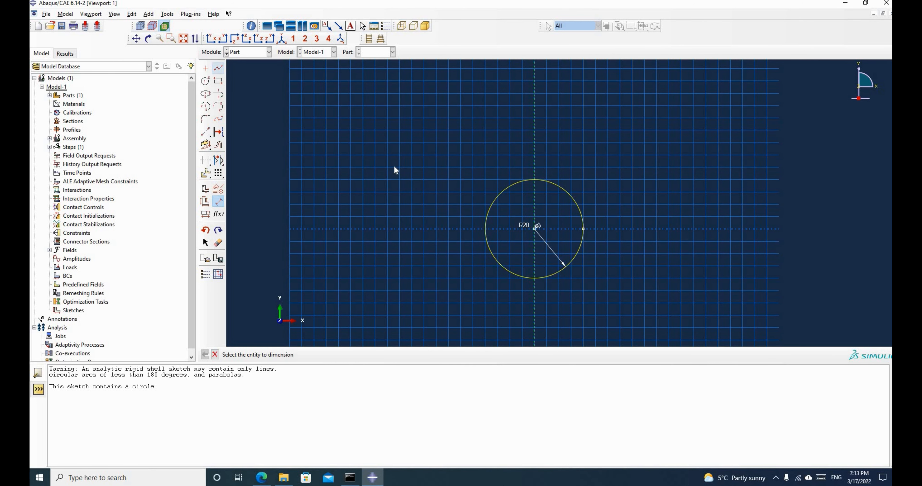
click(535, 278)
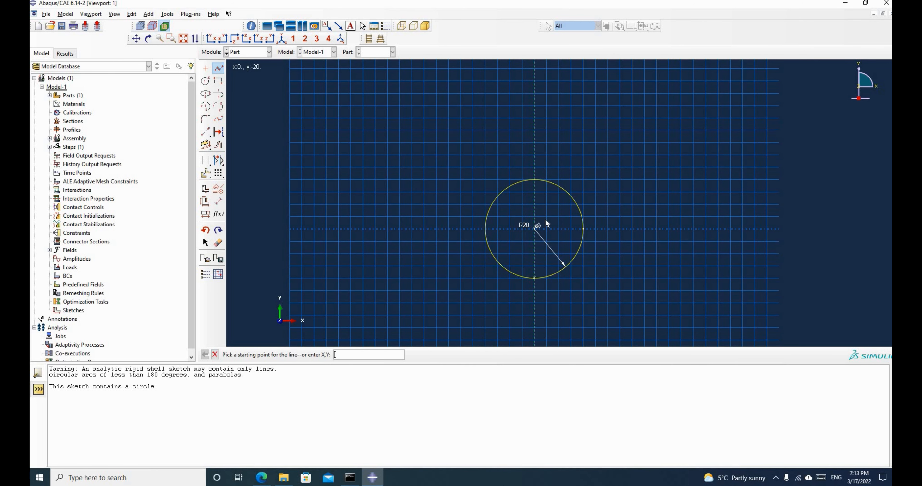
click(536, 179)
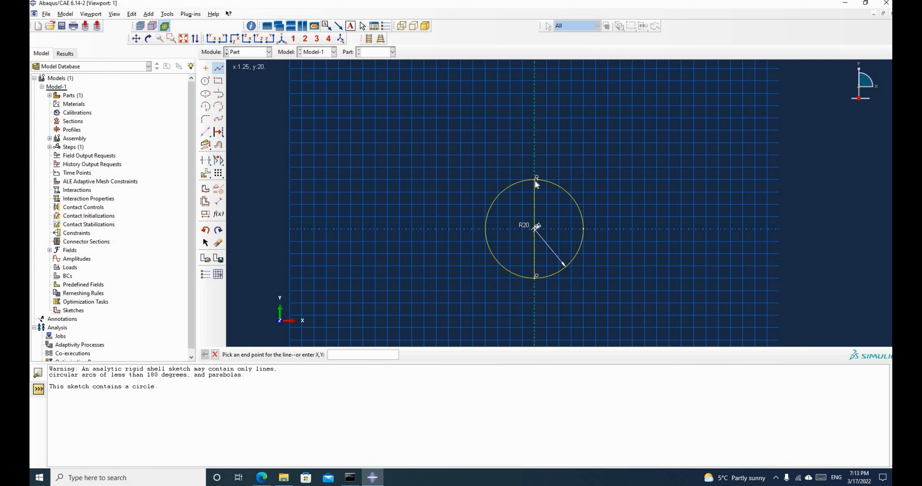
middle_click(508, 225)
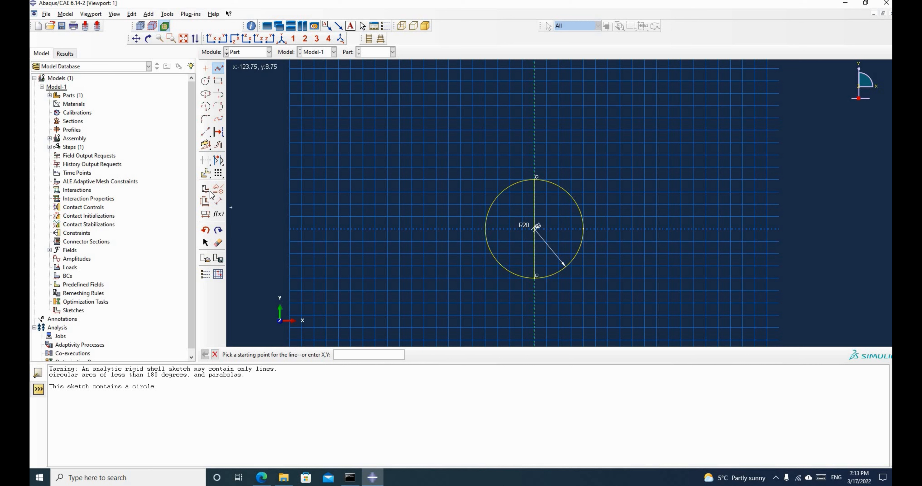
Trim away the half of the circle on the negative X side of the revolution axis.
click(490, 203)
scroll(491, 235, up, 1)
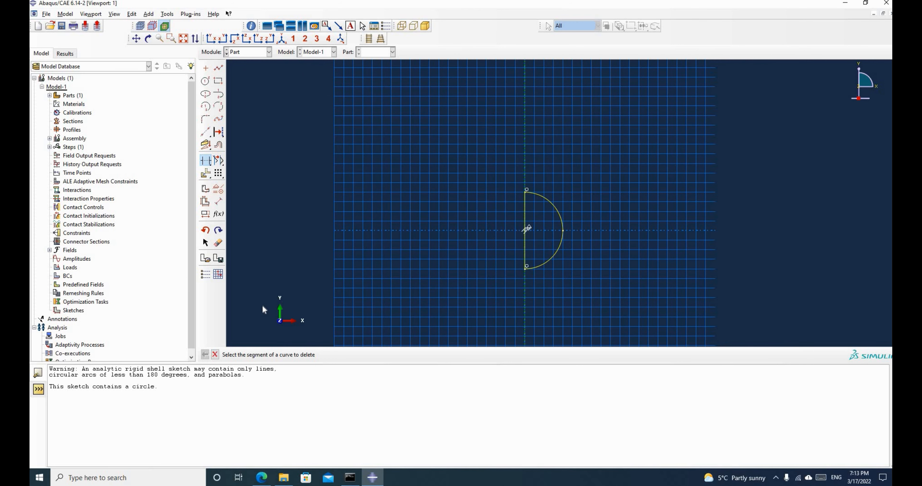
middle_click(390, 249)
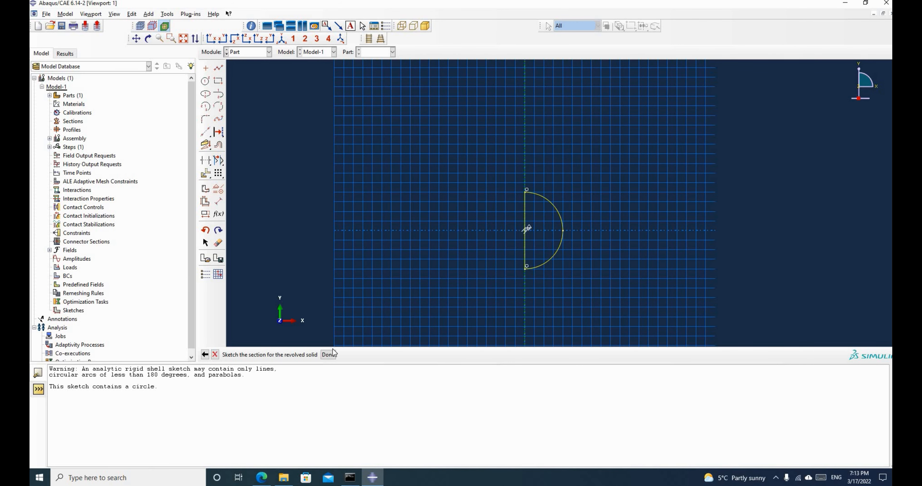
Finish the section sketch, revolve it by 90 degrees to create the ball solid, and rotate the view to inspect it.
click(328, 355)
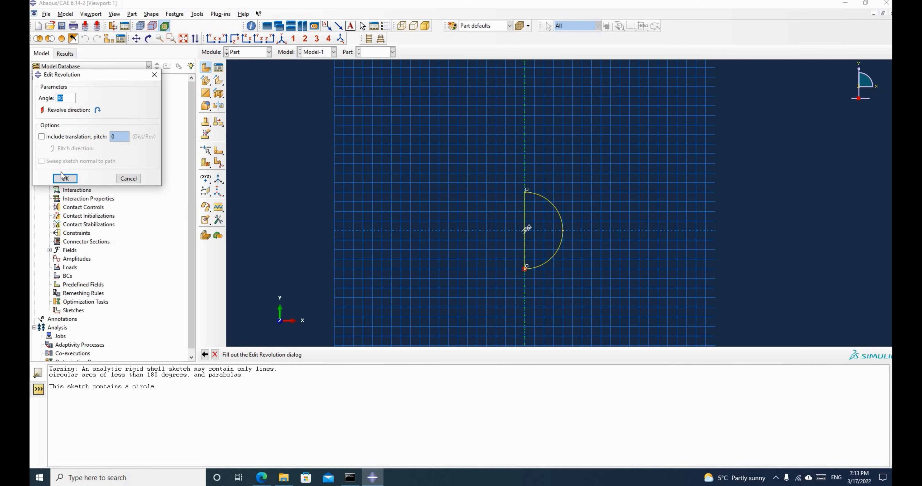
click(66, 99)
click(65, 178)
click(148, 38)
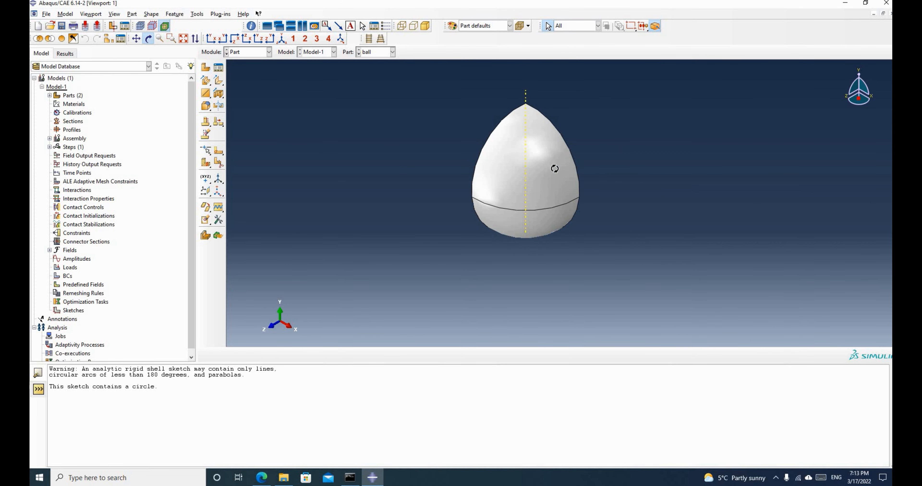
drag(555, 168, 524, 178)
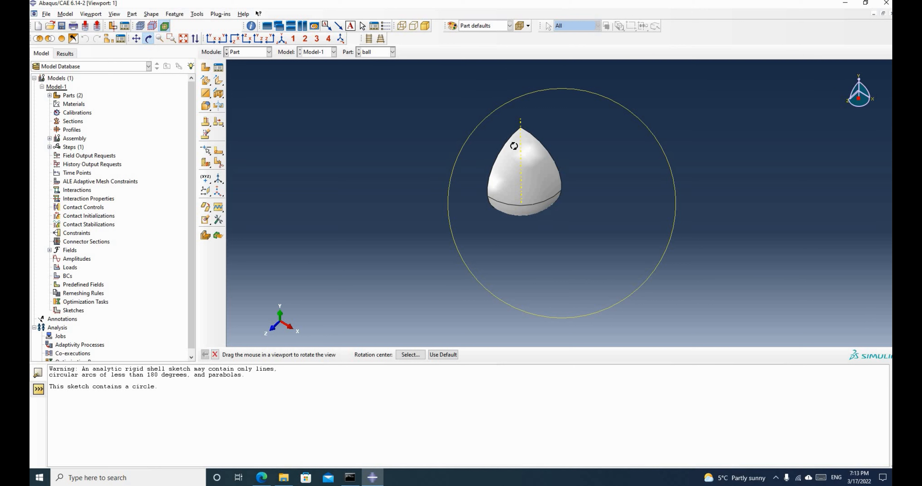
In the Property module, create a material named BallMaterial with hyperelastic mechanical behavior.
click(264, 53)
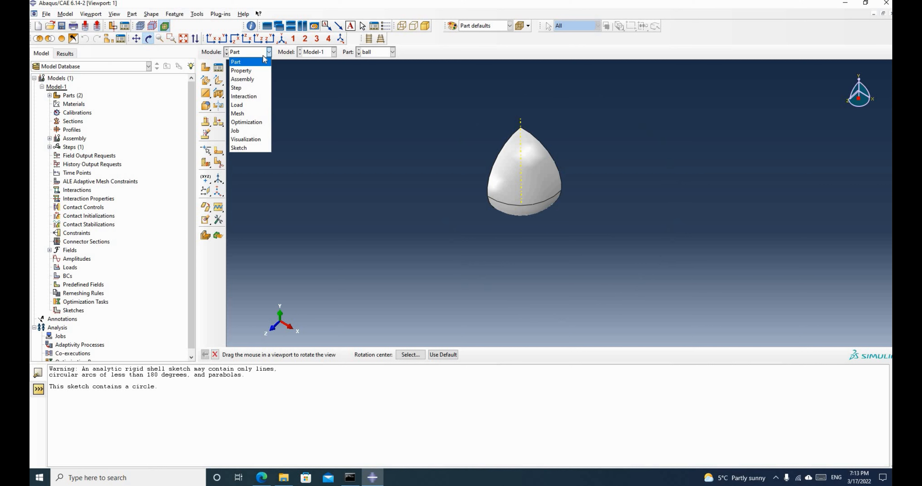
click(255, 69)
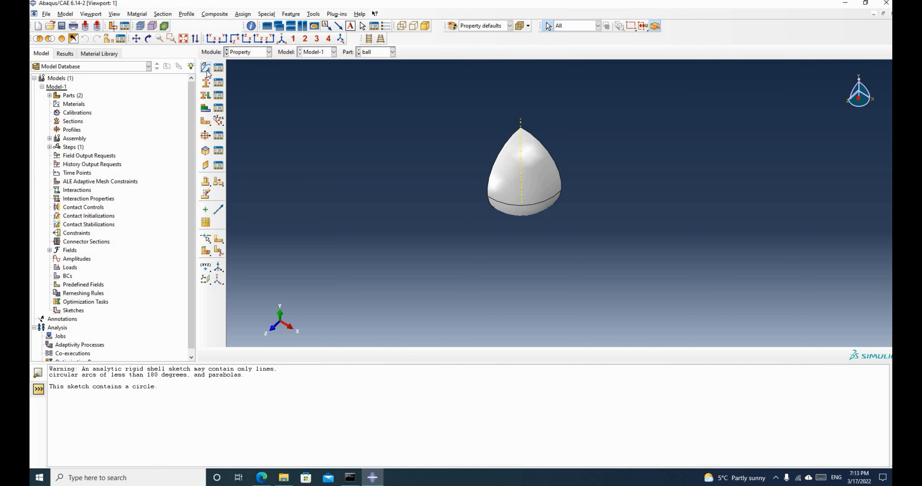
click(206, 68)
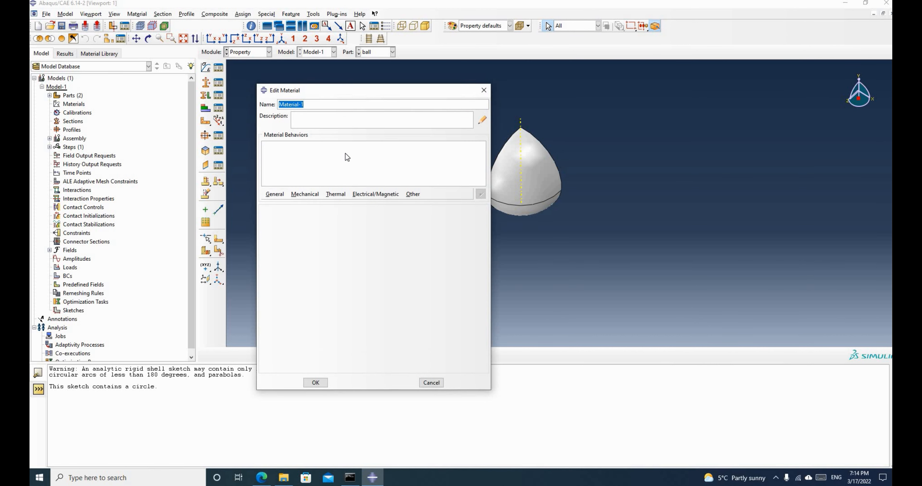
text(BallMaterial)
click(304, 194)
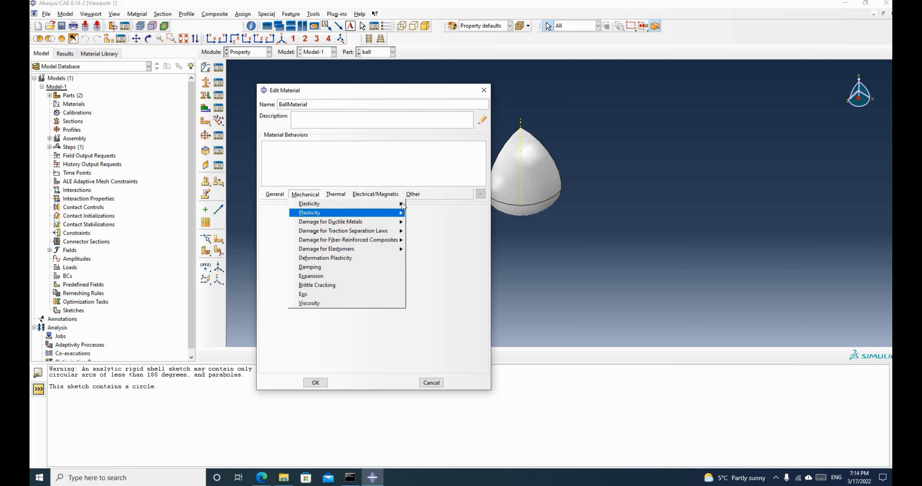
mouse_move(402, 204)
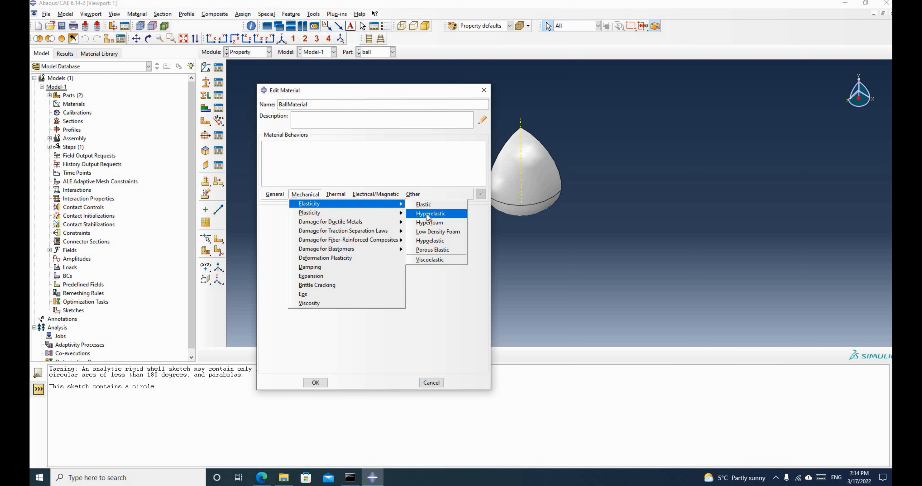
click(428, 215)
Set the strain energy potential to Mooney-Rivlin with coefficients as the input source.
click(372, 247)
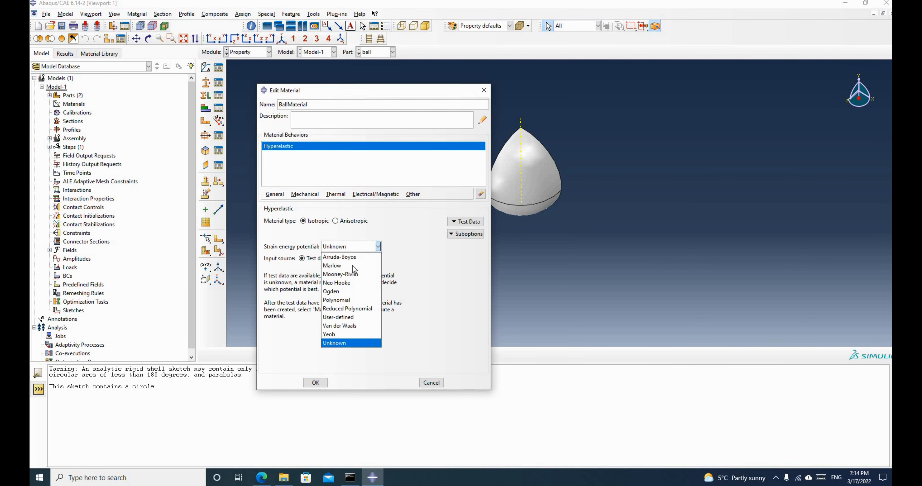
click(352, 274)
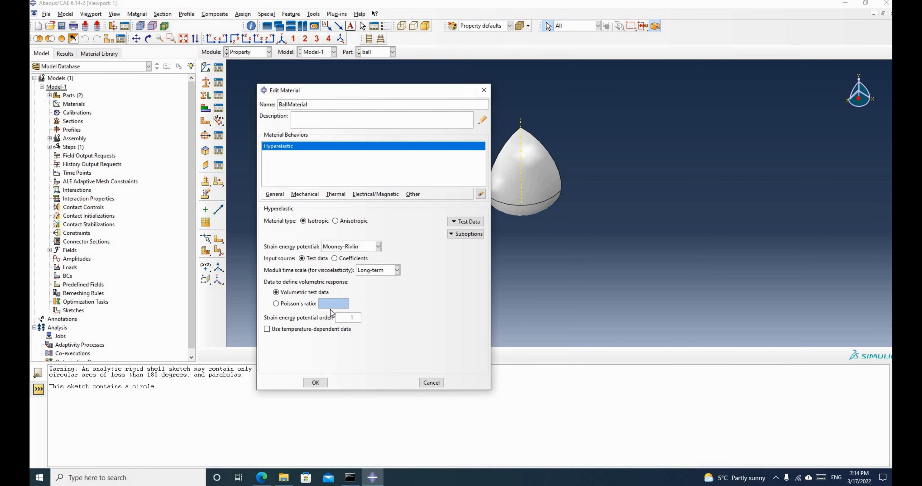
click(340, 259)
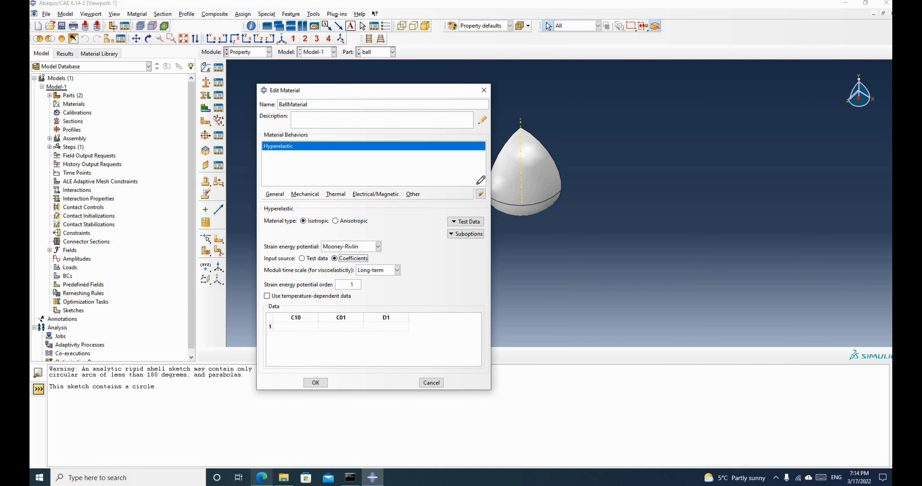
Switch to the lecture PDF in Edge and underline the C10, C01 and D1 parameters in the problem text.
key(alt+Tab)
drag(337, 128, 472, 131)
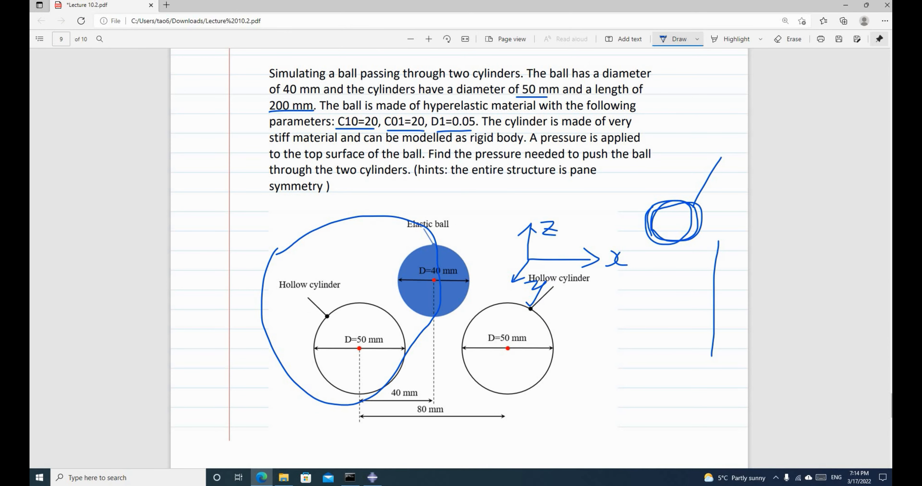
Return to Abaqus/CAE and save BallMaterial with C10 set to 20, C01 to 20 and D1 to 0.05.
click(372, 478)
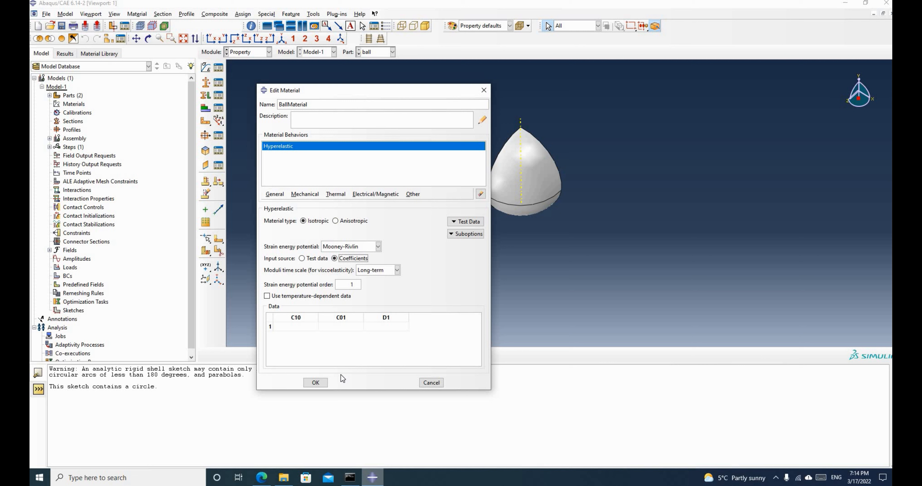
click(291, 328)
text(20)
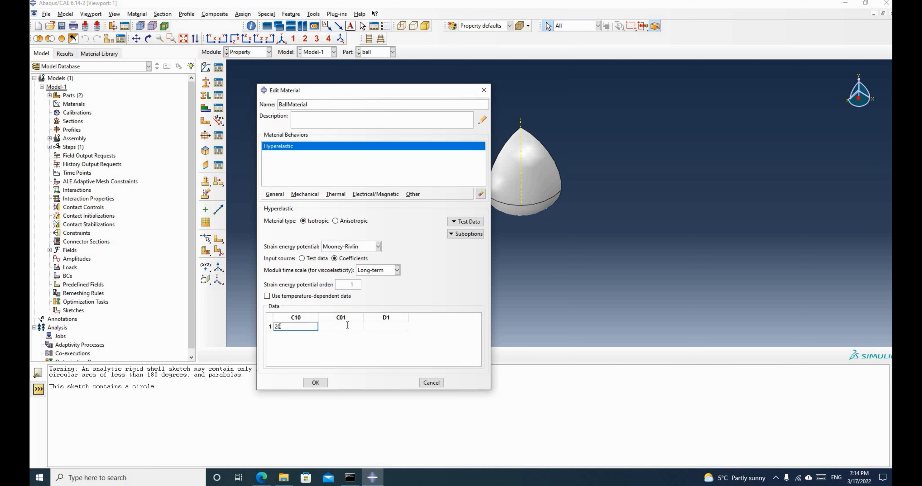
click(348, 326)
text(20)
click(387, 330)
text(0.05)
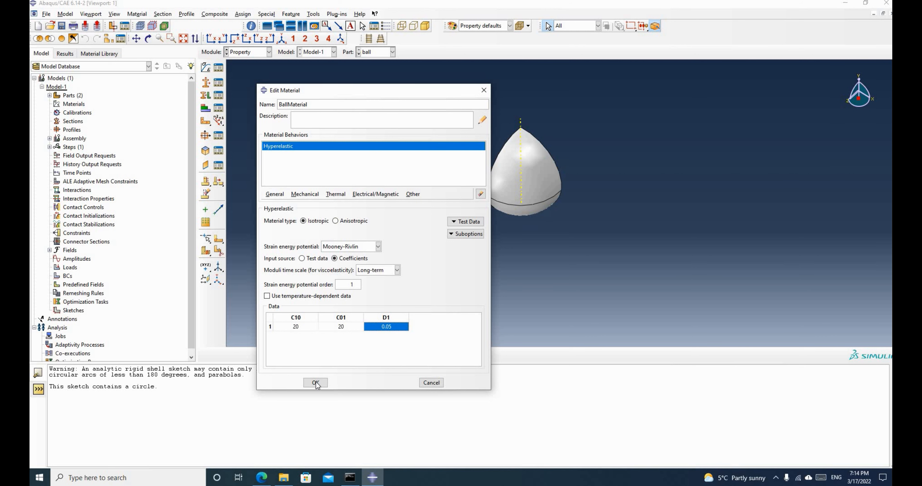
click(315, 383)
Create a solid homogeneous section named BallSection that uses BallMaterial.
click(206, 84)
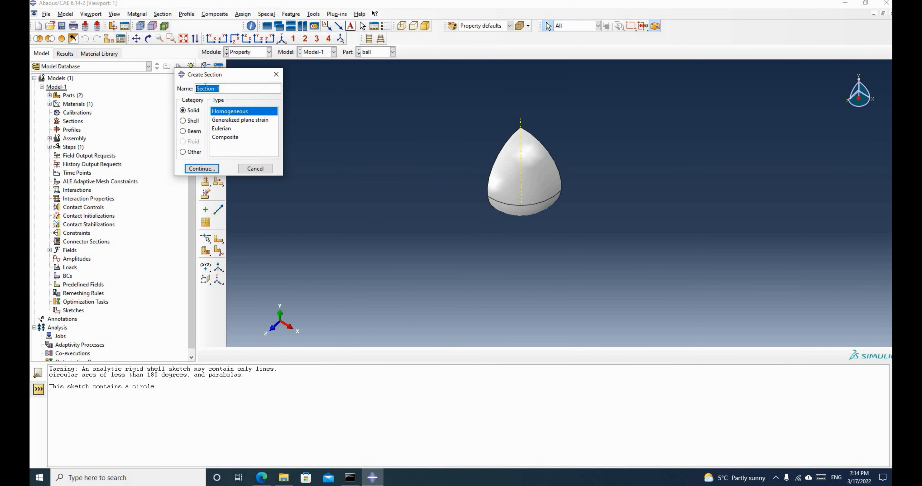
click(239, 92)
text(Ball)
click(240, 92)
key(BackSpace)
key(BackSpace)
click(207, 169)
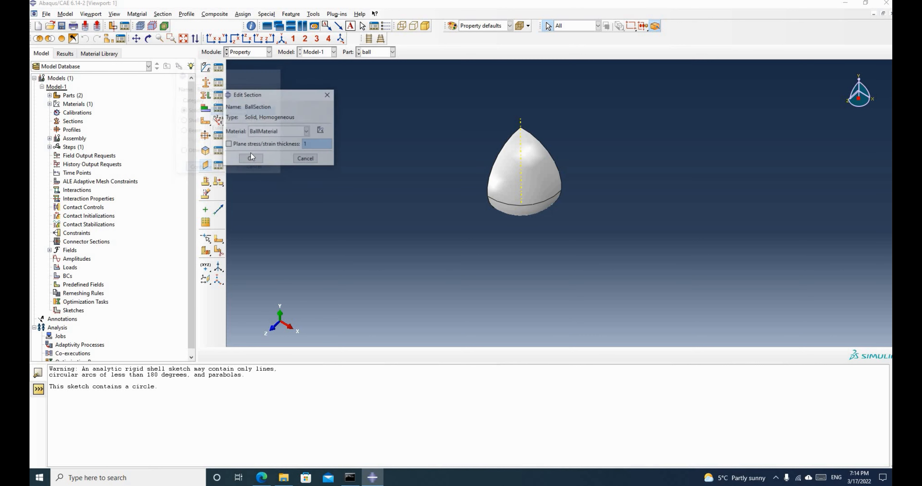
click(251, 159)
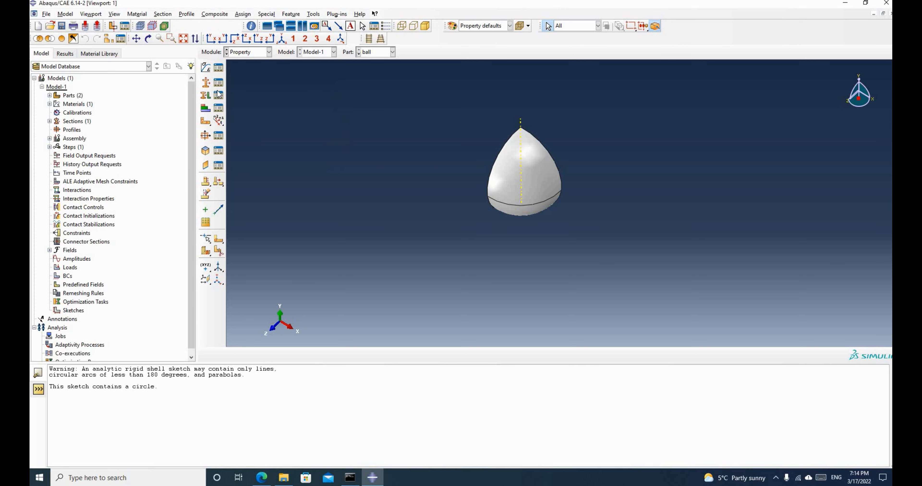
Assign BallSection to the entire ball part.
click(205, 95)
drag(608, 243, 608, 242)
click(415, 354)
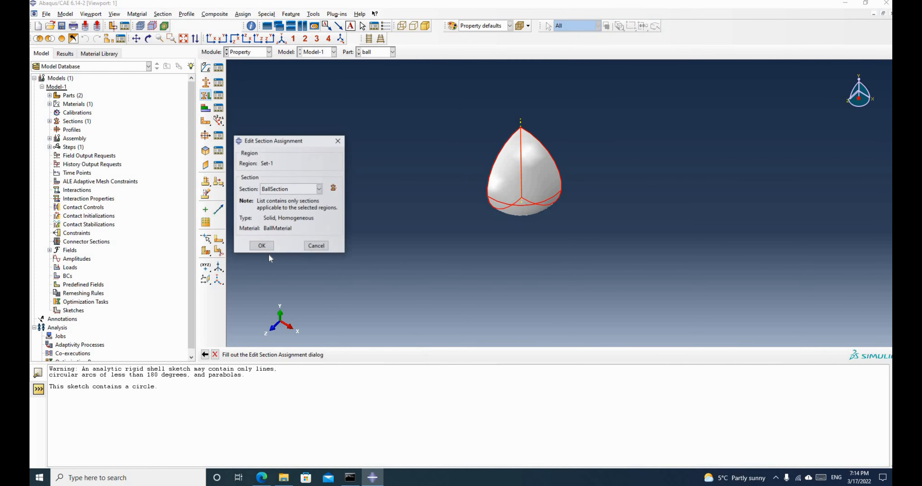
click(262, 246)
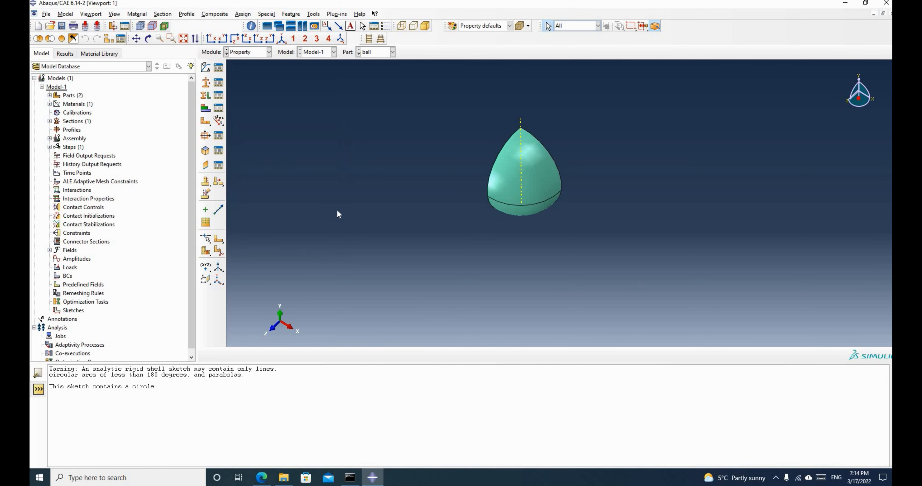
Switch to the lecture PDF in Edge and circle the "Hollow cylinder" label beside the ball in the problem figure.
click(257, 51)
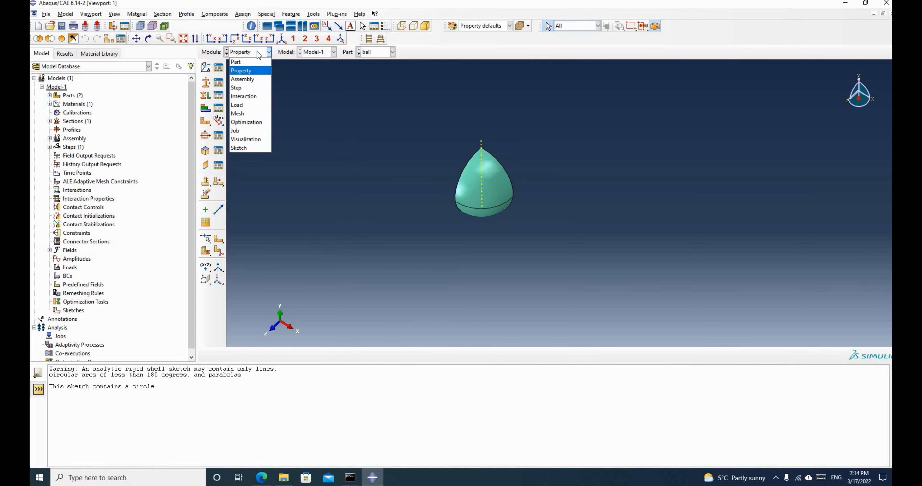
click(301, 82)
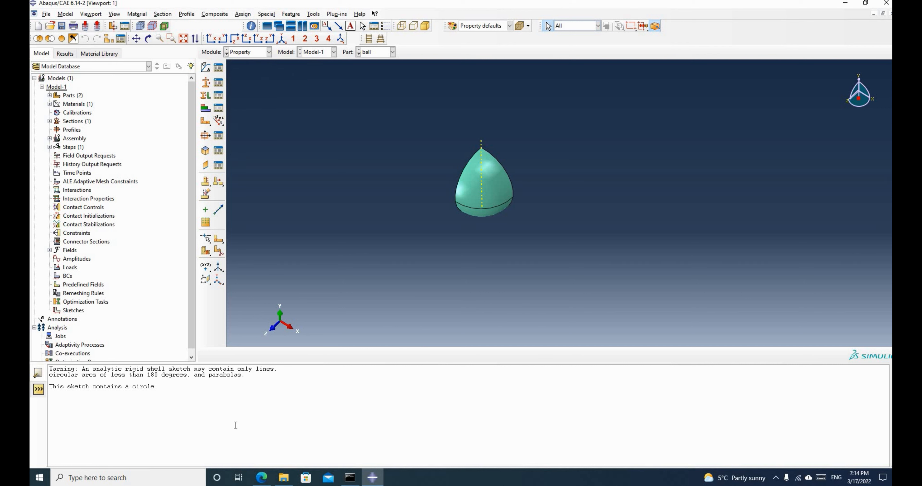
click(261, 478)
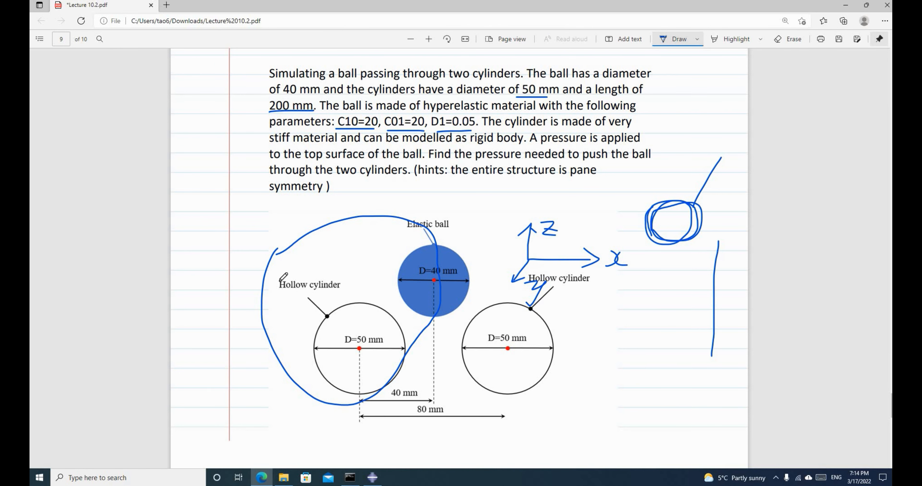
mouse_move(296, 269)
mouse_down()
mouse_move(280, 284)
mouse_move(342, 264)
mouse_move(289, 262)
mouse_up()
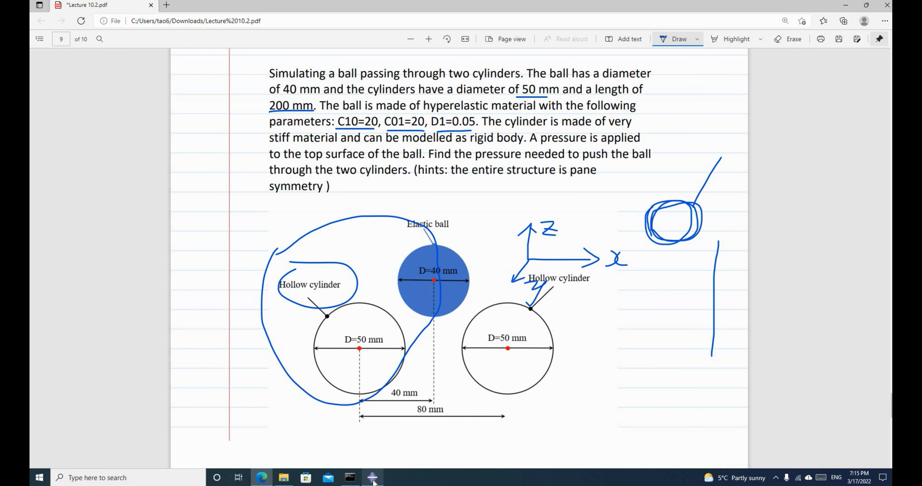
Return to Abaqus/CAE and, in the Mesh module, seed the ball part with an approximate global size of 2.
click(372, 481)
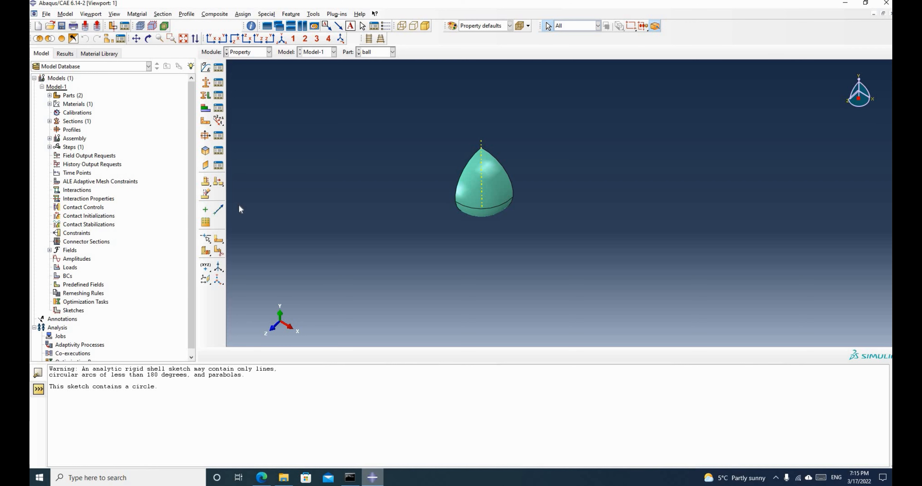
click(260, 54)
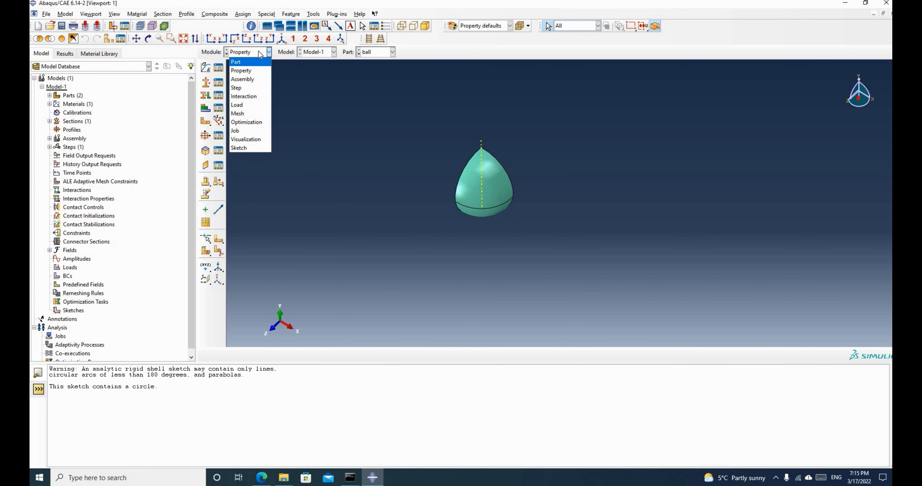
click(238, 114)
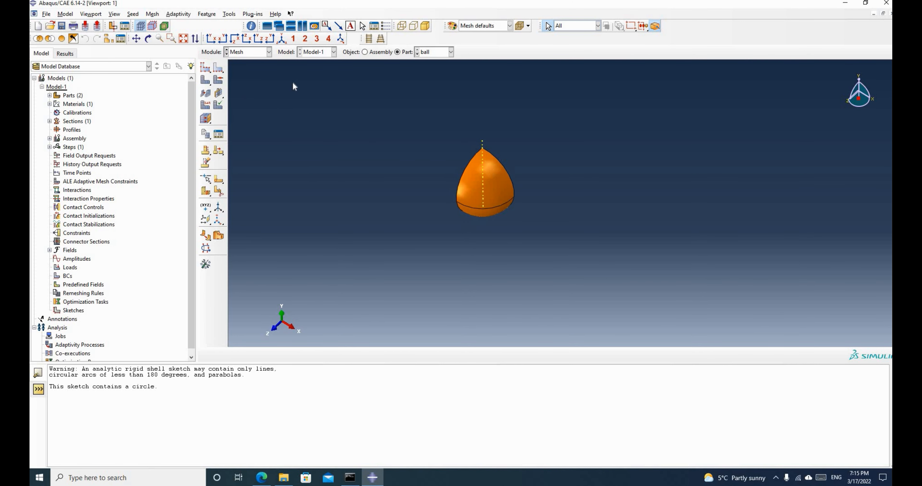
click(206, 69)
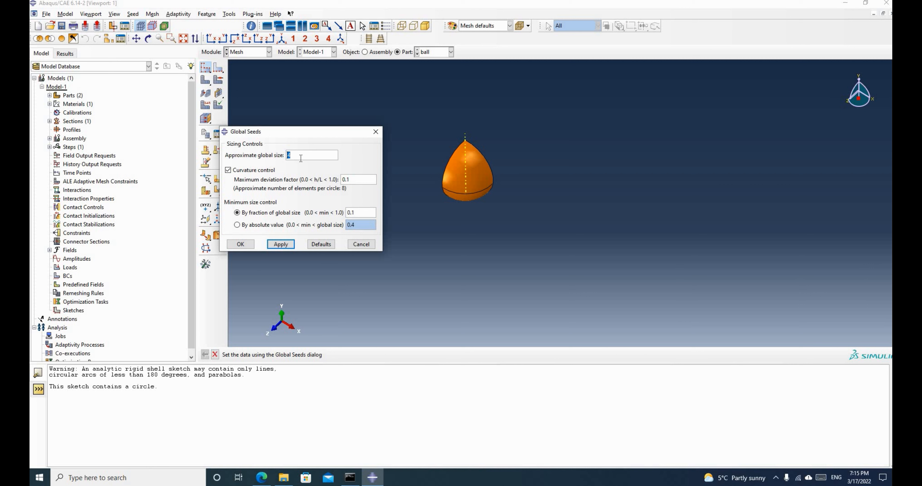
text(2)
click(281, 244)
scroll(487, 168, up, 4)
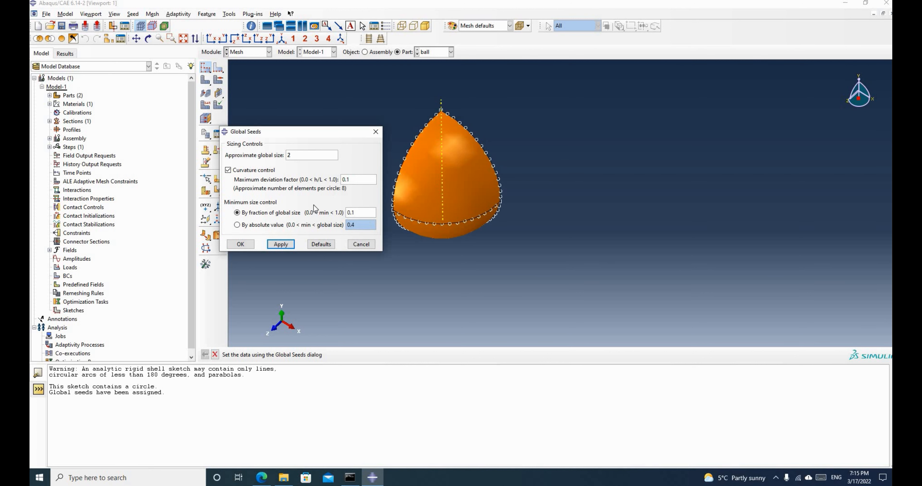
click(241, 246)
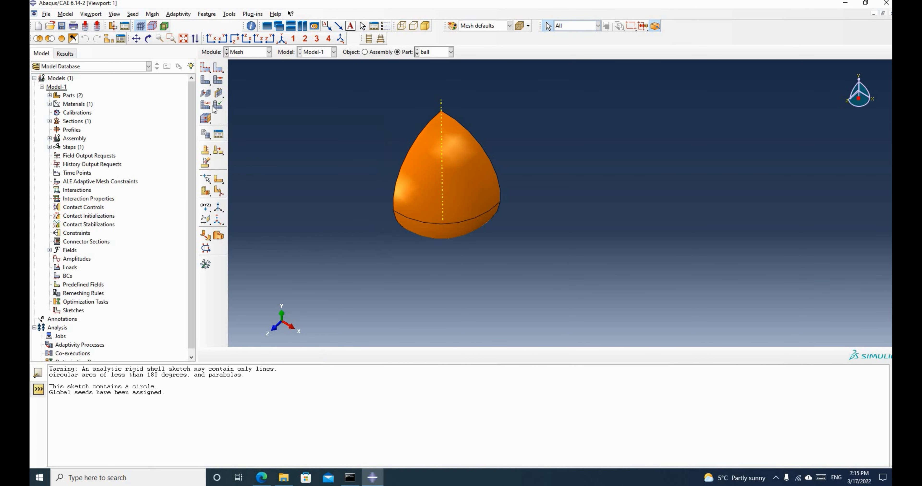
Try meshing the ball with its default element shape, and set its mesh controls to Tet with the Free technique.
click(206, 82)
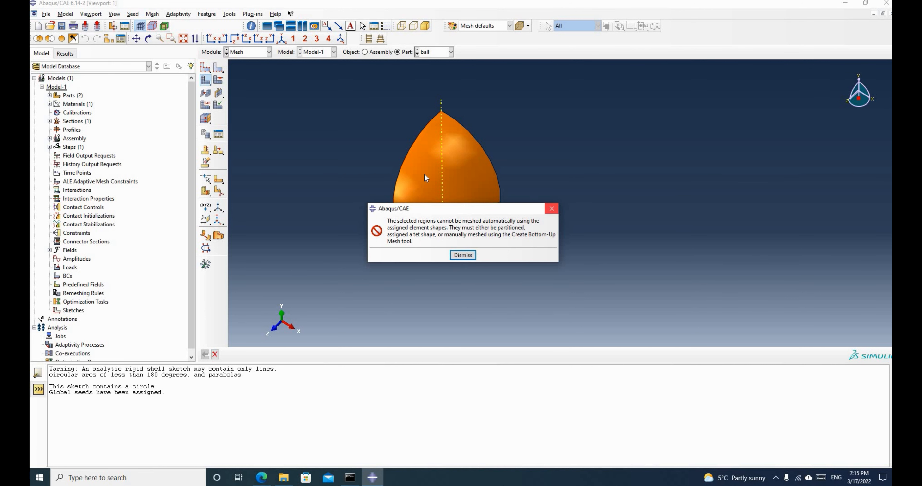
key(Return)
click(218, 80)
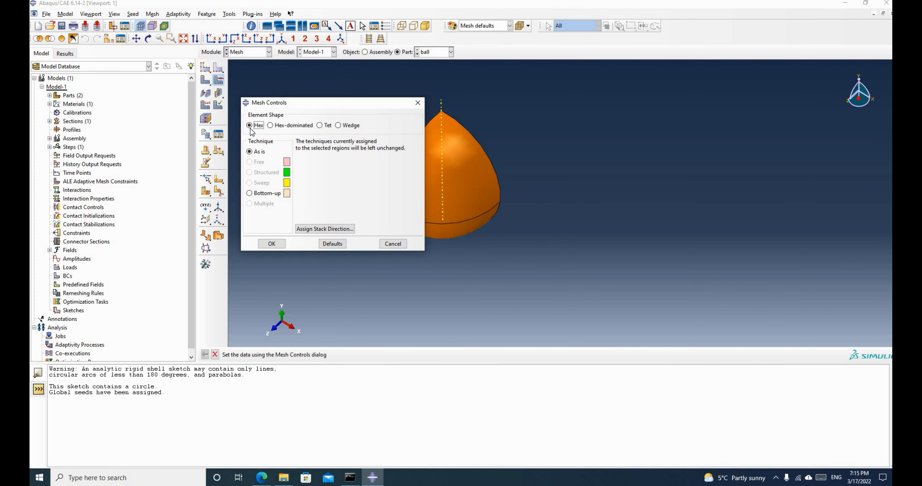
drag(256, 104, 549, 140)
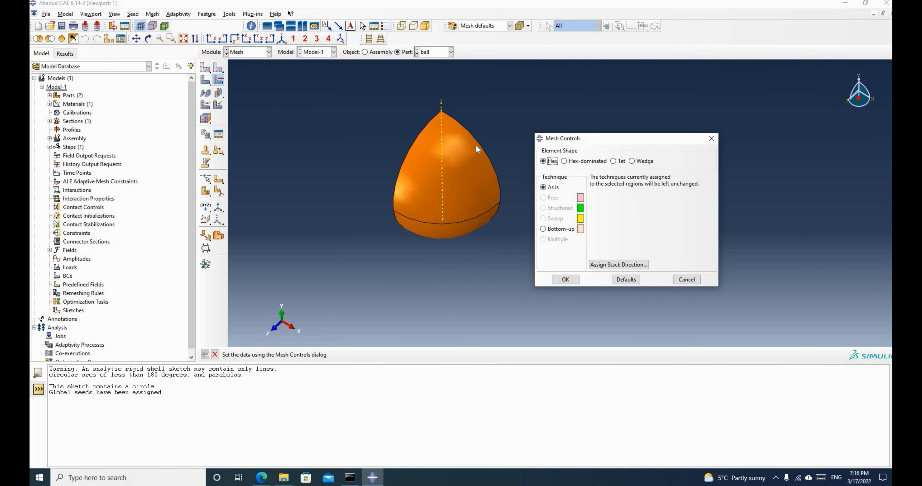
click(612, 161)
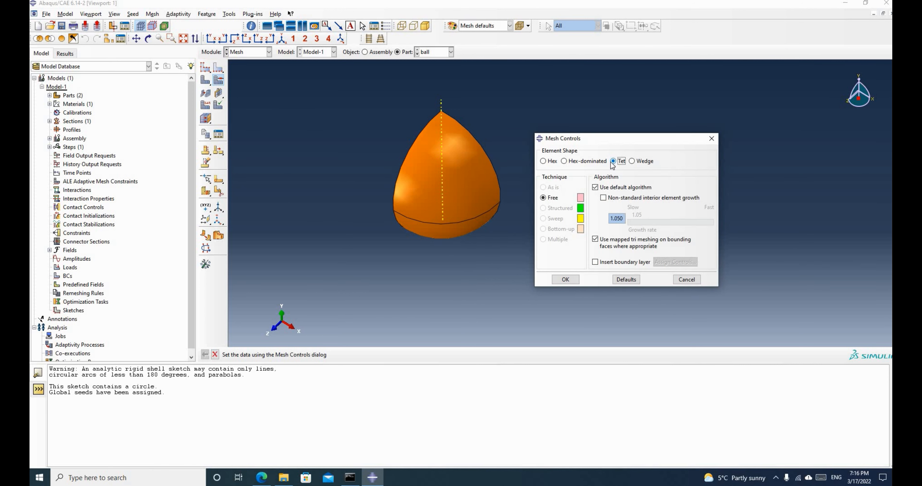
click(565, 280)
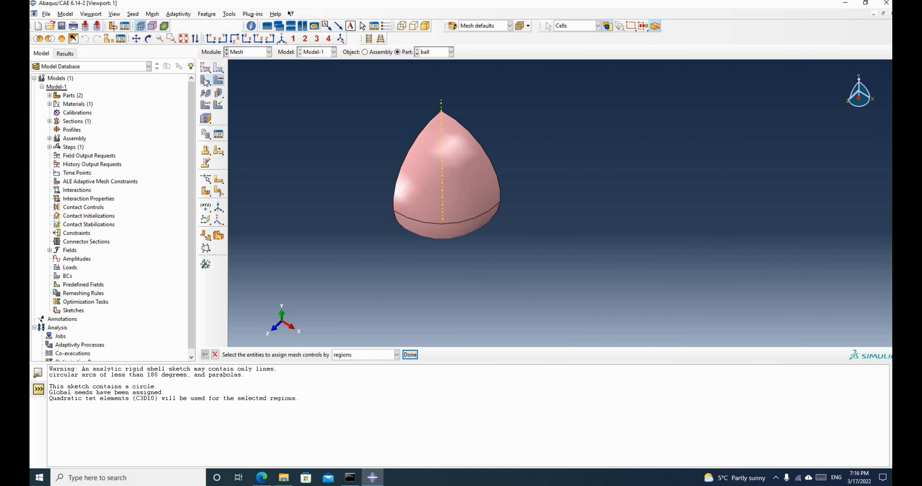
Generate the tetrahedral mesh on the ball part and inspect its curved surface.
click(205, 79)
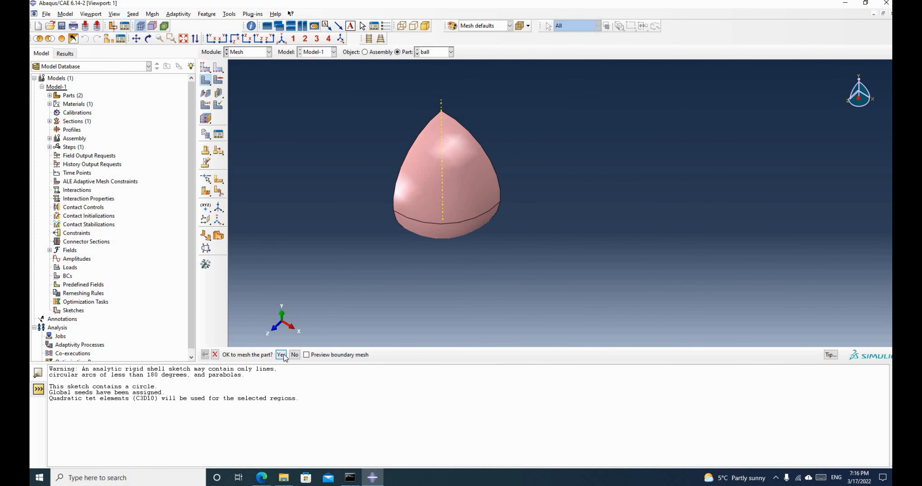
click(281, 356)
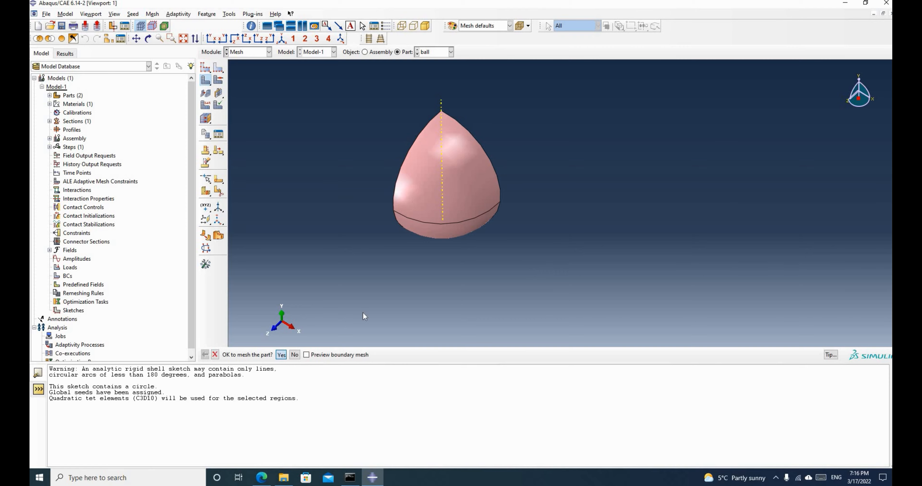
click(148, 38)
drag(582, 176, 696, 176)
drag(556, 195, 522, 157)
Assign the whole ball the Standard, quadratic 3D Stress tetrahedral element type C3D10.
click(205, 104)
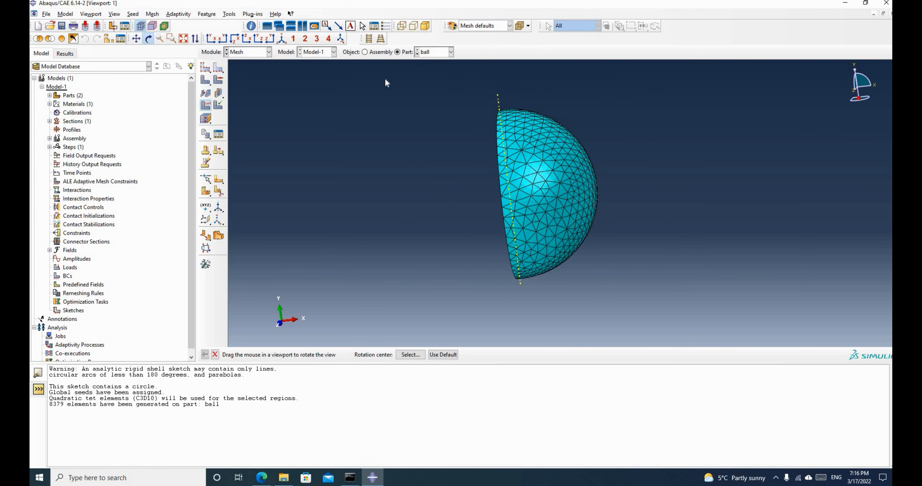
drag(385, 77, 675, 307)
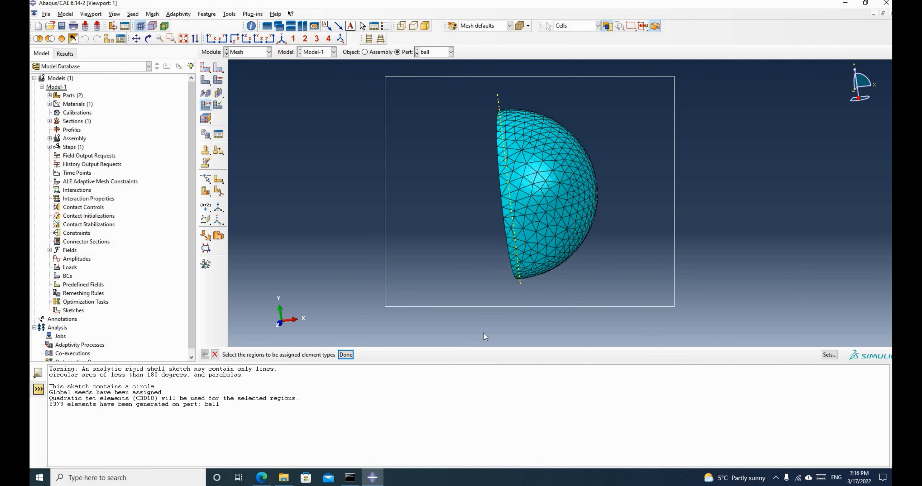
click(346, 355)
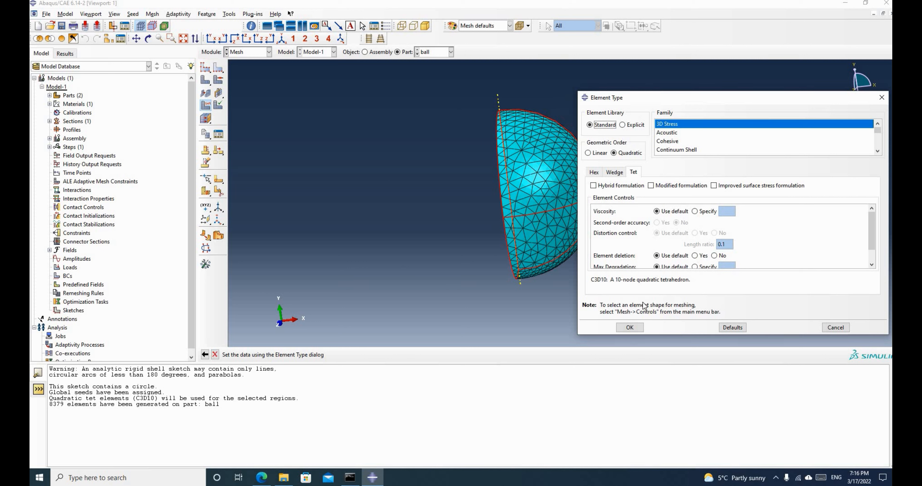
click(630, 327)
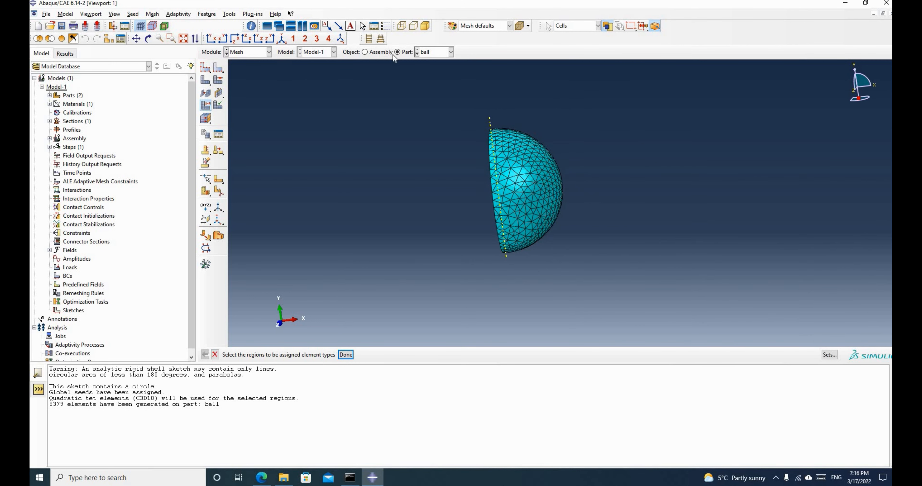
Display the cylinder part and try to assign global mesh seeds to it.
click(438, 52)
click(432, 70)
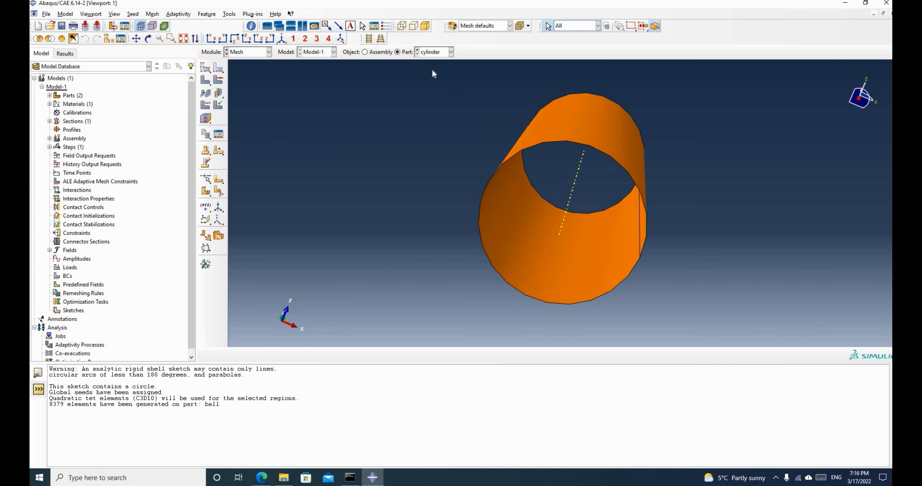
scroll(411, 148, up, 1)
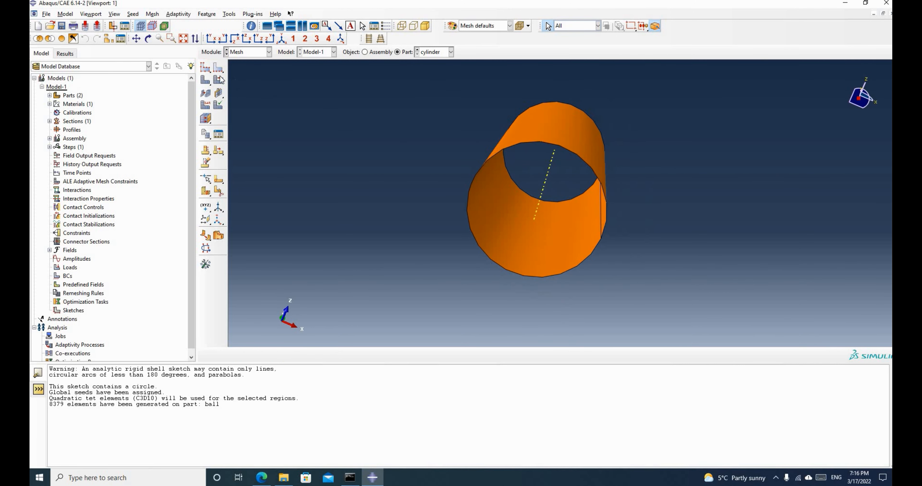
click(205, 70)
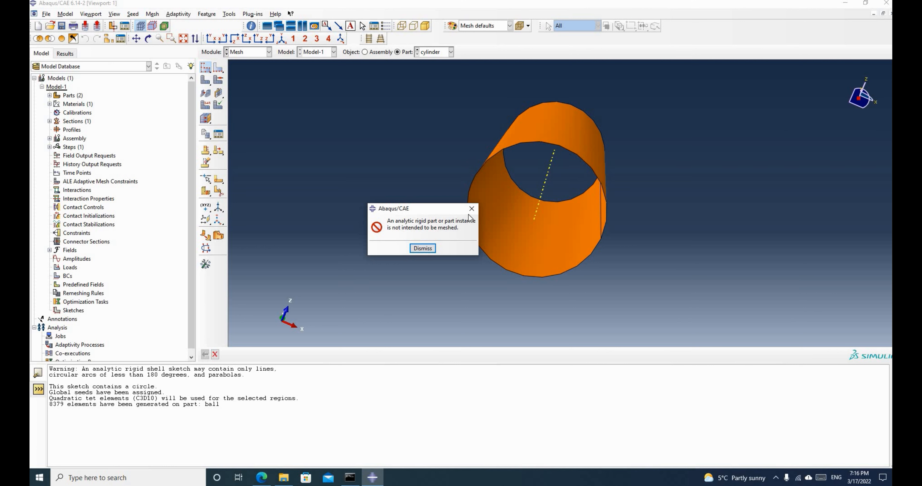
key(Return)
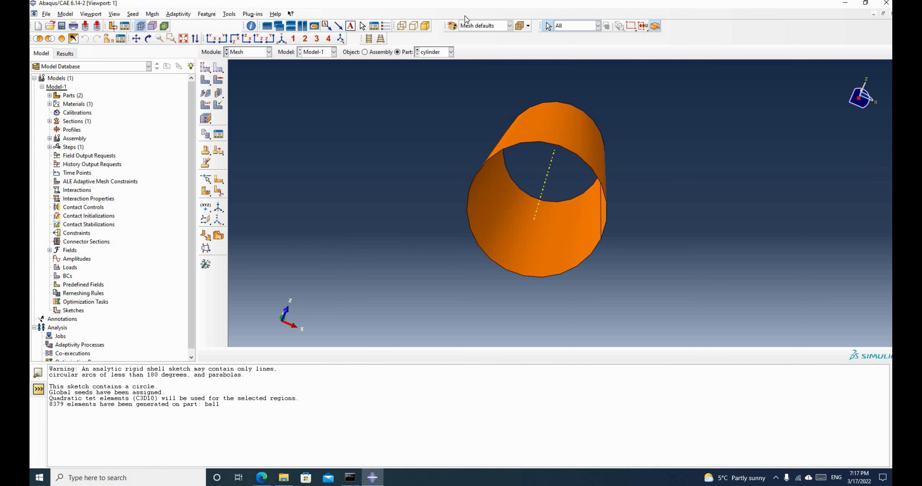
scroll(389, 117, up, 2)
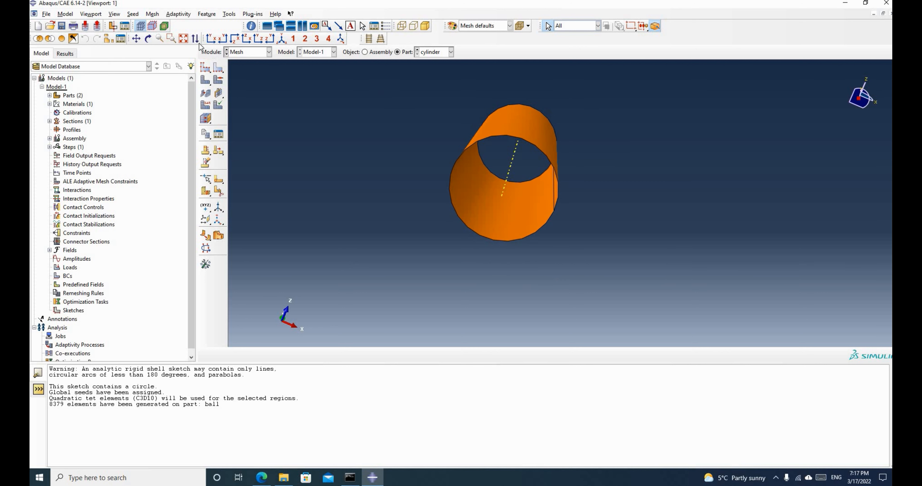
click(148, 38)
drag(565, 188, 414, 96)
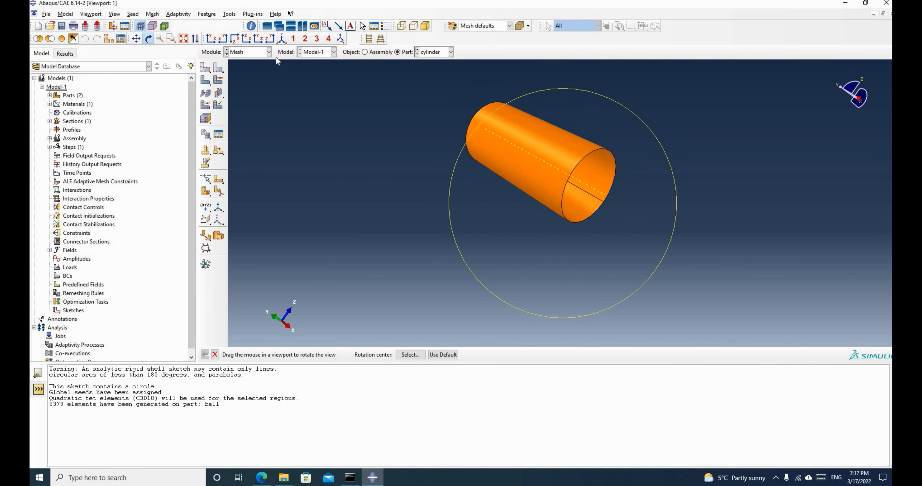
Add a dependent instance of the cylinder part to the assembly and expand the assembly's list of instances.
click(260, 55)
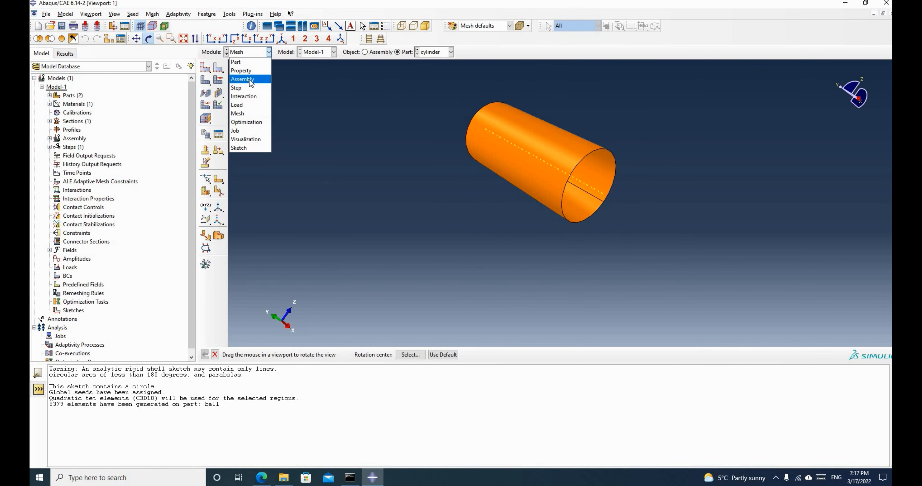
click(251, 79)
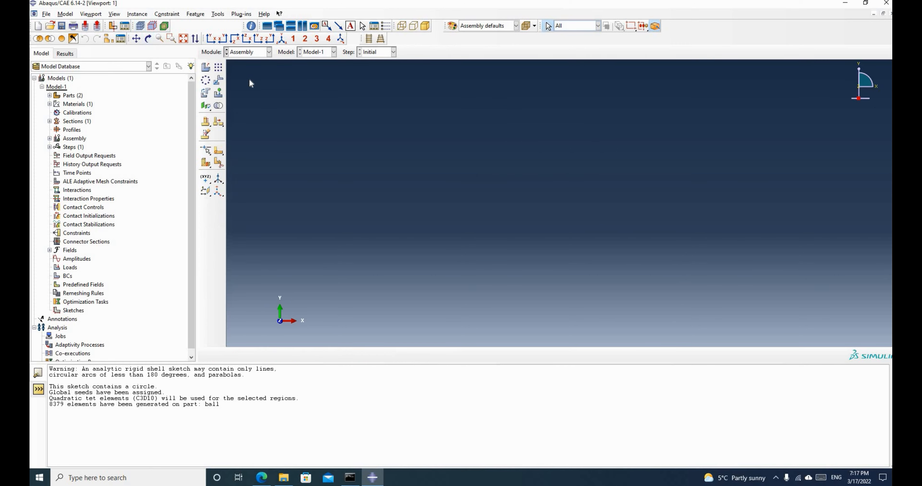
click(206, 68)
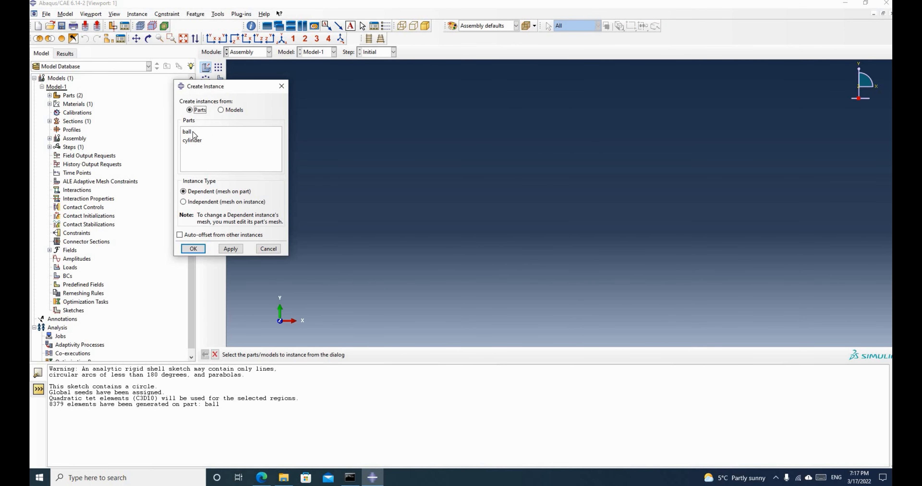
click(195, 141)
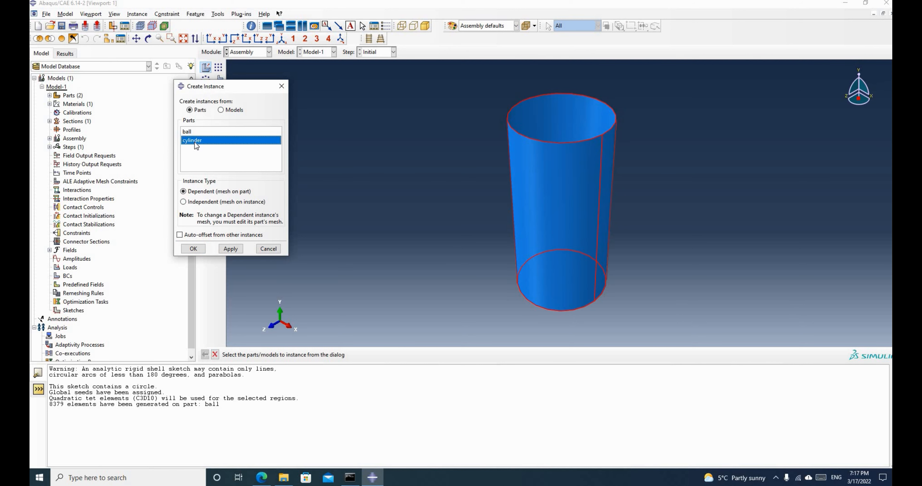
click(198, 251)
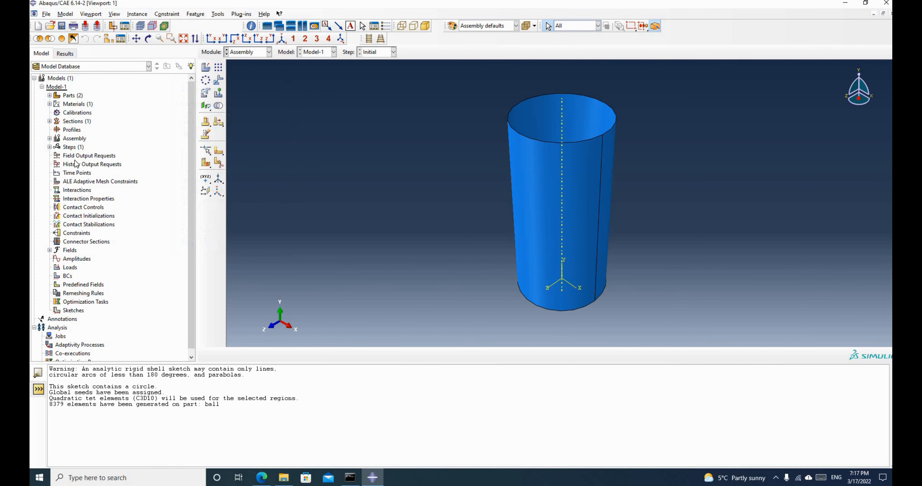
click(50, 138)
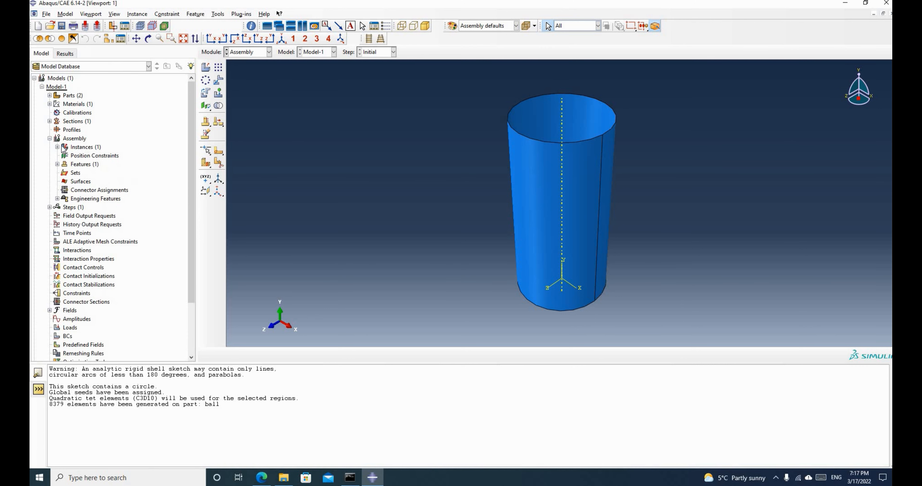
click(58, 147)
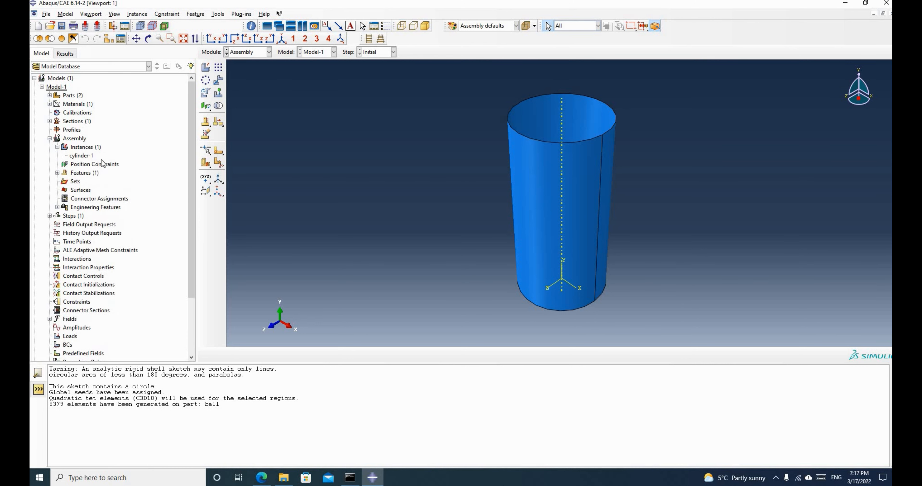
Add an instance of the ball part to the assembly and inspect its position relative to the cylinder.
click(264, 53)
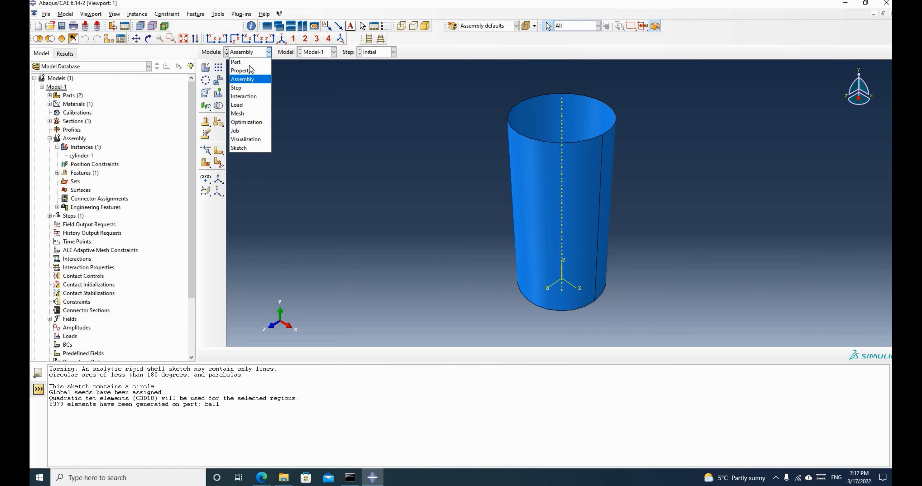
click(205, 68)
click(197, 133)
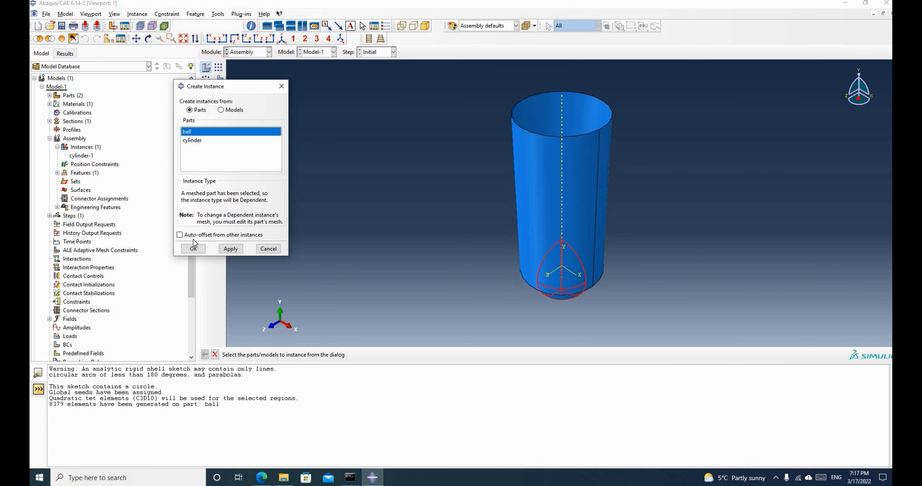
click(194, 249)
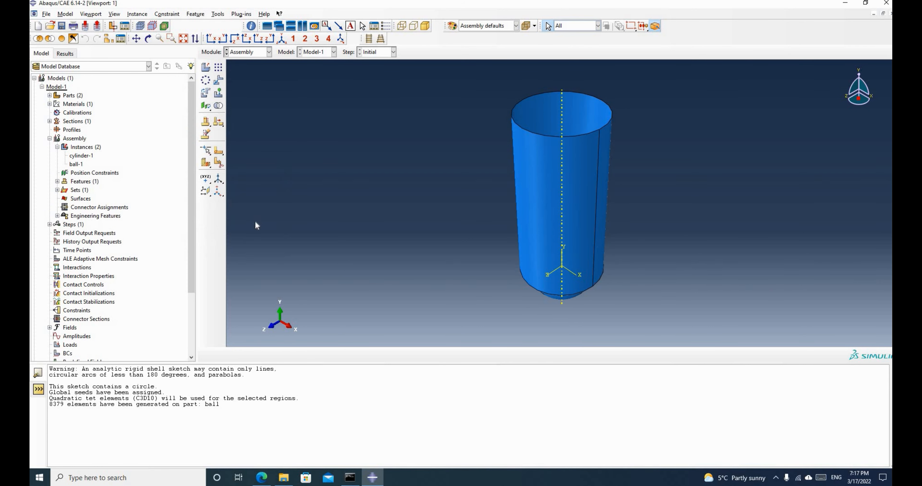
click(148, 38)
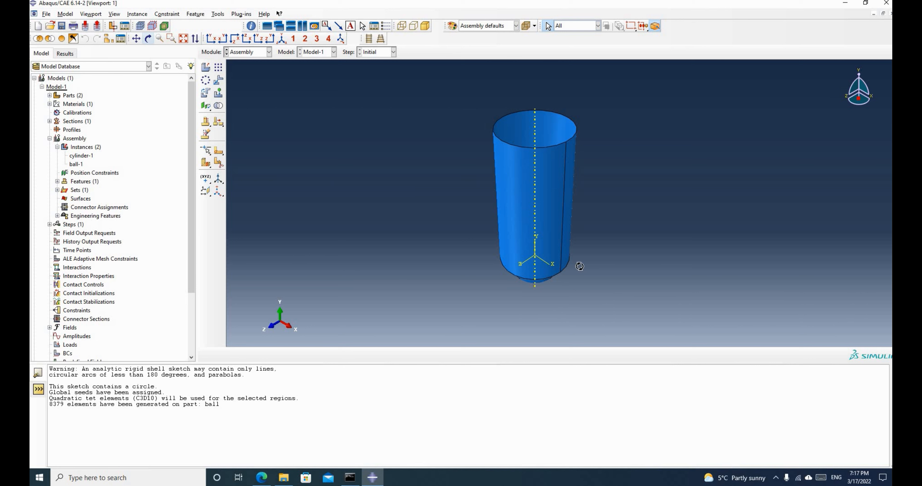
drag(546, 182, 565, 204)
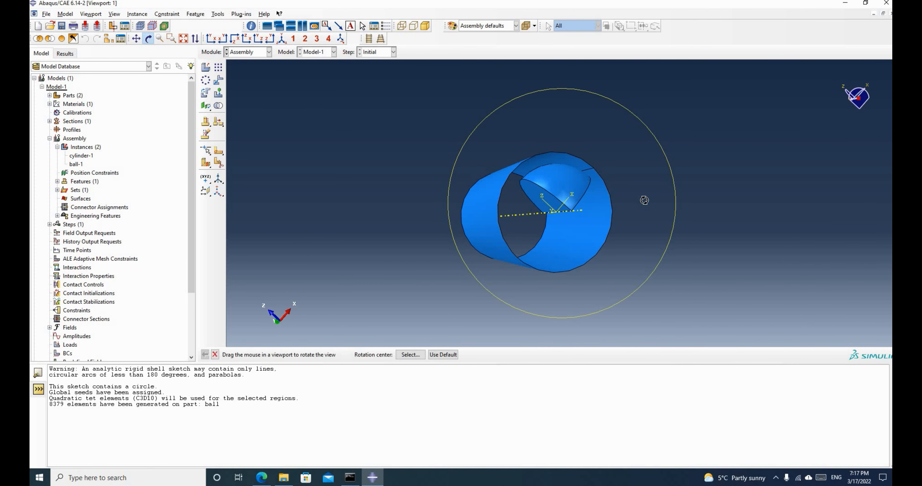
drag(642, 203, 429, 193)
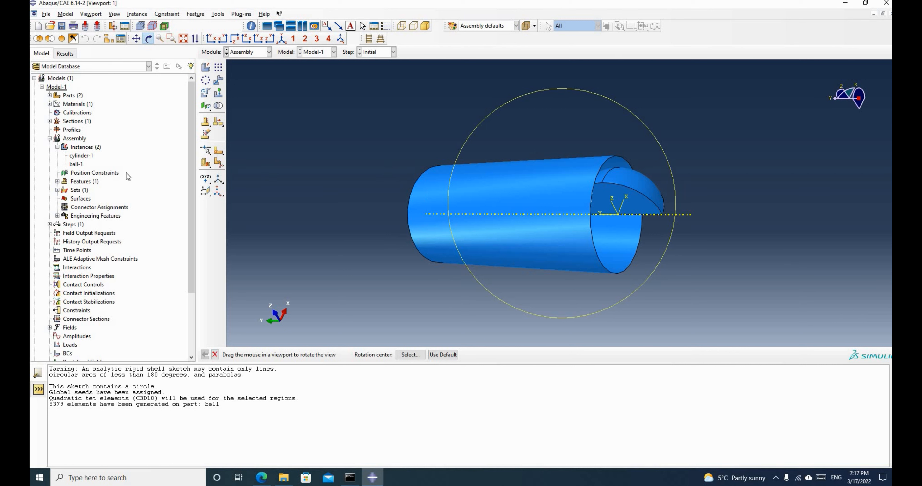
drag(537, 207, 572, 222)
Switch to the Lecture 10.2 PDF in Edge and ink freehand outlines around the elastic ball, its left half and the left hollow cylinder.
click(262, 477)
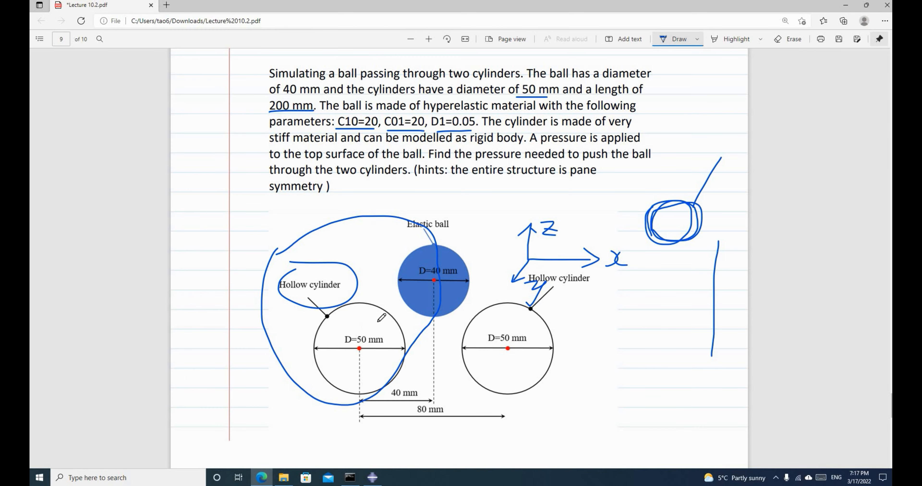
mouse_move(437, 234)
mouse_down()
mouse_move(409, 248)
mouse_move(434, 298)
mouse_move(465, 247)
mouse_move(417, 238)
mouse_up()
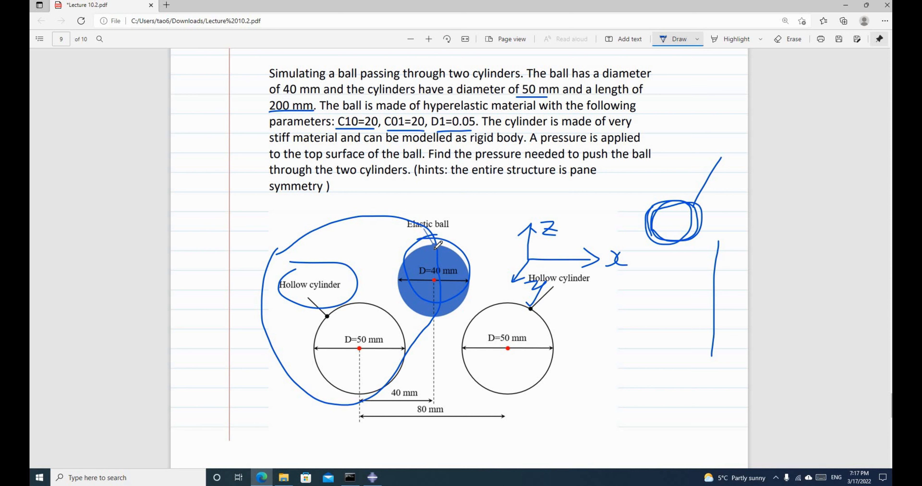
mouse_move(434, 307)
mouse_down()
mouse_move(436, 241)
mouse_move(414, 248)
mouse_up()
mouse_move(398, 280)
mouse_down()
mouse_move(399, 296)
mouse_move(432, 319)
mouse_up()
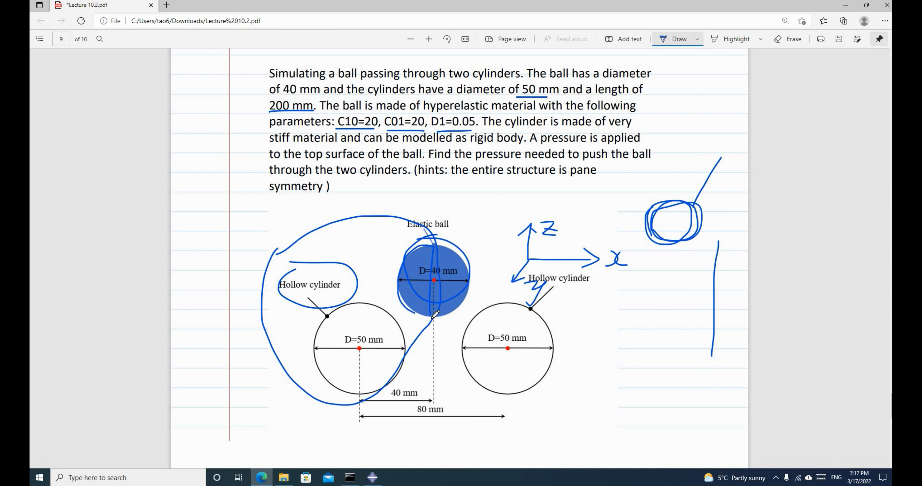
mouse_move(398, 285)
mouse_down()
mouse_move(430, 318)
mouse_move(399, 302)
mouse_up()
drag(399, 268, 425, 249)
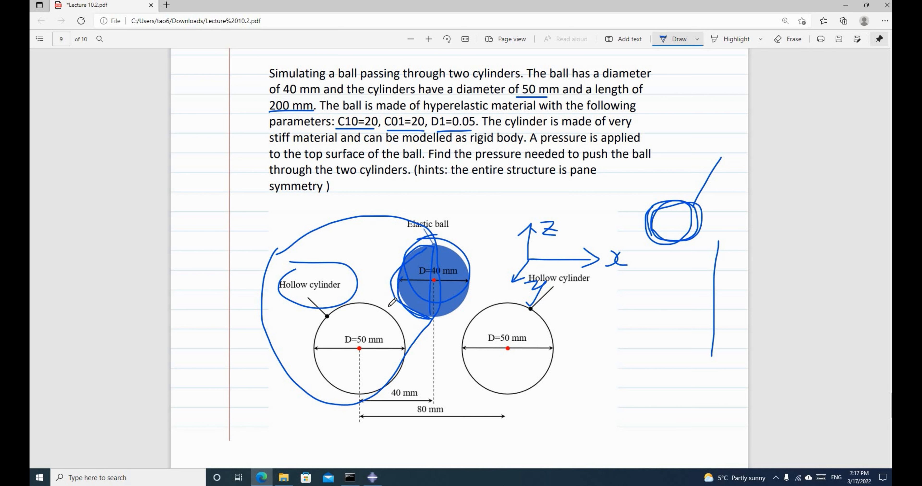
mouse_move(407, 336)
mouse_down()
mouse_move(391, 377)
mouse_move(329, 365)
mouse_move(336, 304)
mouse_move(365, 298)
mouse_up()
Return to Abaqus/CAE and rotate the ball instance 90 degrees about the axis from 0,0,0 to 1,0,0.
click(372, 477)
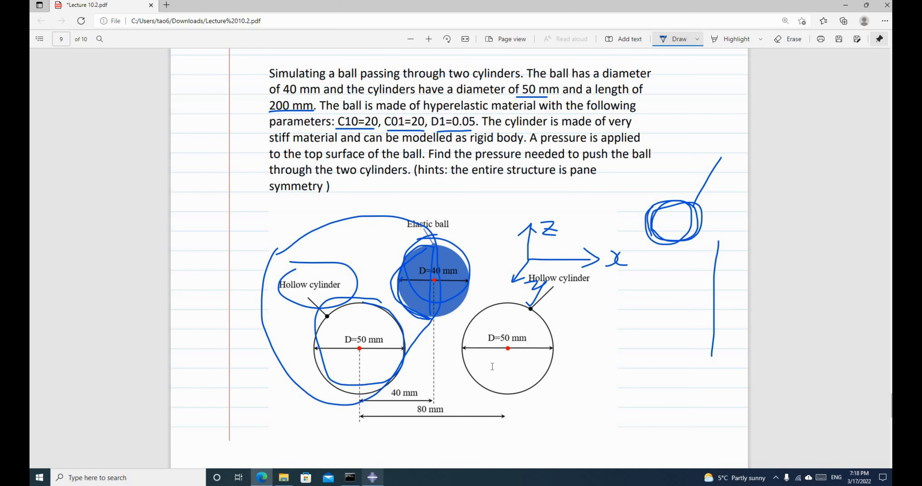
drag(495, 201, 285, 131)
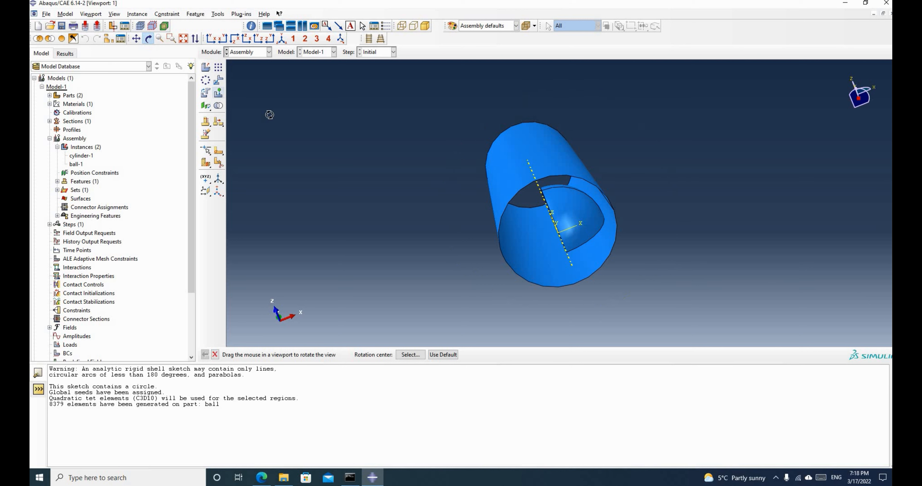
drag(479, 177, 640, 186)
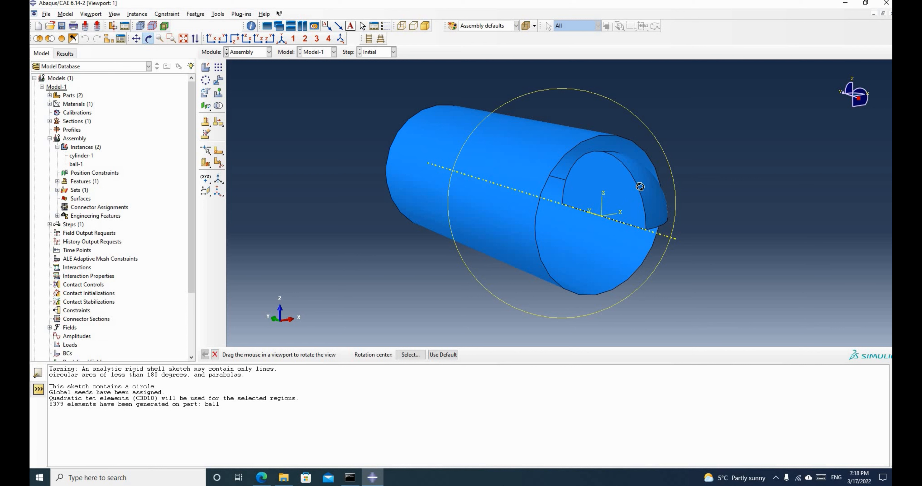
click(205, 94)
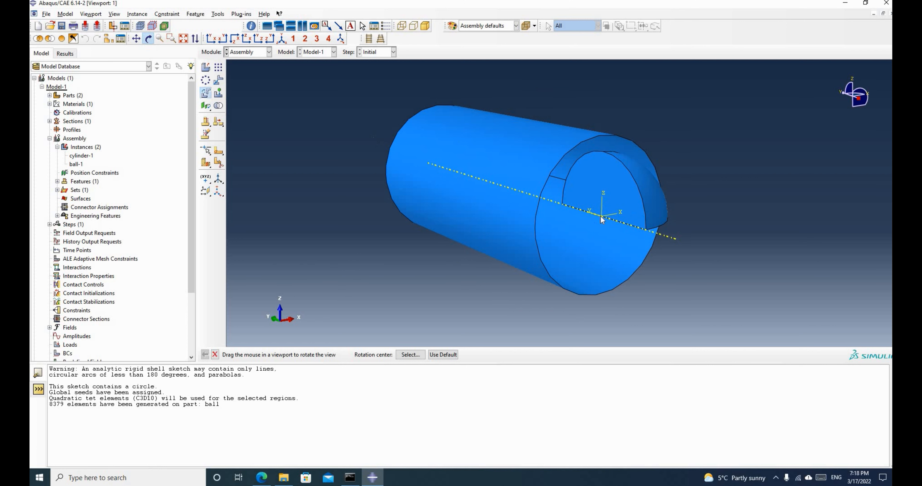
click(633, 198)
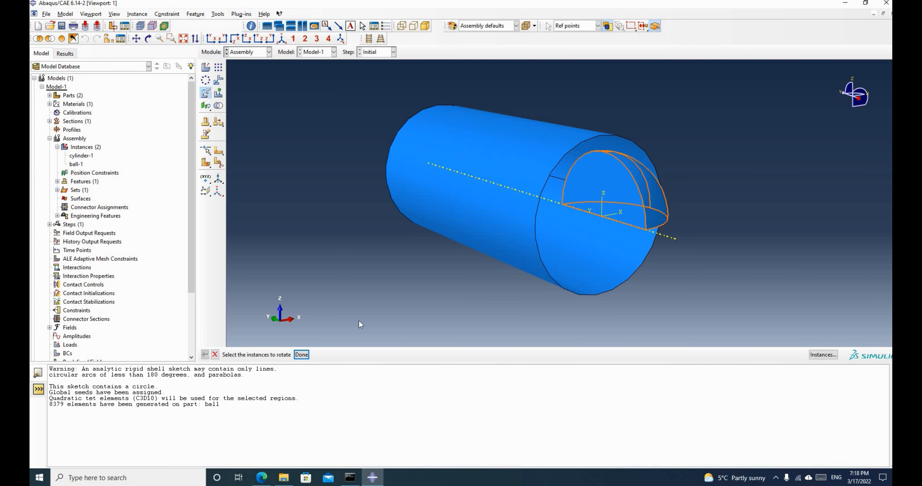
click(304, 355)
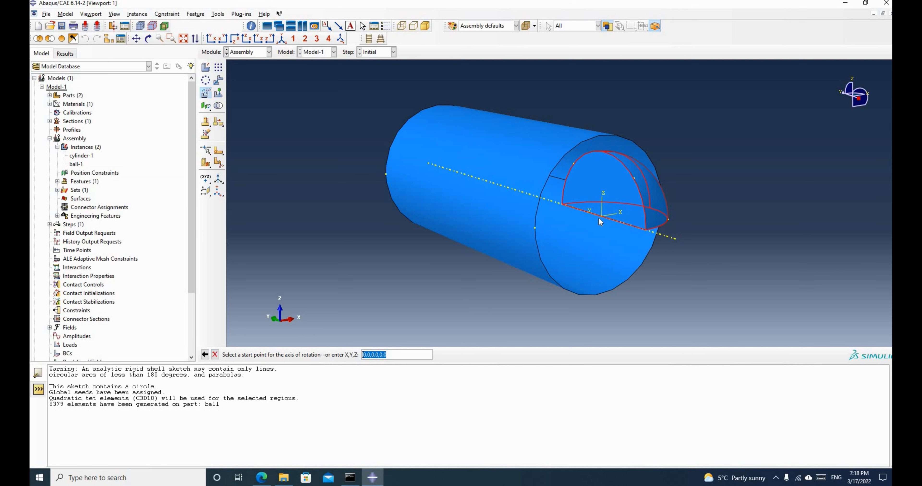
click(392, 358)
key(Return)
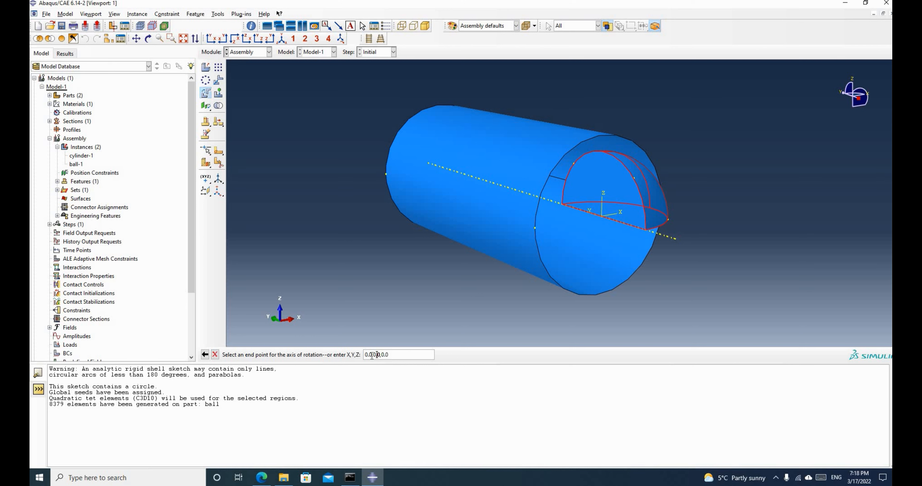
drag(372, 355, 368, 355)
key(Return)
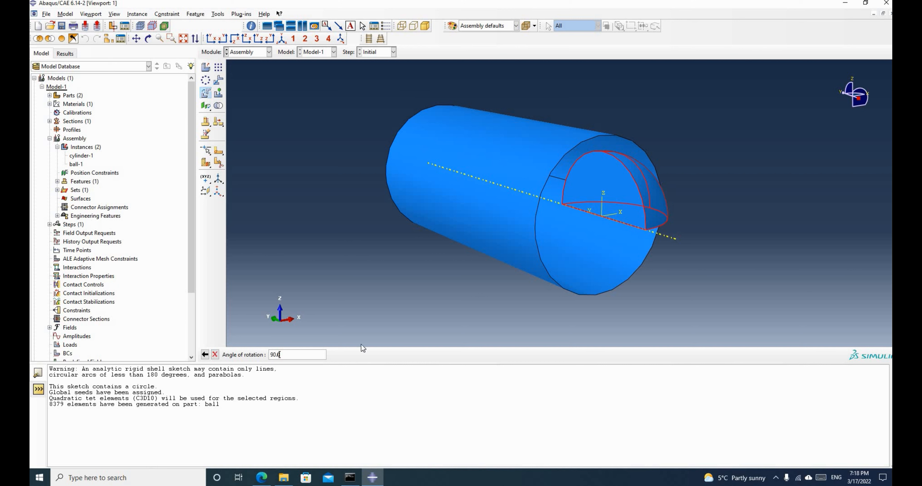
key(Return)
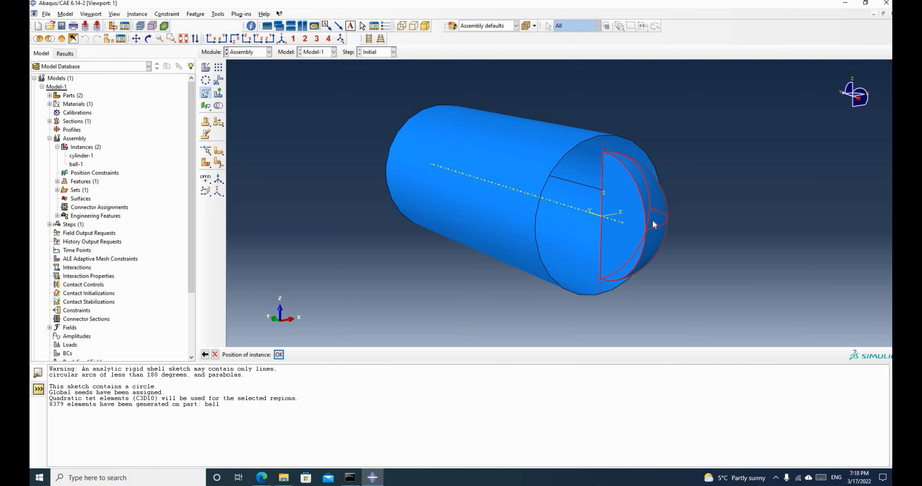
scroll(662, 212, down, 1)
scroll(312, 165, up, 2)
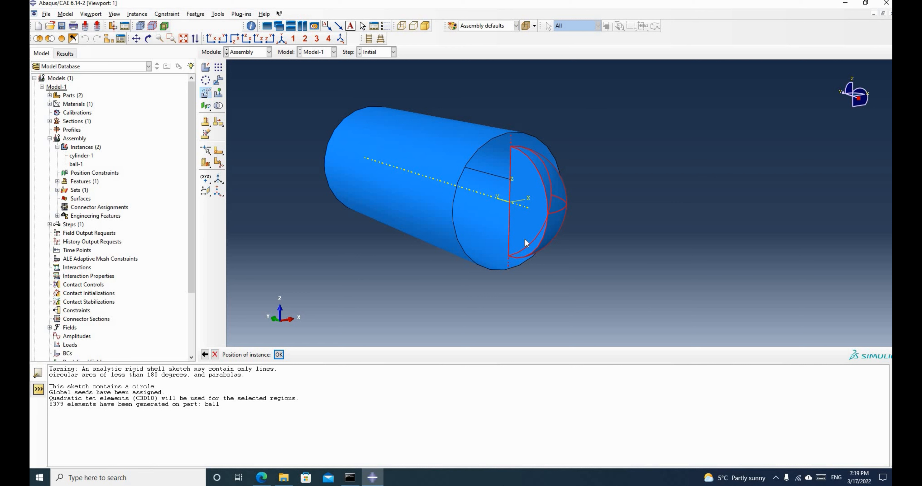
click(279, 354)
Examine the rotated ball's orientation relative to the cylinder and compare it with the problem diagram in the lecture PDF.
click(148, 38)
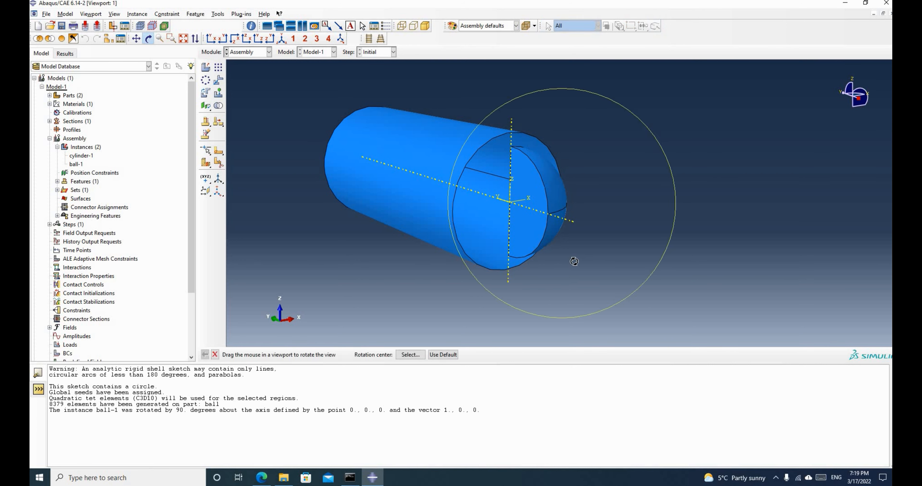
drag(574, 261, 490, 189)
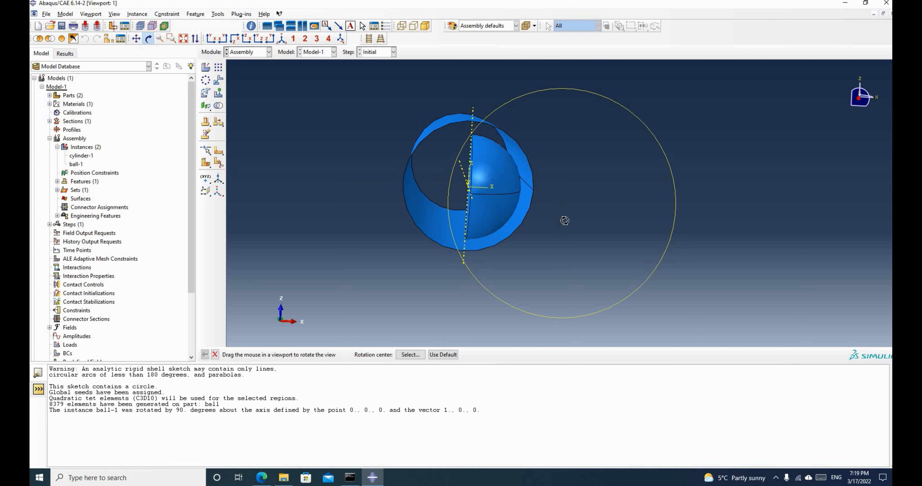
drag(561, 217, 489, 199)
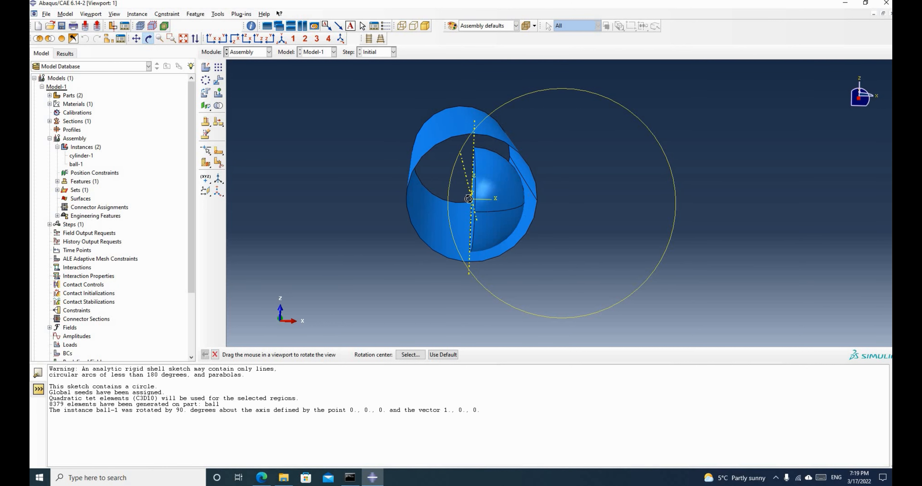
drag(580, 190, 453, 333)
click(262, 477)
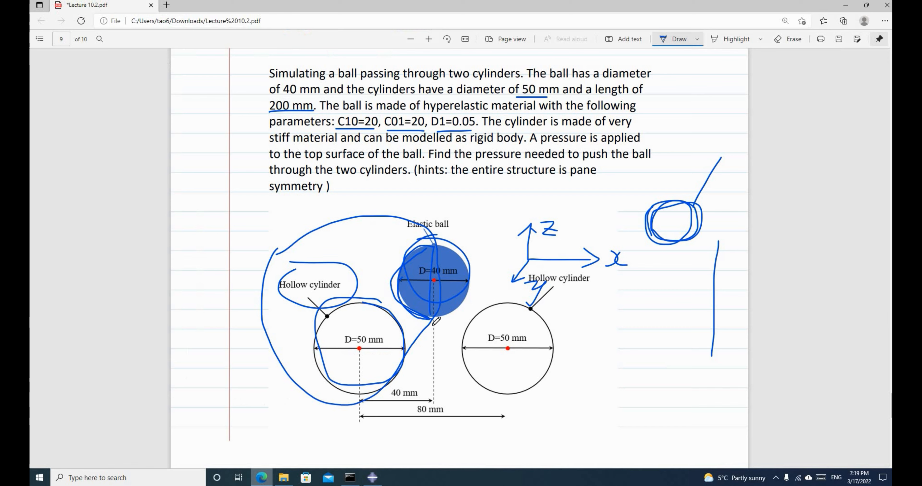
mouse_move(403, 376)
mouse_down()
mouse_move(411, 400)
mouse_move(412, 386)
mouse_up()
click(380, 482)
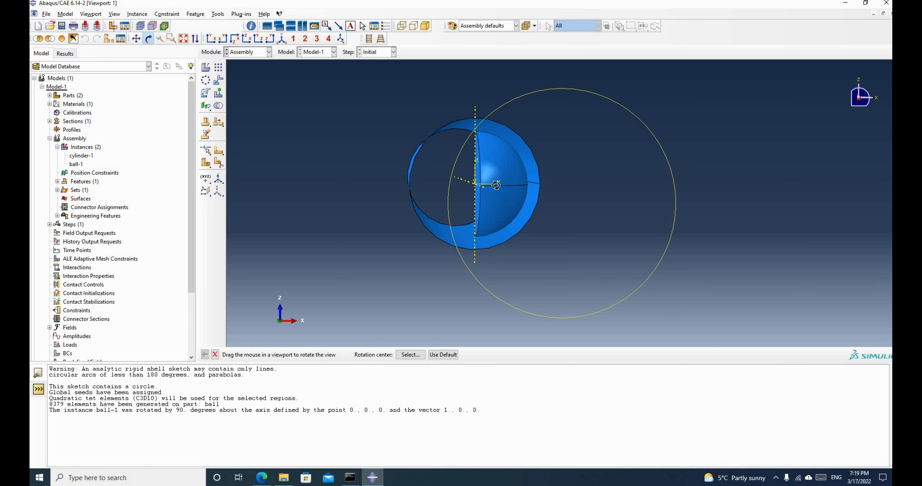
drag(496, 185, 496, 186)
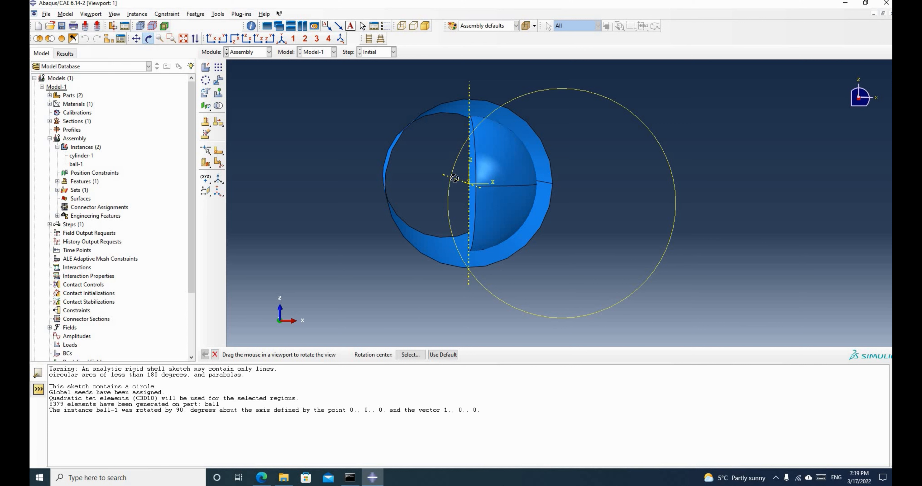
Translate the ball instance from 0,0,0 to -40,0,0, checking the 40 mm centre offset in the lecture PDF in Edge.
click(219, 80)
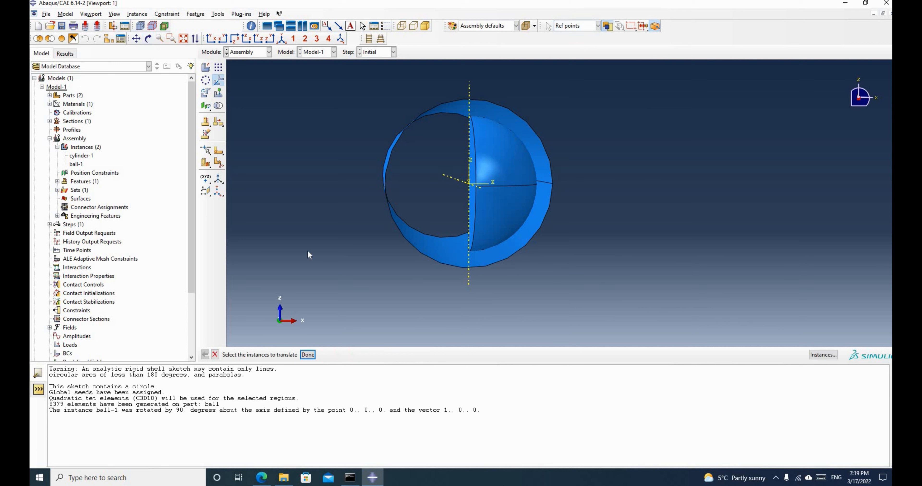
click(505, 207)
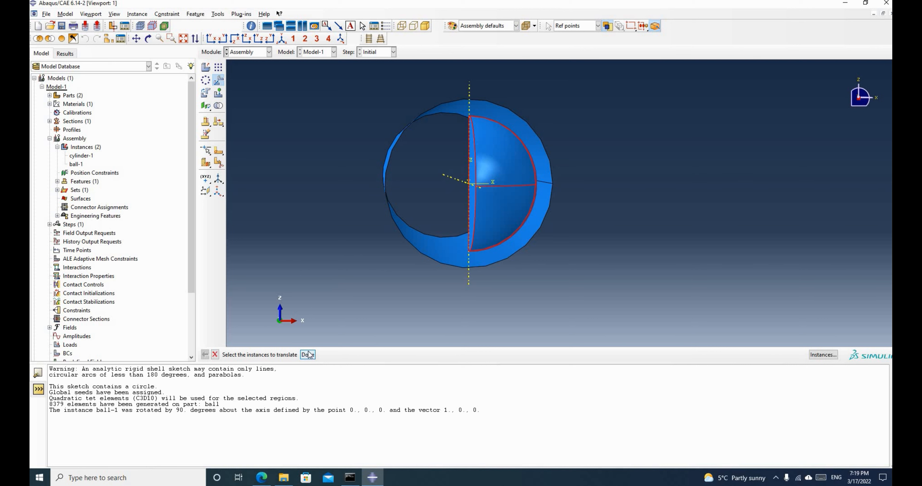
click(308, 355)
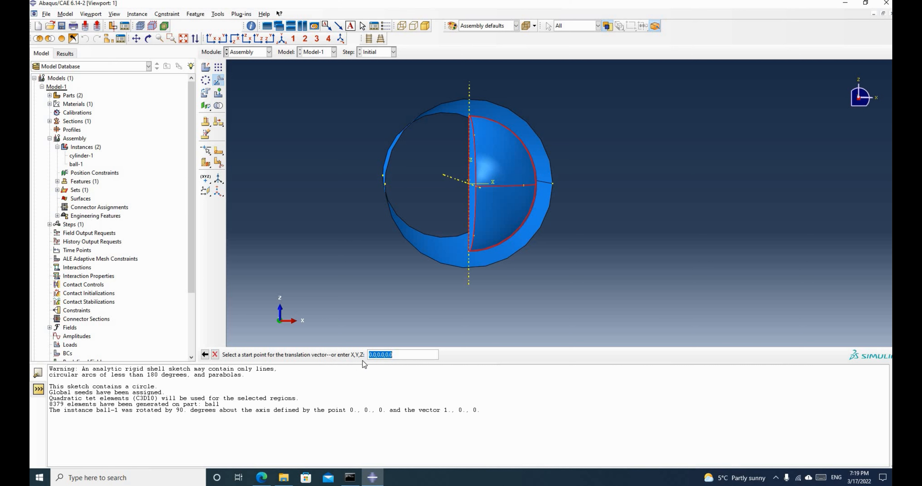
click(412, 358)
key(Return)
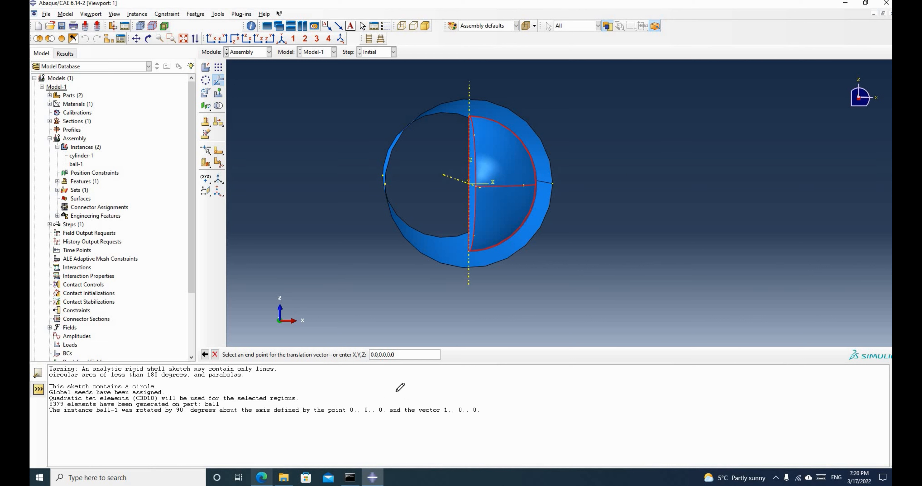
click(262, 478)
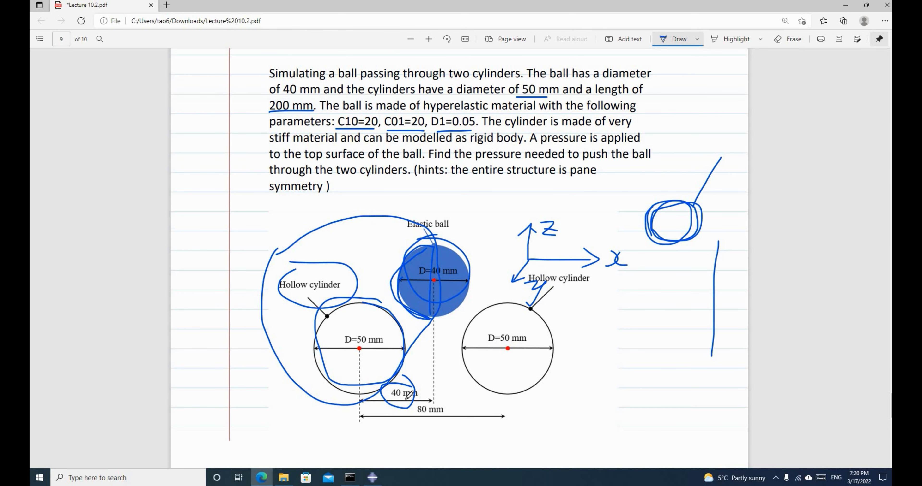
click(372, 479)
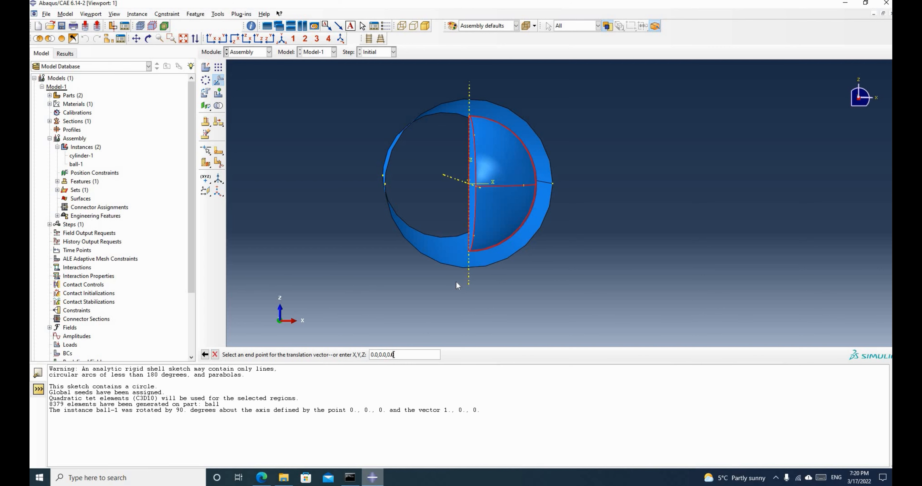
double_click(375, 355)
text(-40)
key(Return)
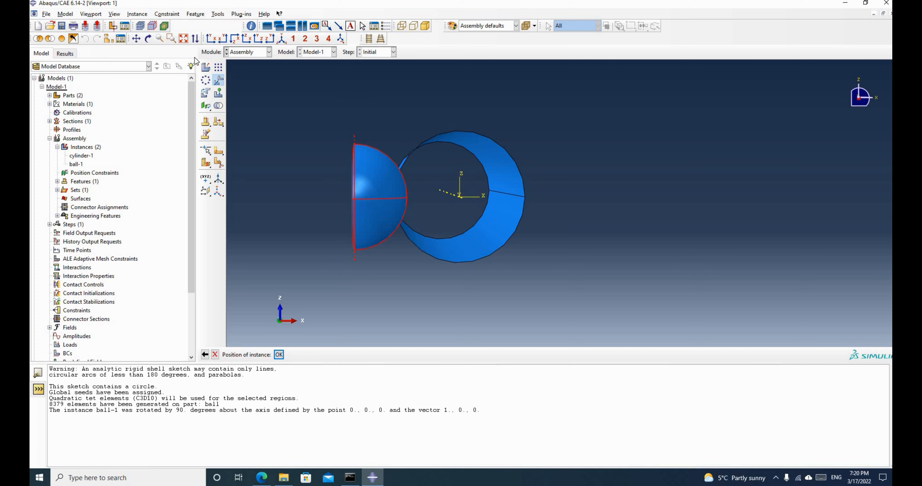
click(277, 355)
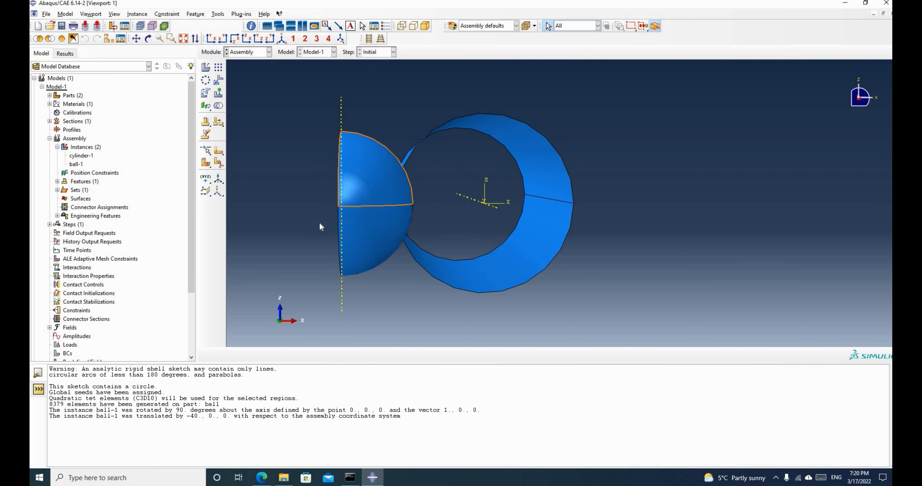
Query the distance from the cylinder's centre point at the origin to the ball's outermost vertex and check its X component.
click(148, 38)
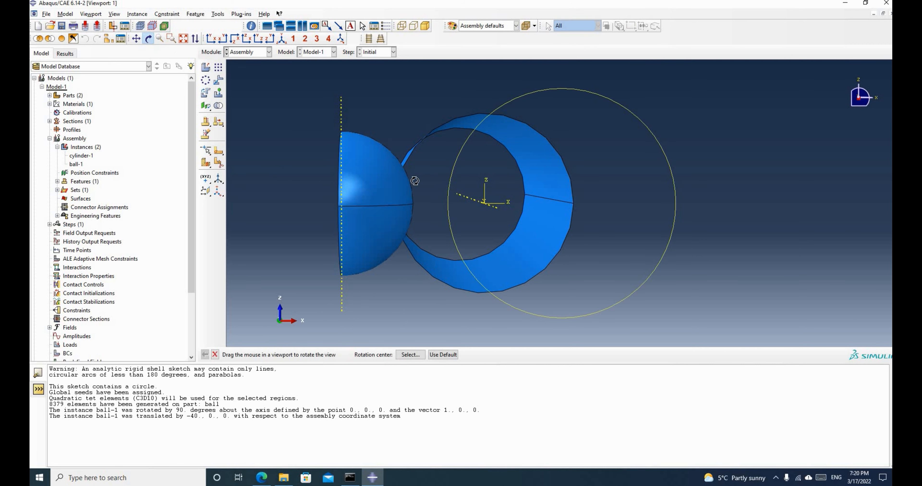
drag(415, 181, 295, 125)
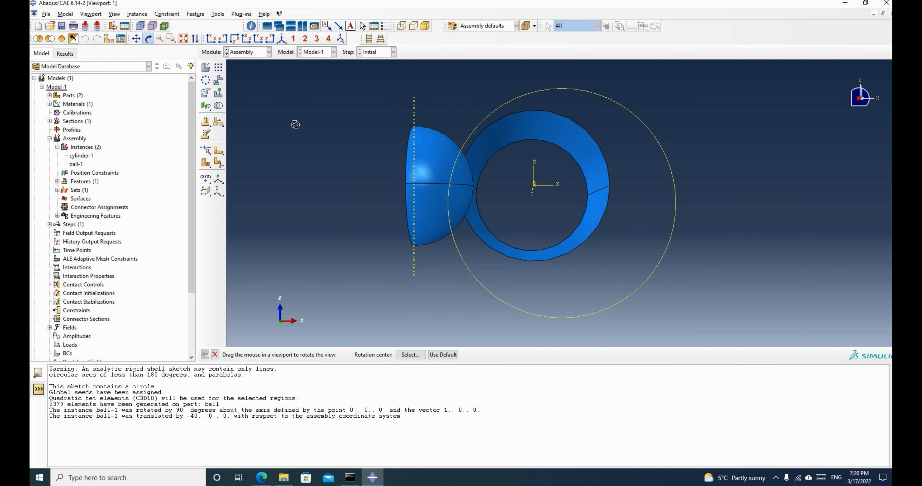
click(218, 14)
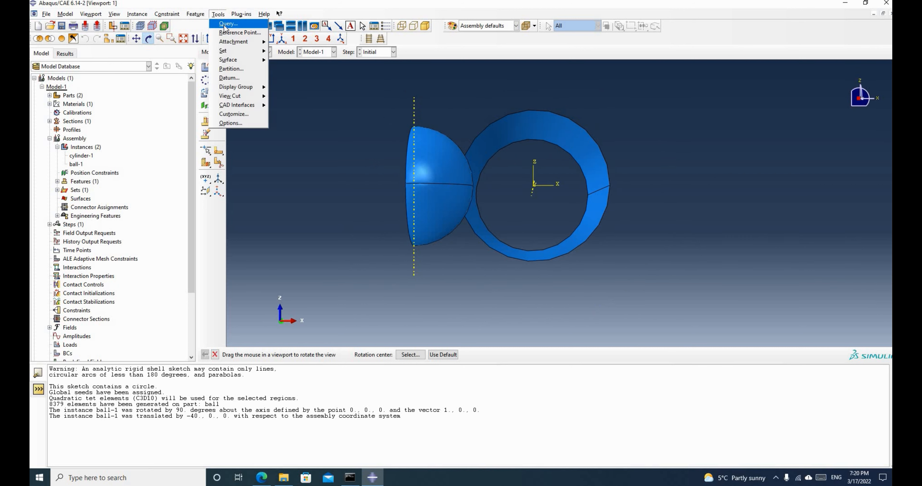
click(225, 23)
click(131, 113)
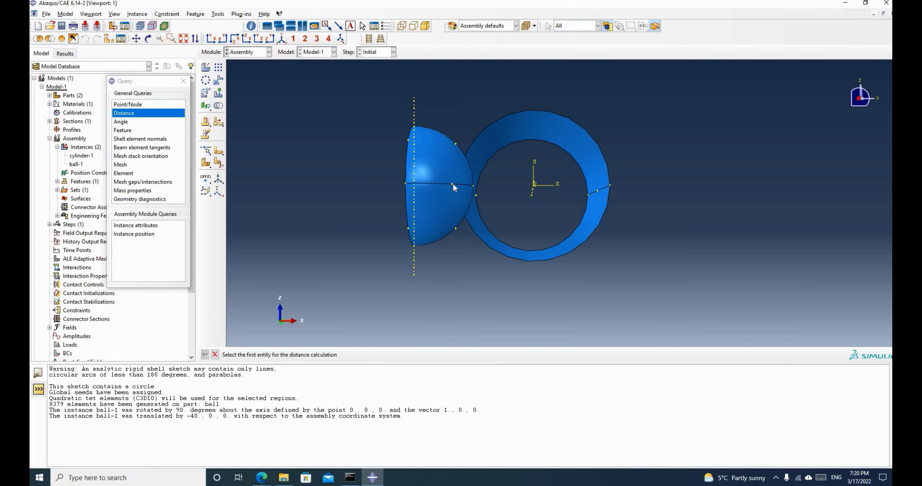
click(533, 186)
click(406, 184)
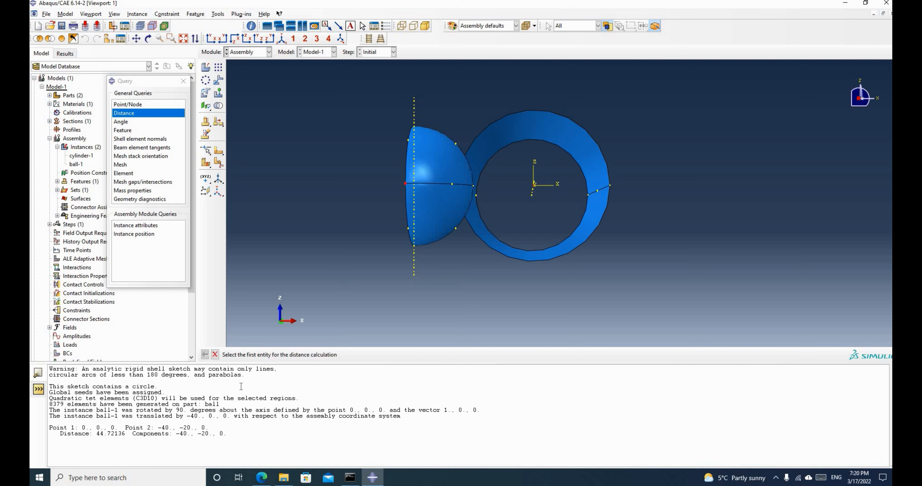
drag(187, 434, 171, 434)
click(183, 81)
Examine the ball's position relative to the cylinder from the end and side views, glancing at the lecture PDF for comparison.
scroll(429, 137, up, 2)
click(148, 38)
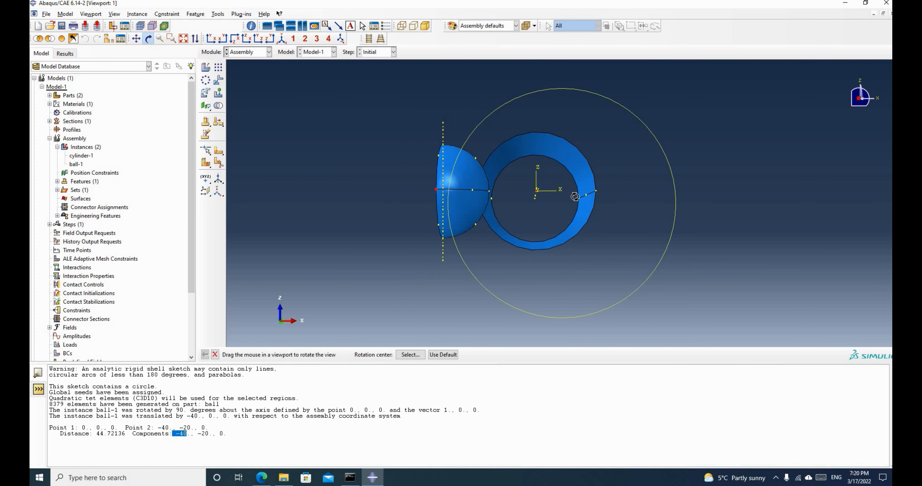
drag(566, 181, 510, 194)
scroll(489, 192, down, 2)
drag(606, 190, 608, 179)
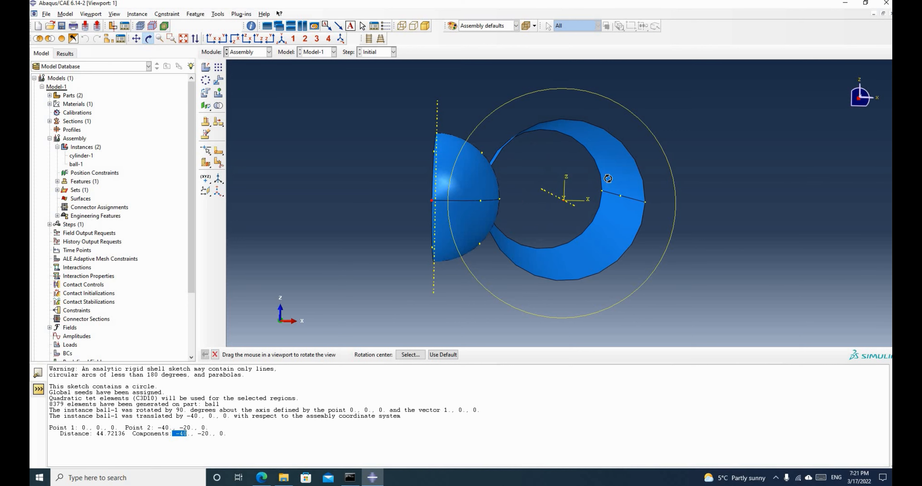
click(261, 479)
click(260, 479)
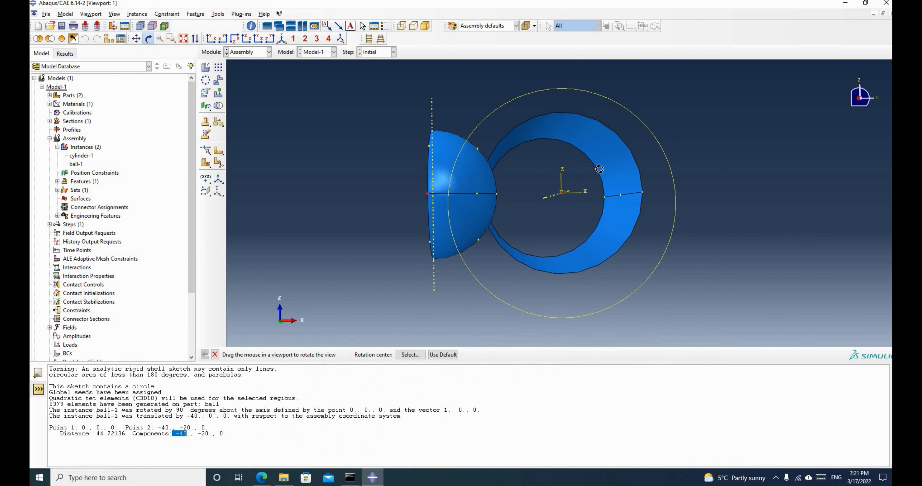
drag(605, 175, 696, 201)
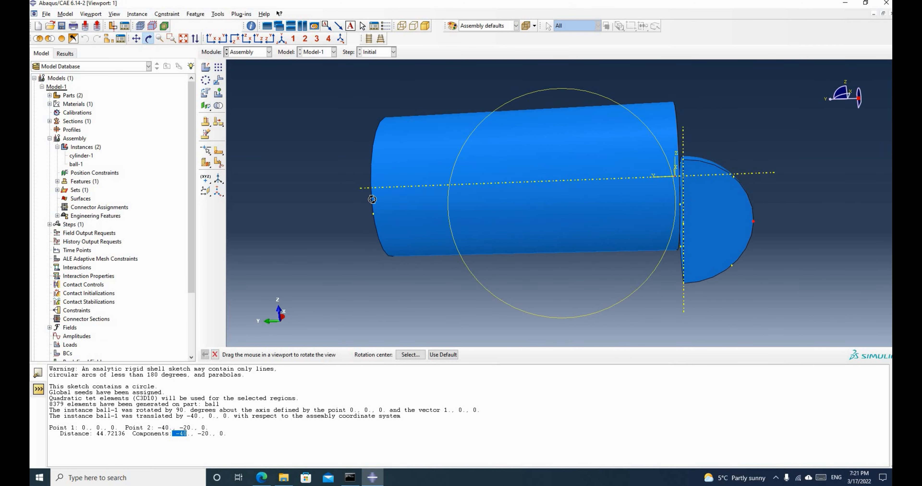
drag(512, 200, 705, 204)
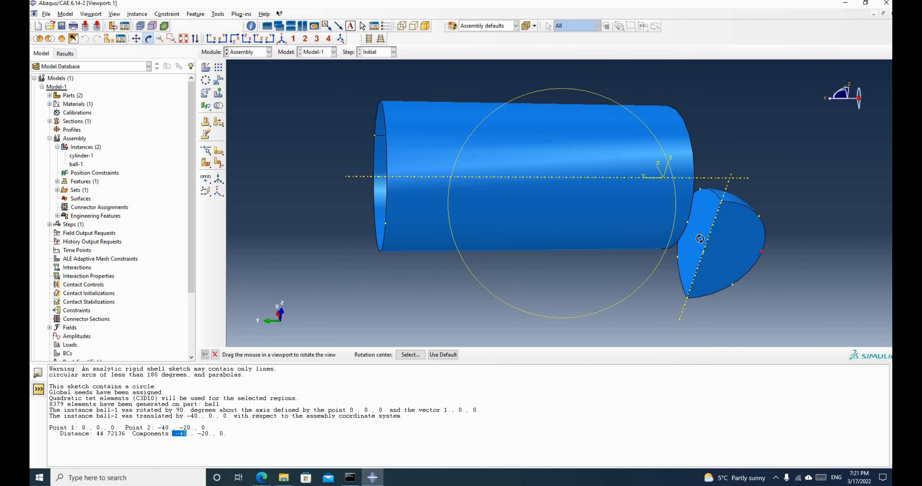
drag(703, 238, 660, 200)
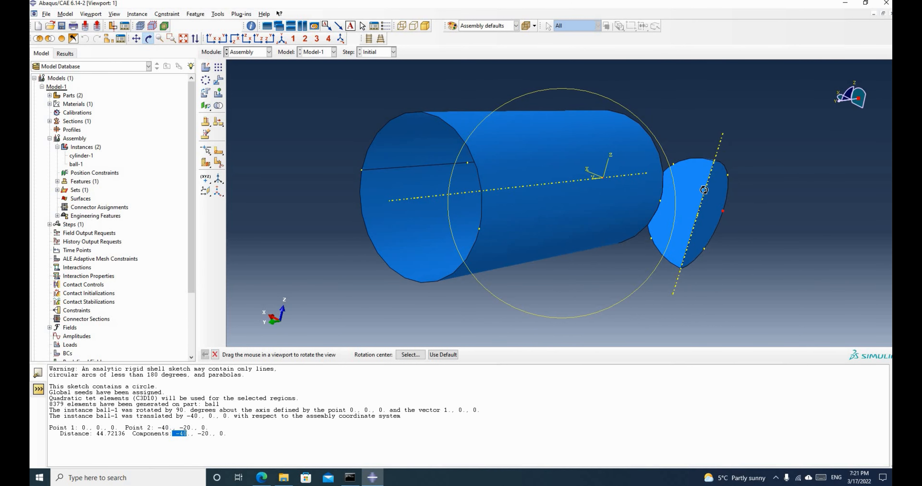
drag(512, 213, 328, 190)
middle_click(325, 204)
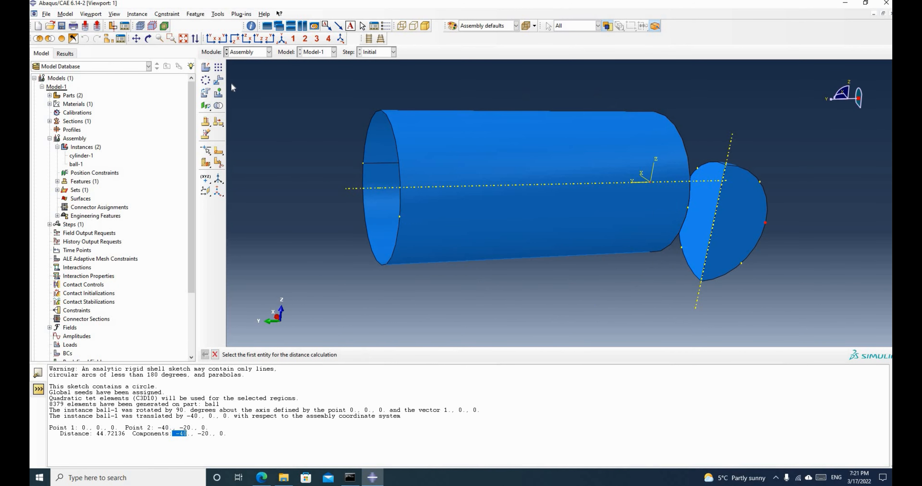
Translate the ball instance from 0,0,0 to 0,100,0 to move it along the cylinder's length.
scroll(230, 83, down, 1)
click(218, 80)
scroll(674, 249, down, 1)
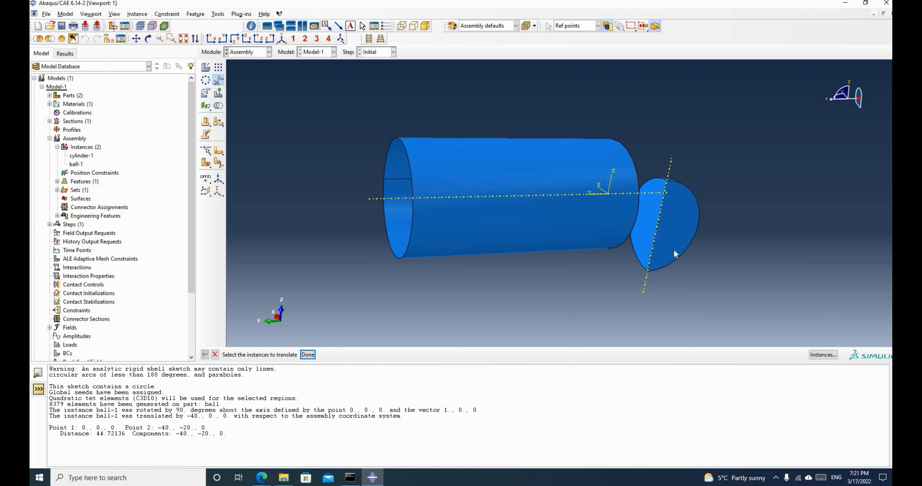
click(672, 215)
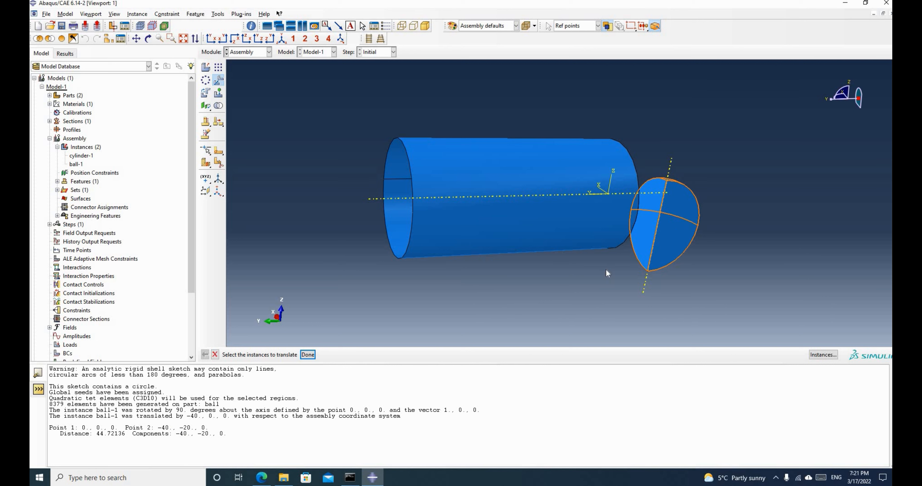
click(308, 355)
click(406, 355)
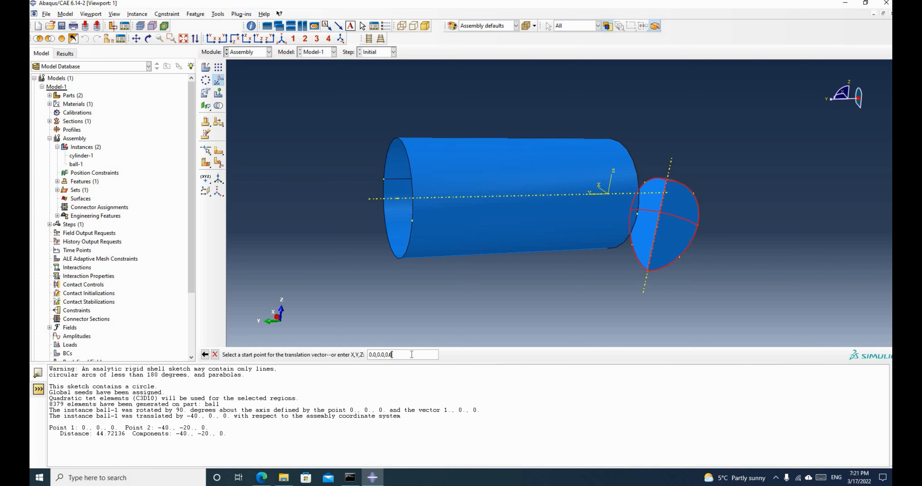
key(Return)
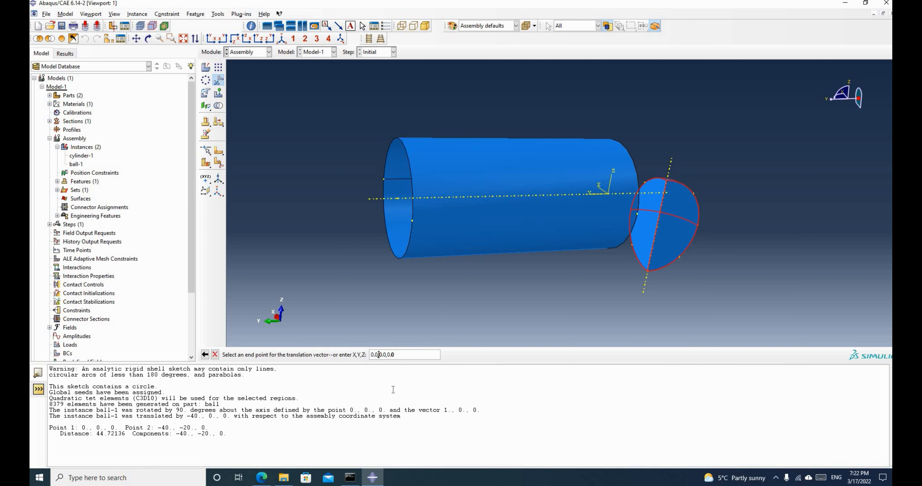
text(10)
key(Return)
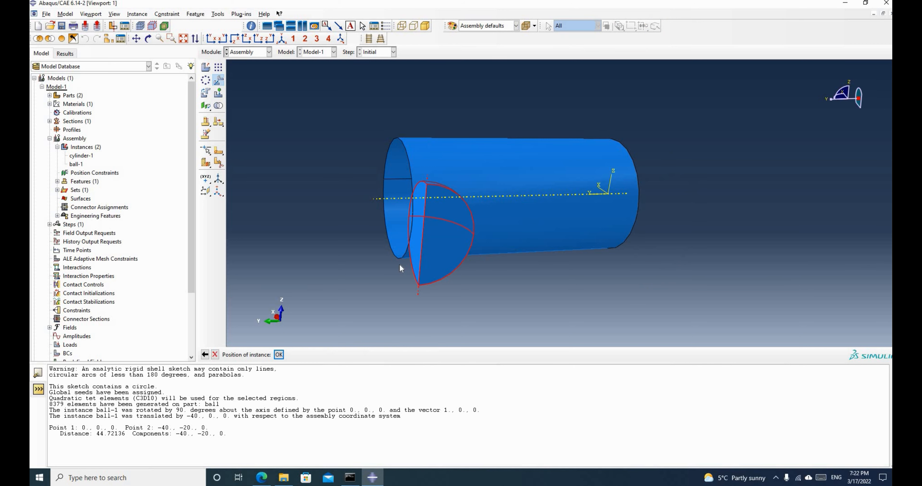
click(278, 355)
Translate the ball instance from 0,0,0 to 0,0,20 to raise it relative to the cylinder.
click(148, 38)
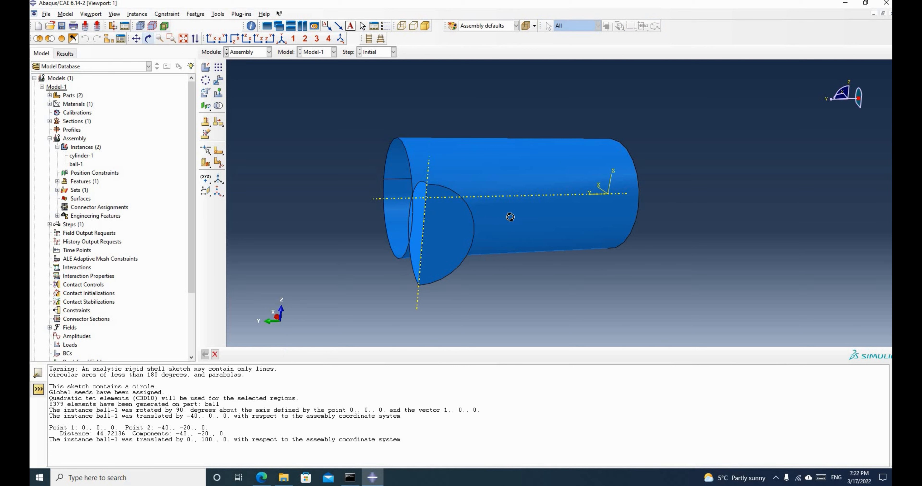
drag(509, 214, 632, 231)
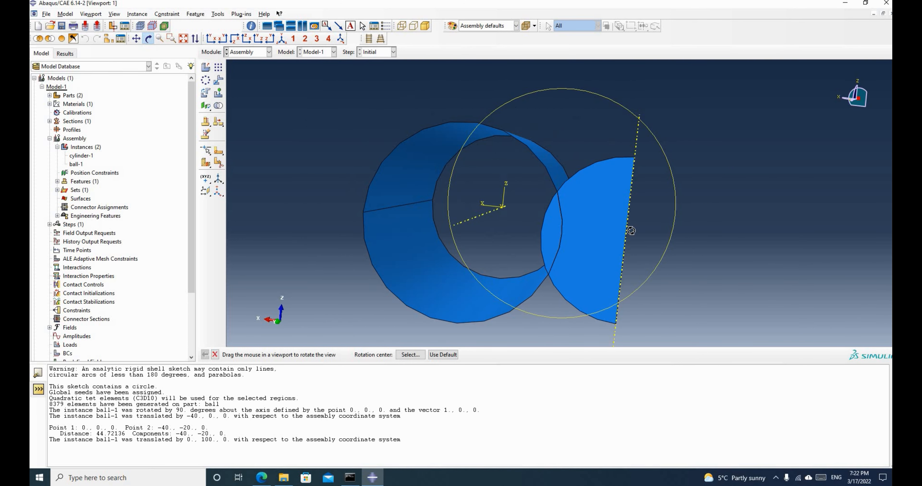
drag(685, 220, 598, 210)
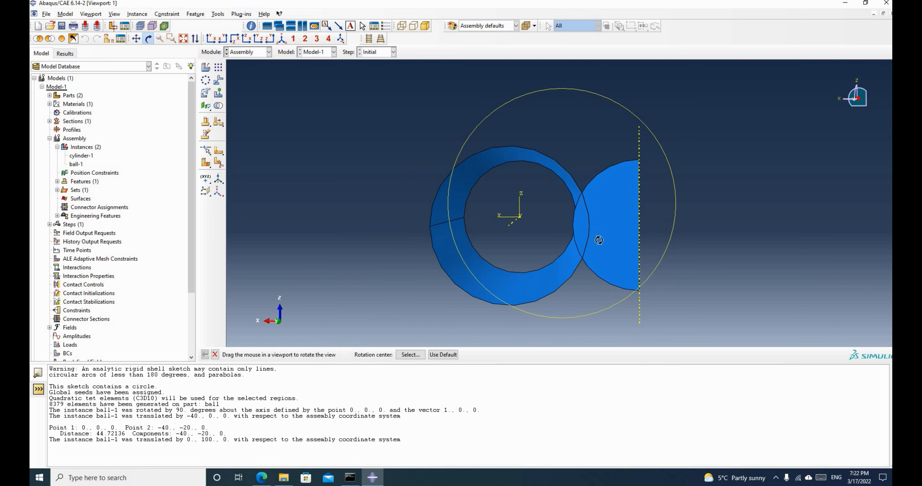
drag(600, 237, 599, 241)
scroll(599, 240, down, 1)
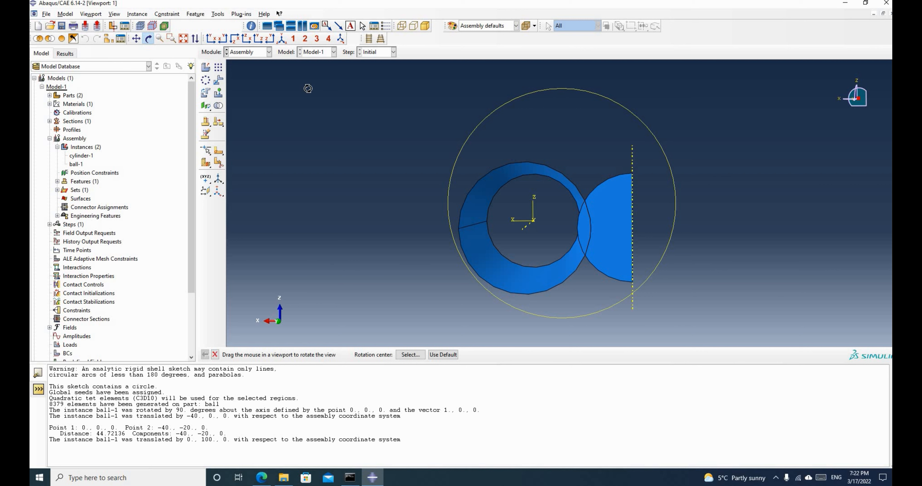
click(218, 81)
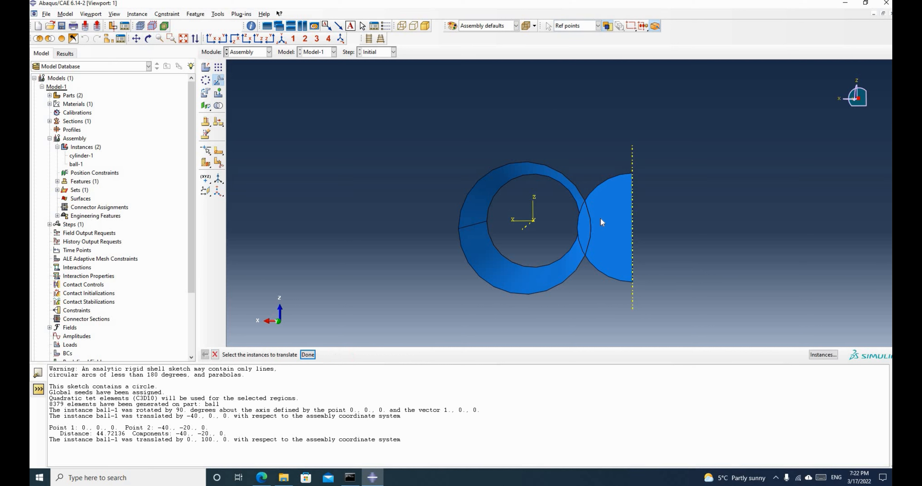
click(613, 228)
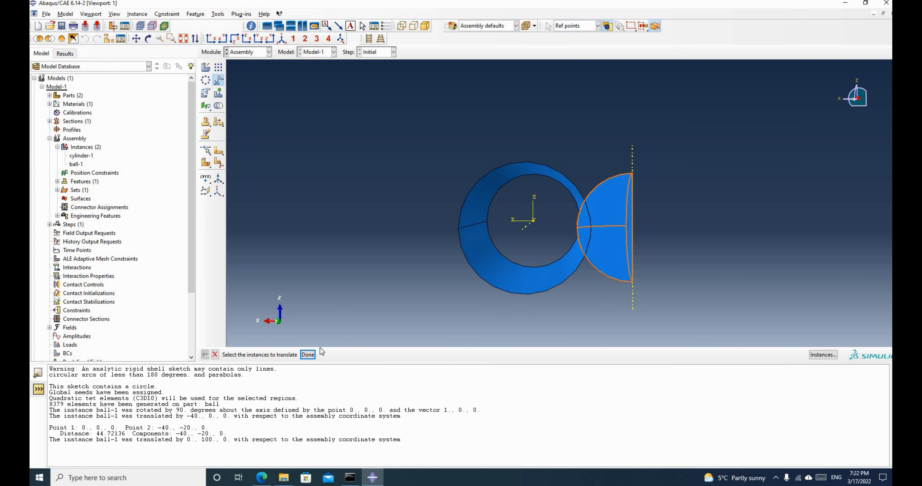
click(309, 356)
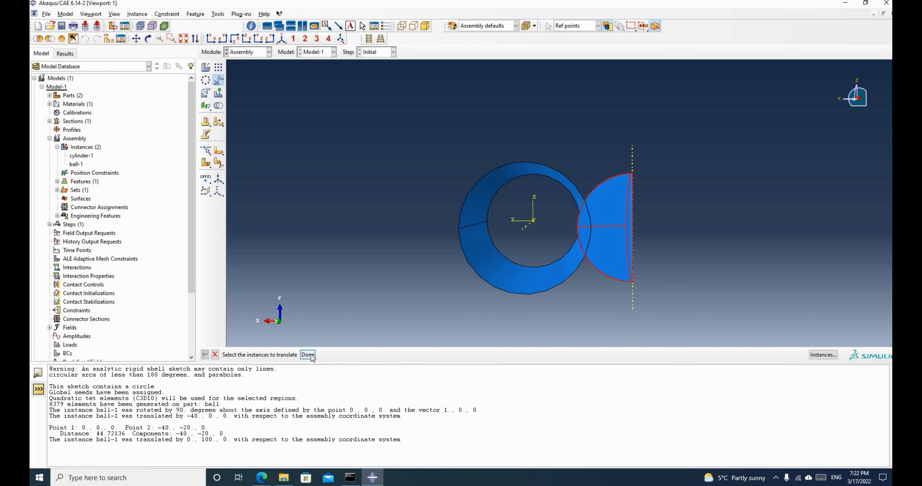
click(310, 356)
click(401, 353)
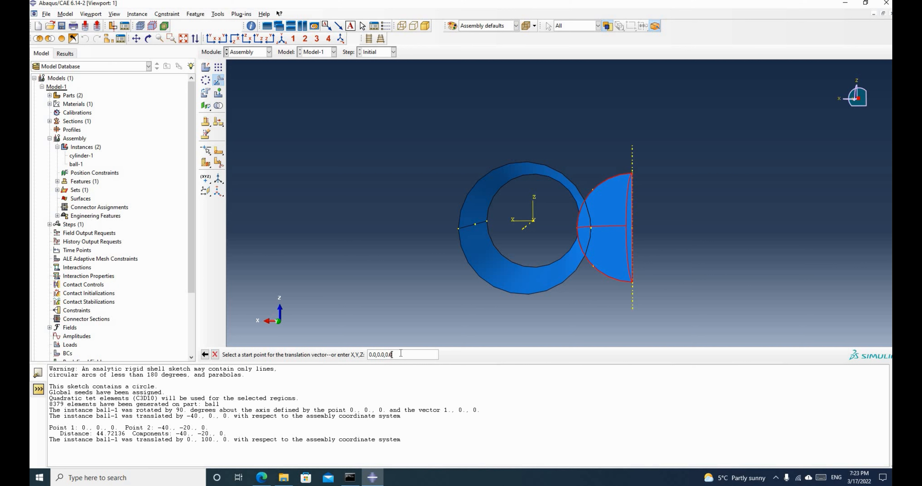
key(Return)
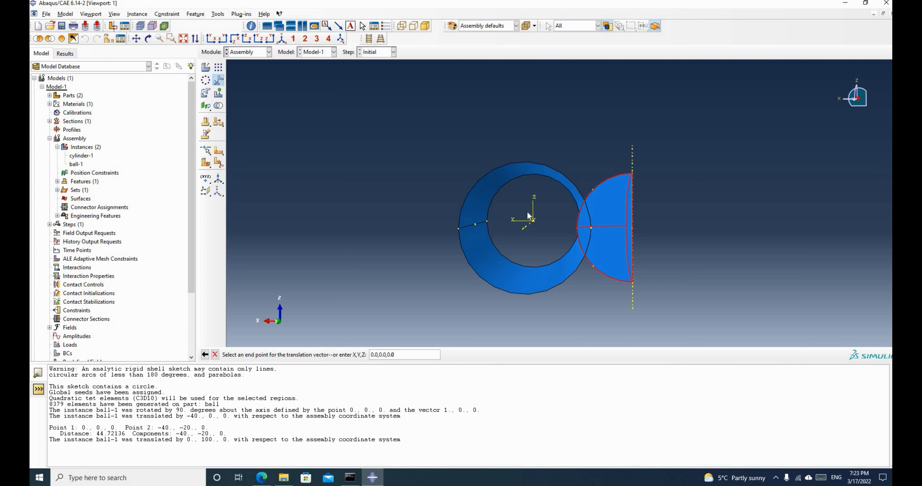
double_click(390, 355)
key(Return)
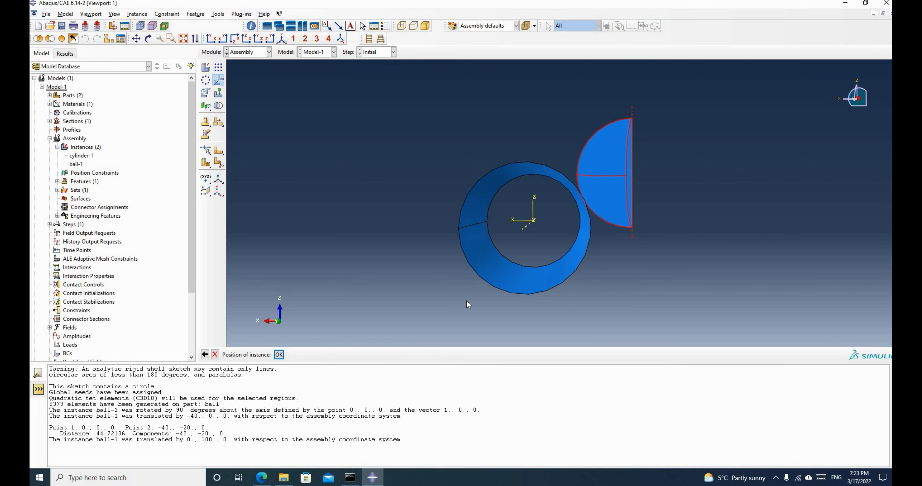
Examine the previewed ball position for clearance or overlap where the ball meets the cylinder surface.
scroll(575, 199, up, 8)
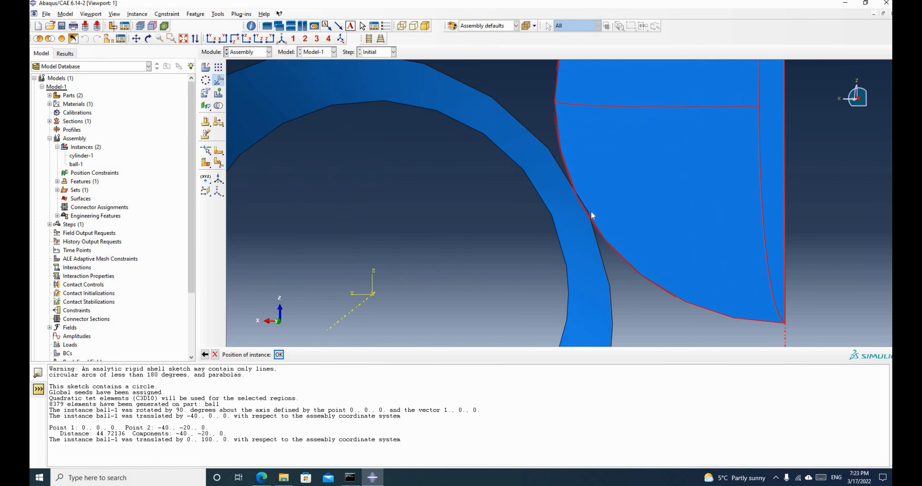
scroll(593, 201, down, 8)
key(ctrl+alt)
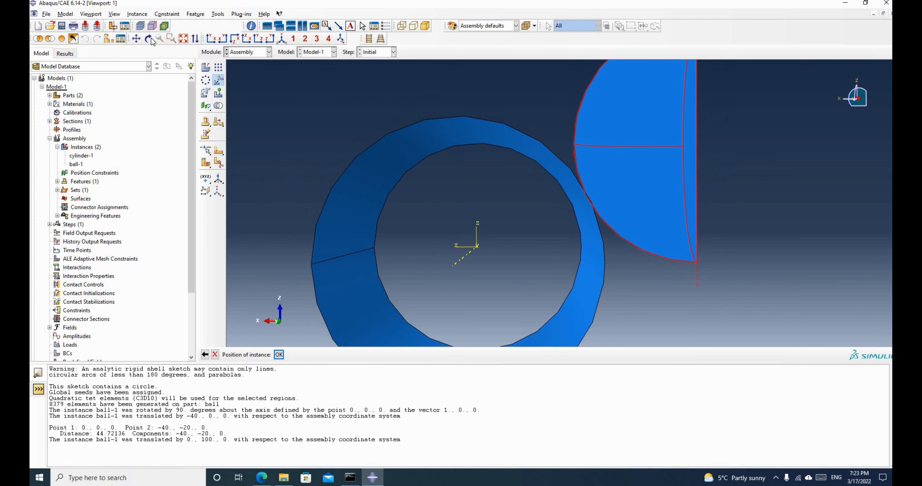
ctrl+alt+drag(588, 225, 574, 198)
scroll(577, 179, up, 3)
scroll(578, 178, down, 7)
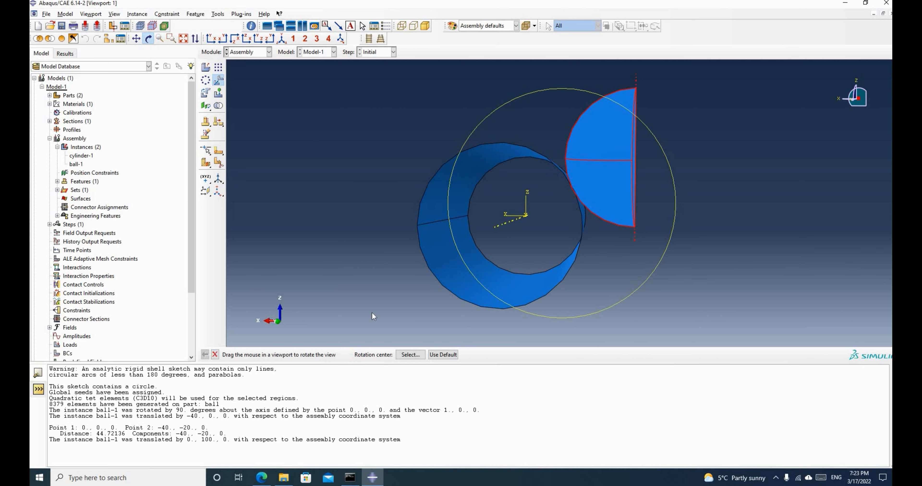
key(Escape)
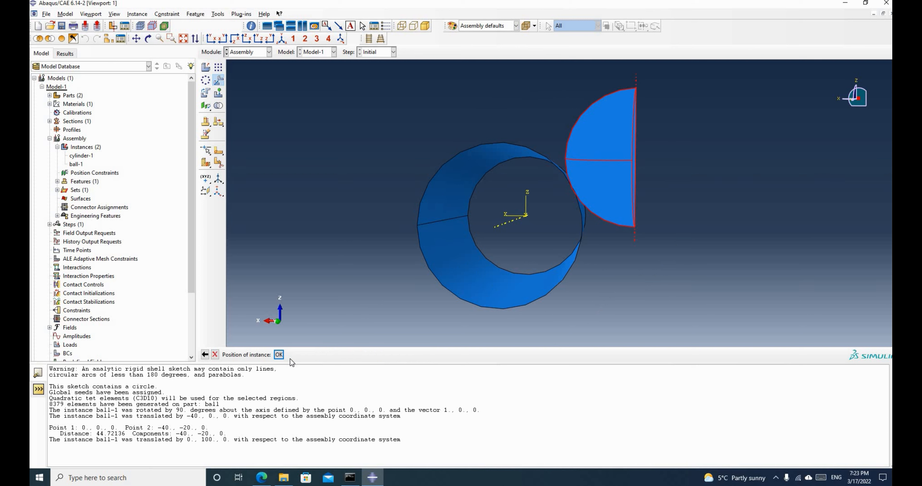
Return to the translation vector, set its end point to 0,0,25 and apply the ball's new position.
click(205, 355)
click(391, 355)
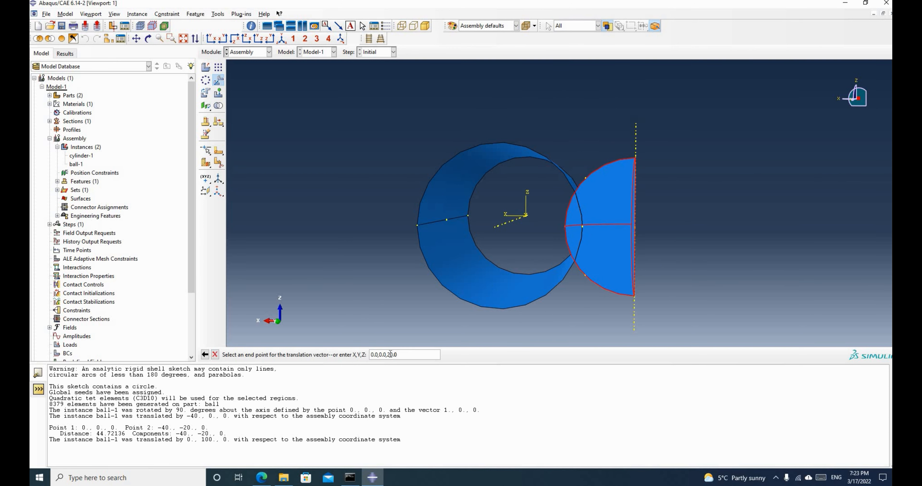
drag(393, 355, 391, 355)
text(5)
key(Return)
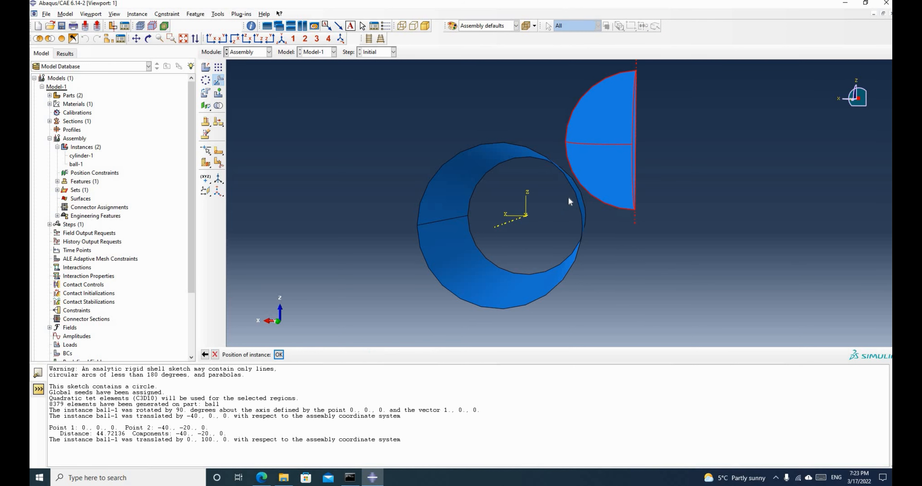
scroll(580, 177, down, 2)
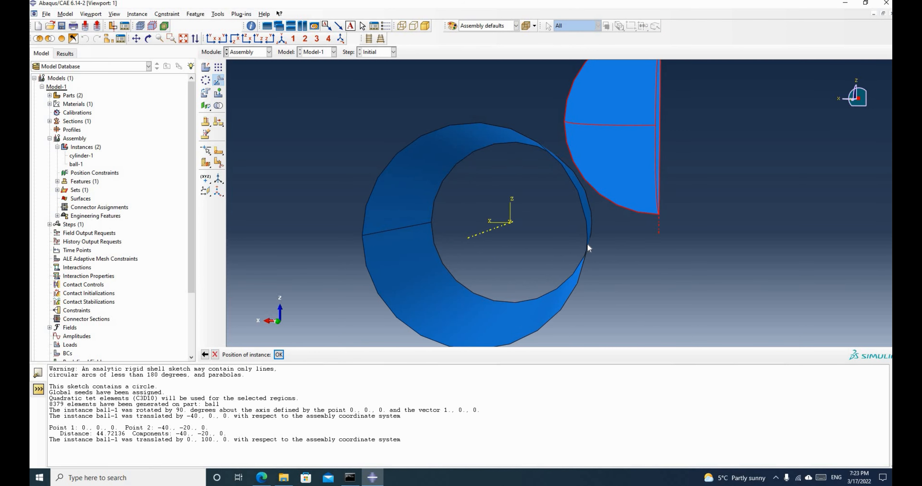
scroll(587, 244, up, 2)
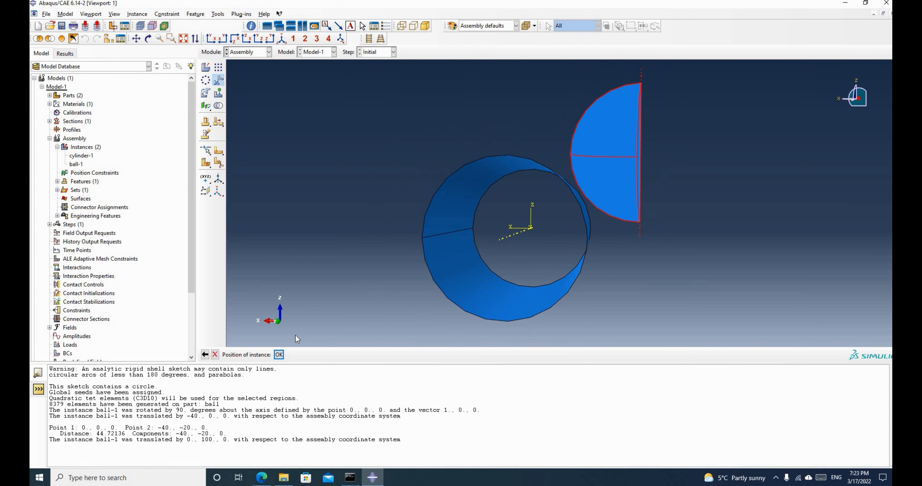
click(280, 355)
scroll(479, 222, up, 1)
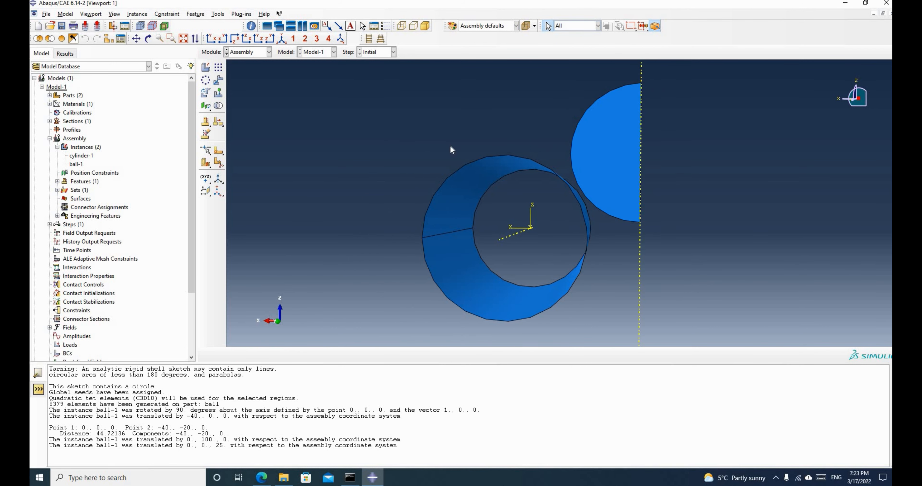
Check the ball's placement beside the cylinder and switch to the Interaction module.
click(147, 38)
drag(518, 199, 587, 246)
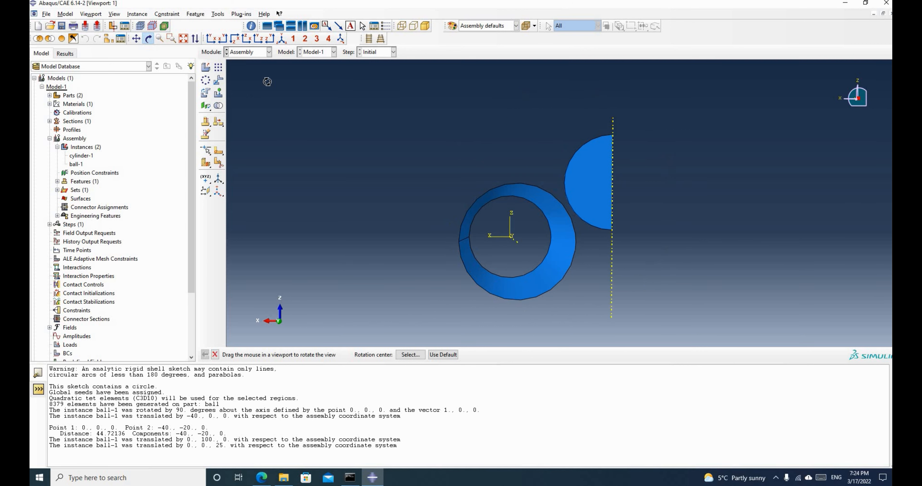
click(258, 52)
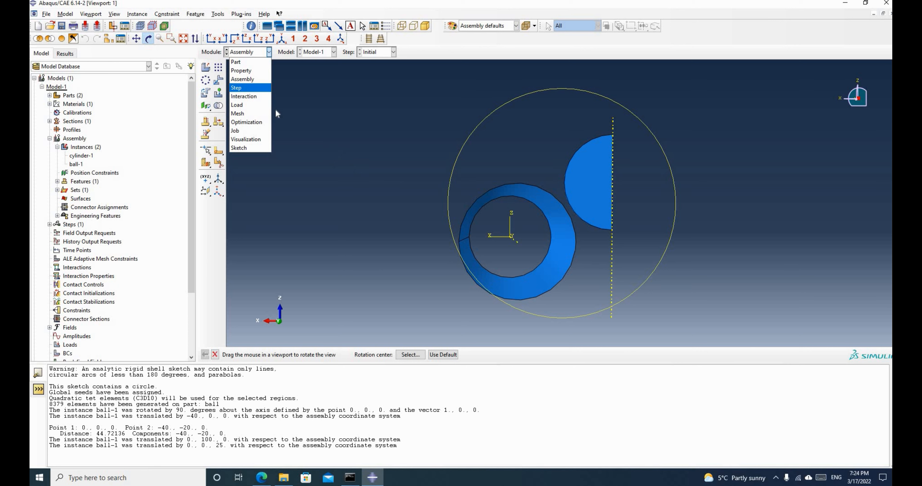
click(264, 54)
click(264, 57)
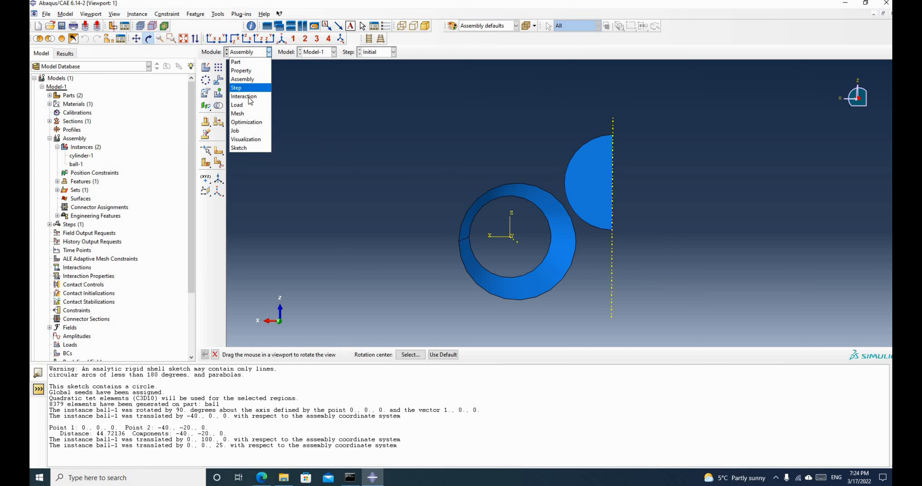
click(249, 96)
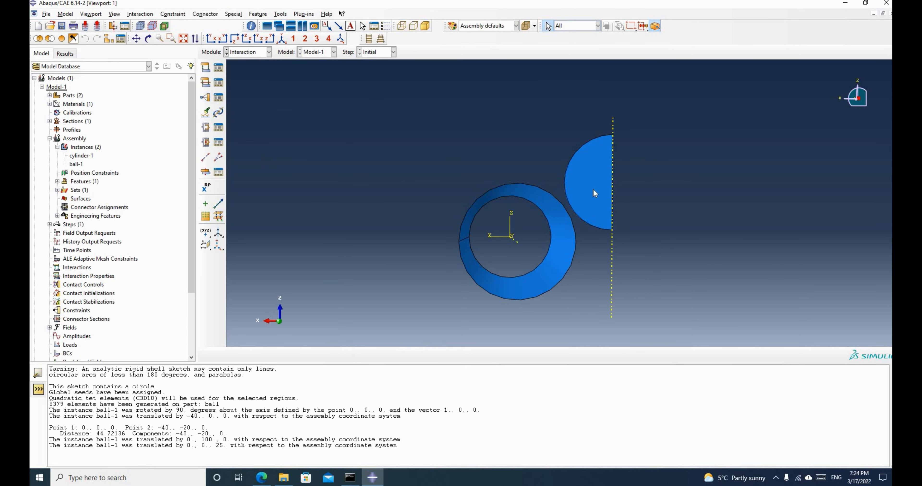
Create an interaction property of type Contact named IntProp-1.
scroll(593, 189, up, 2)
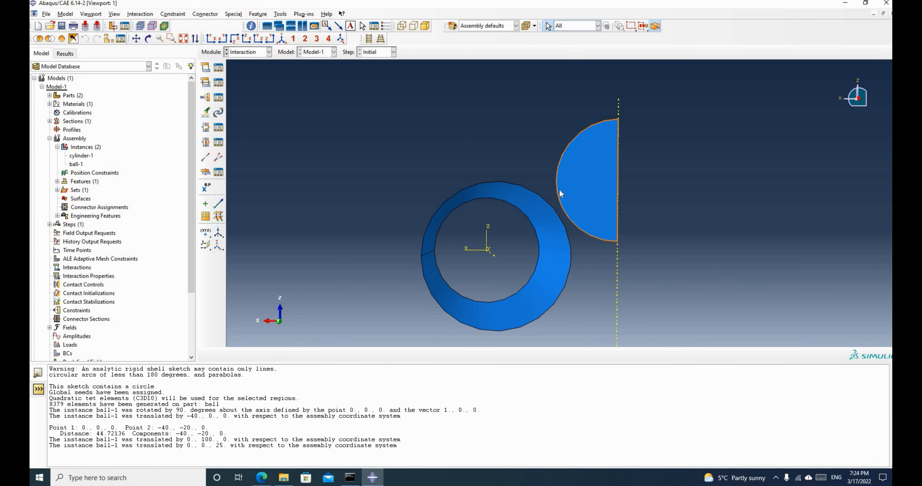
scroll(559, 190, down, 2)
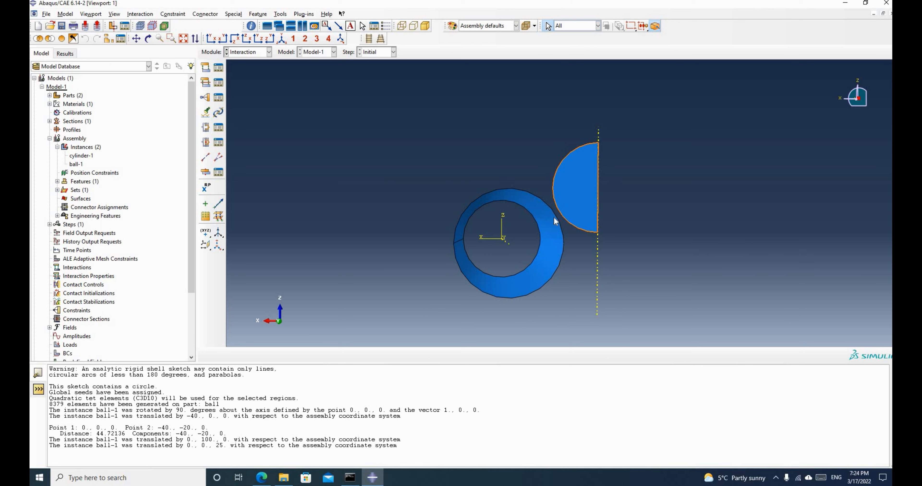
scroll(554, 217, down, 2)
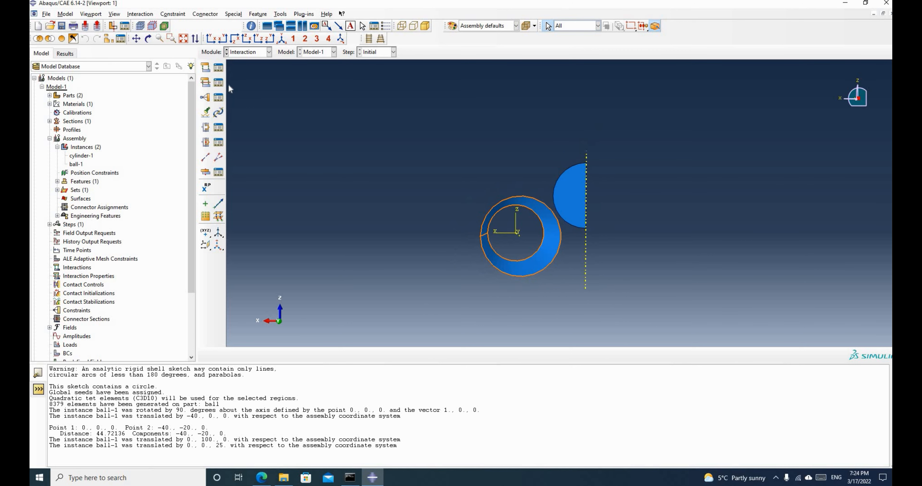
click(206, 84)
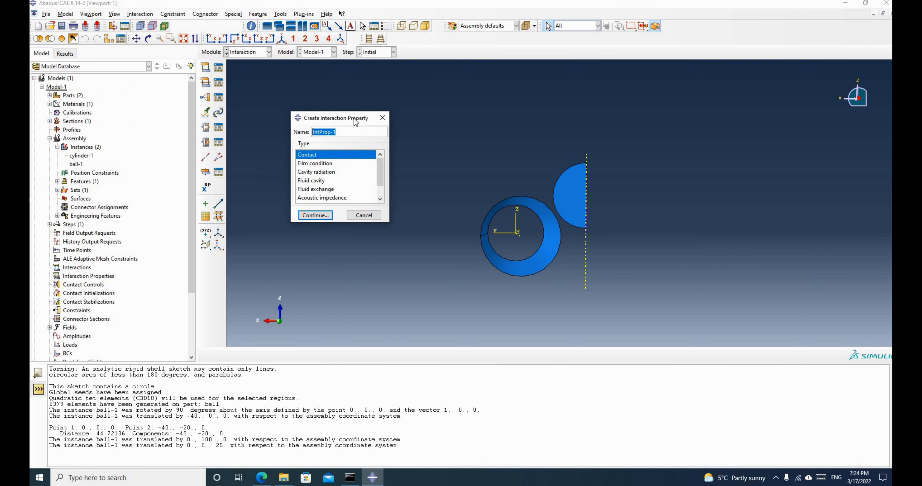
click(351, 132)
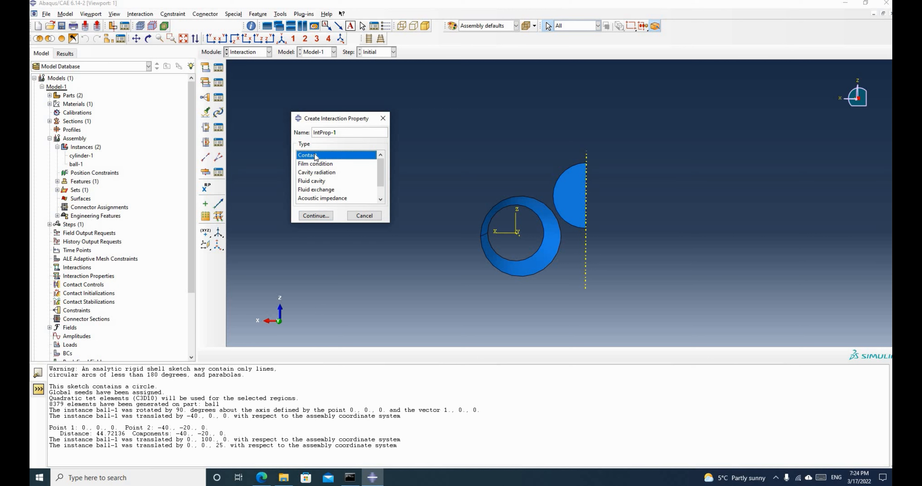
click(319, 219)
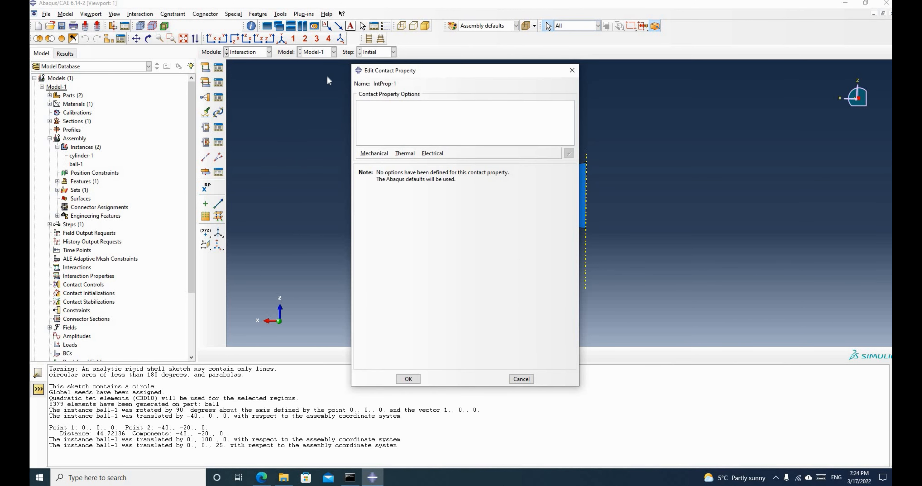
drag(323, 81, 316, 80)
Add mechanical tangential behavior to the contact property with the Penalty friction formulation and a friction coefficient of 0.01.
click(266, 163)
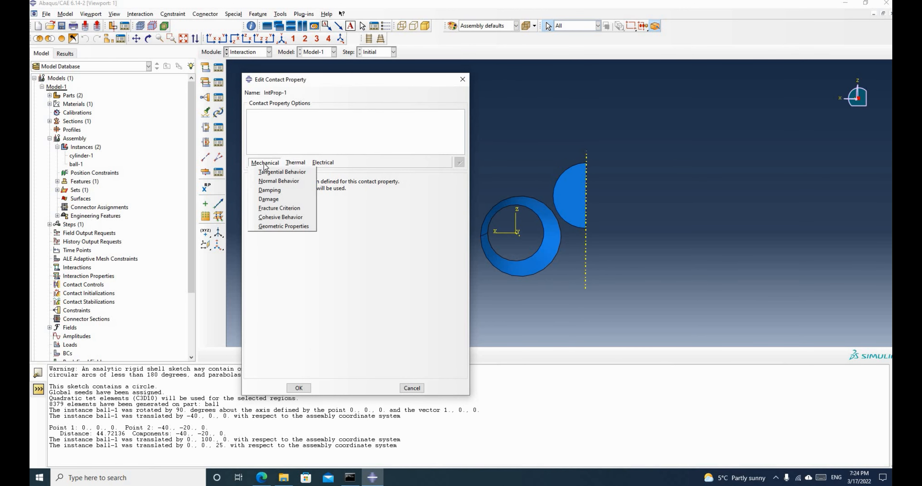
click(282, 172)
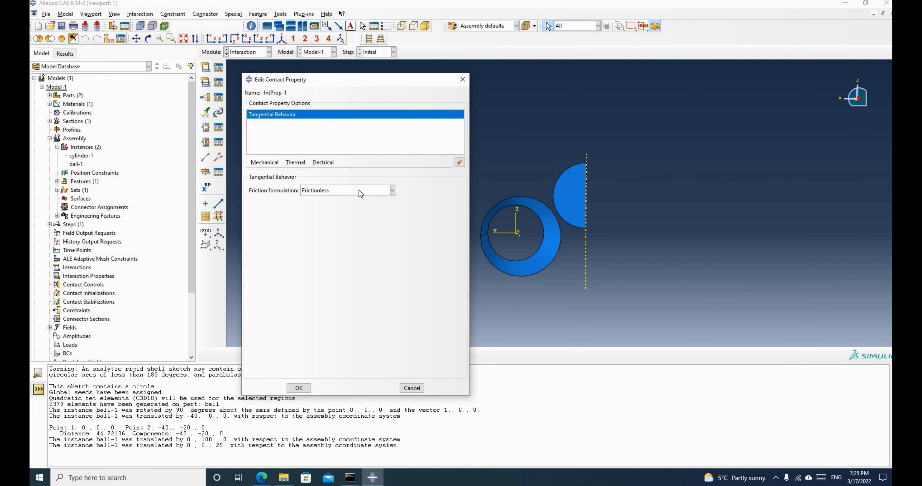
click(361, 191)
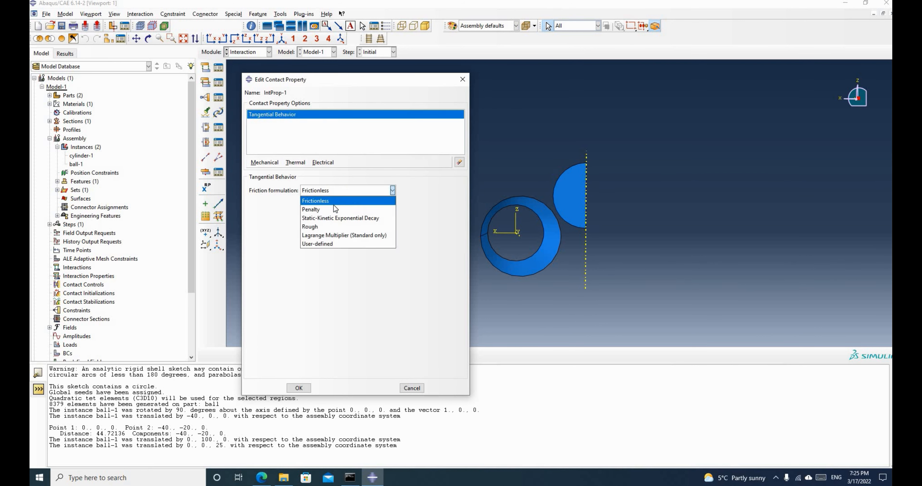
click(317, 211)
click(264, 286)
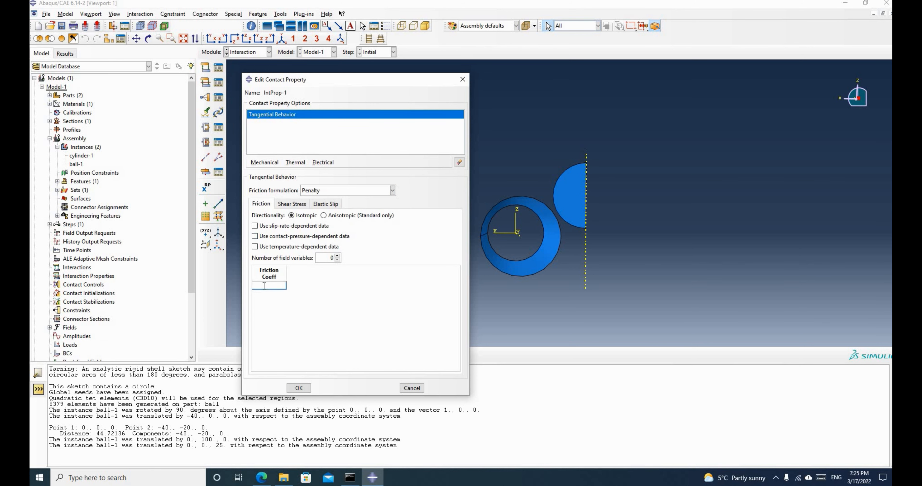
text(0.01)
Add mechanical normal behavior to the IntProp-1 contact property.
click(265, 163)
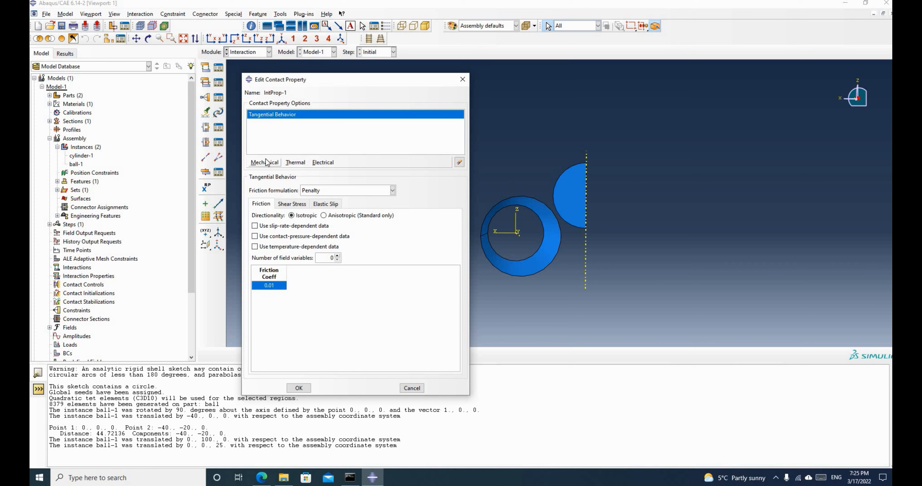
click(271, 181)
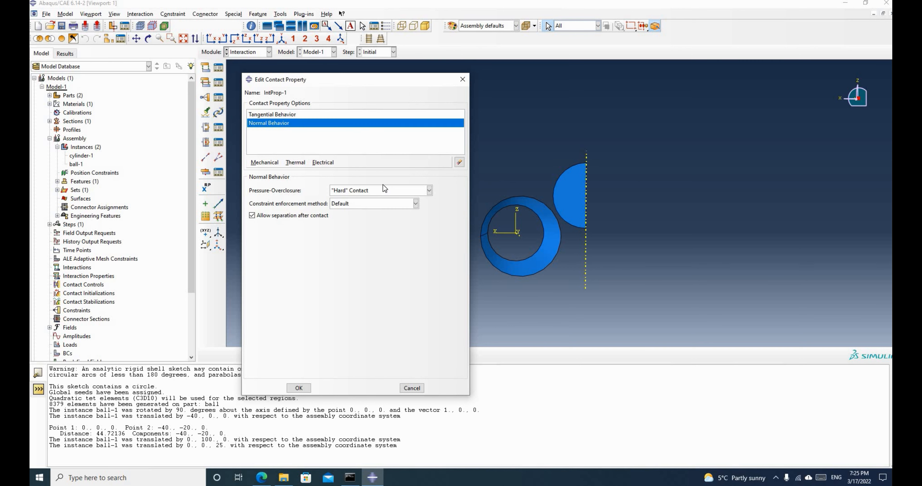
Try the Exponential, Linear and Tabular pressure-overclosure options for the normal behavior.
click(402, 191)
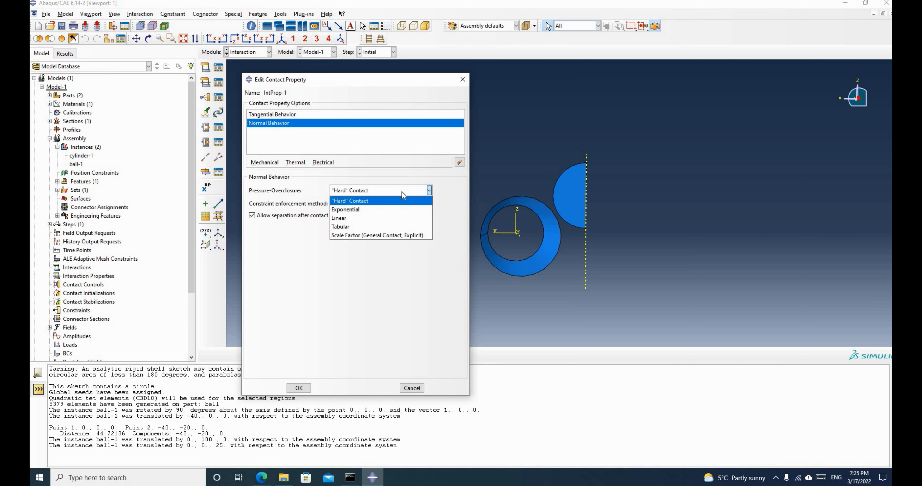
click(351, 213)
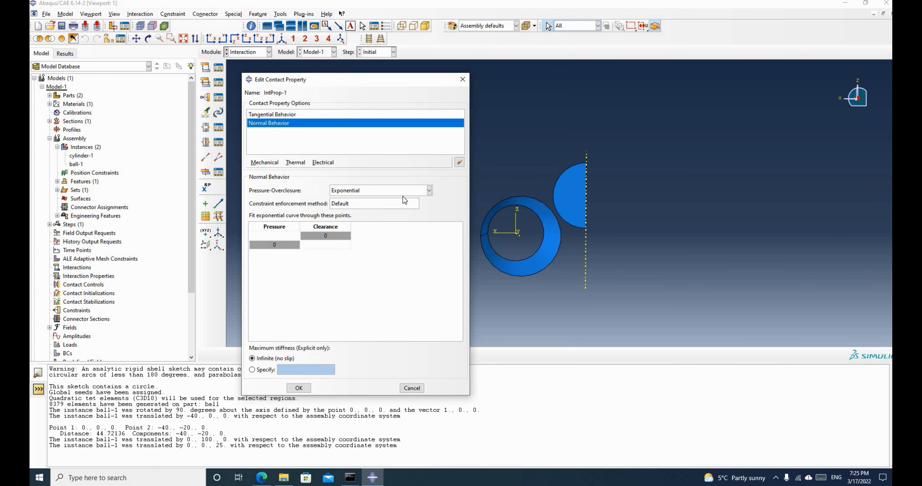
click(429, 190)
click(351, 219)
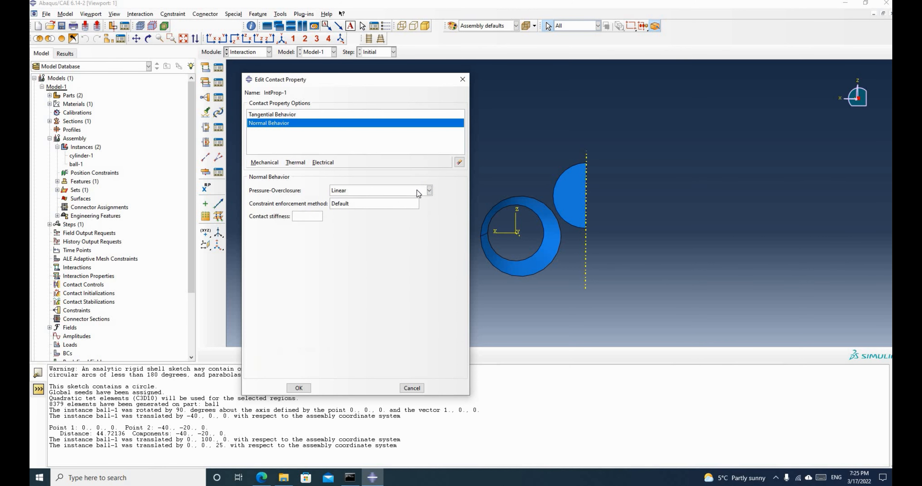
click(429, 191)
click(350, 228)
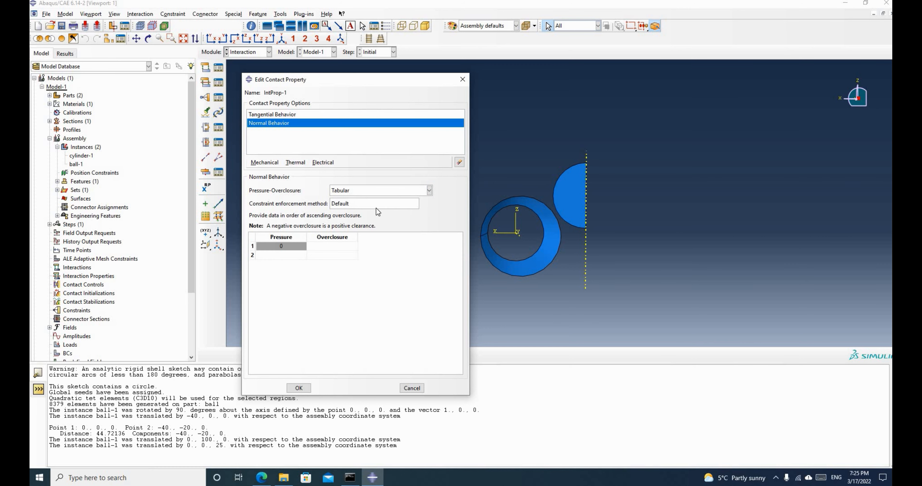
Set the normal behavior's pressure-overclosure to "Hard" Contact and finish the contact property.
click(397, 193)
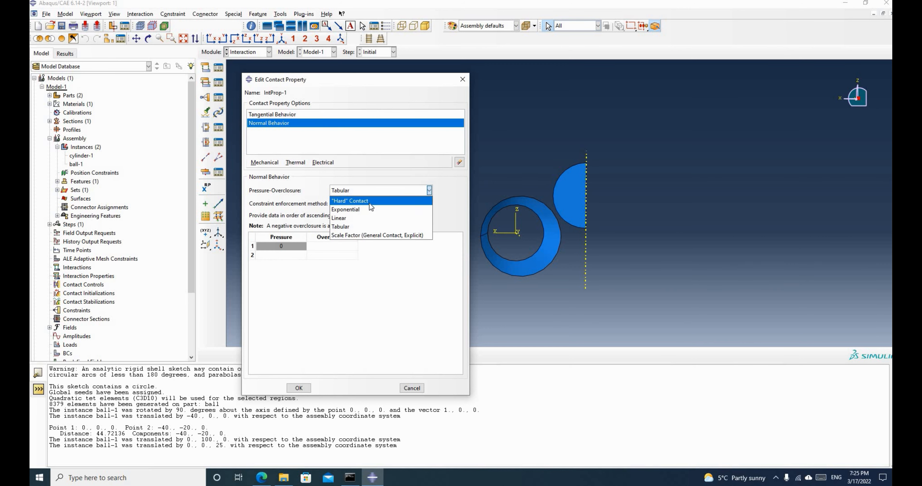
click(371, 203)
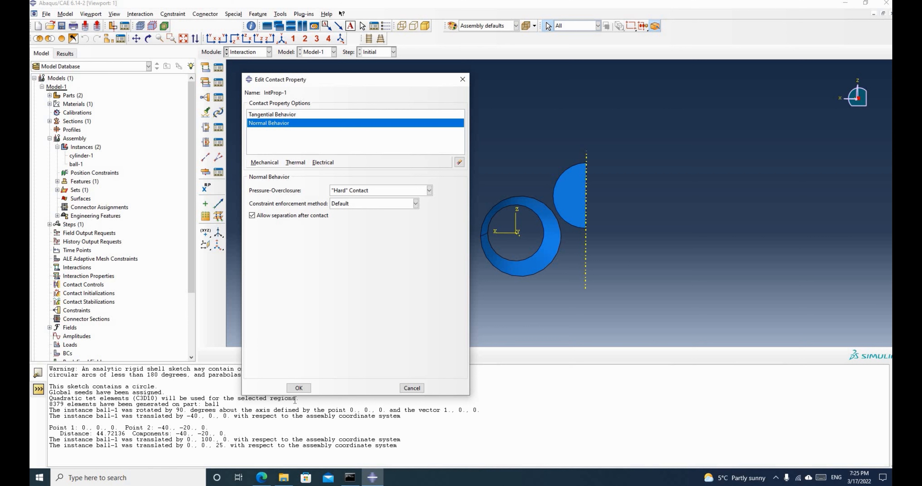
click(299, 389)
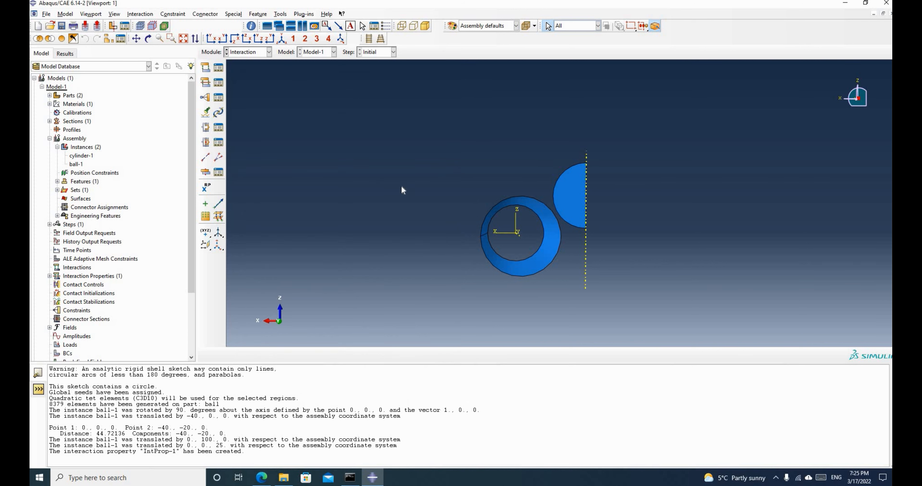
Expand the model's interaction properties and select IntProp-1.
scroll(401, 189, down, 1)
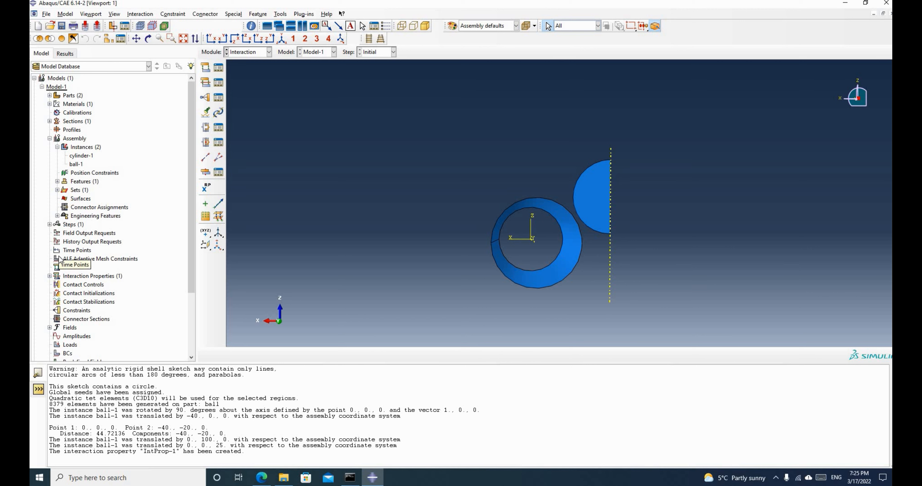
scroll(62, 252, down, 1)
click(50, 250)
click(73, 259)
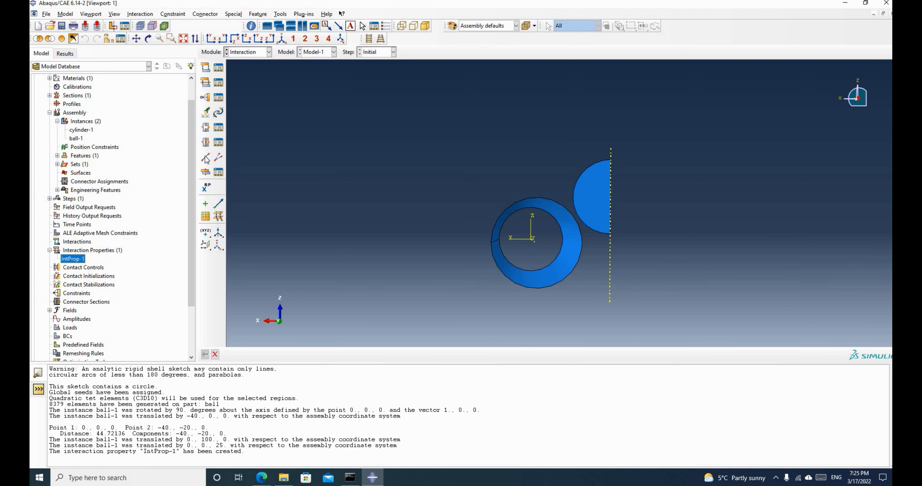
click(206, 71)
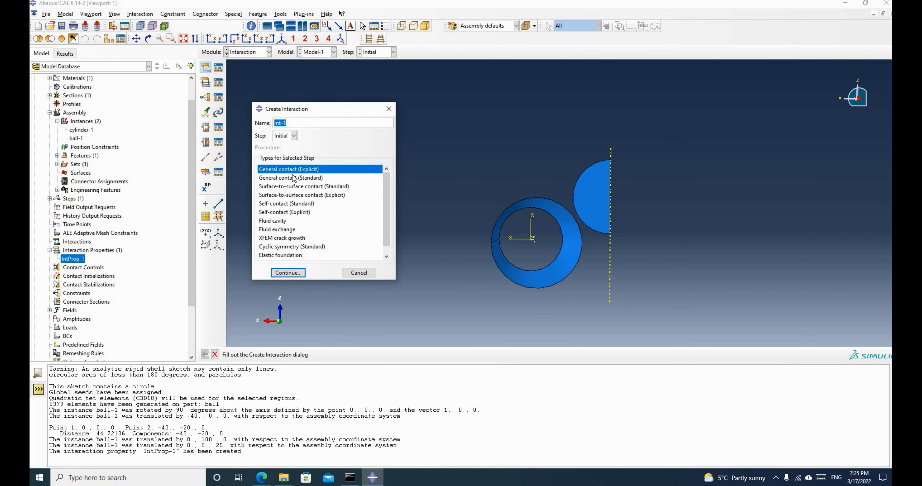
click(294, 137)
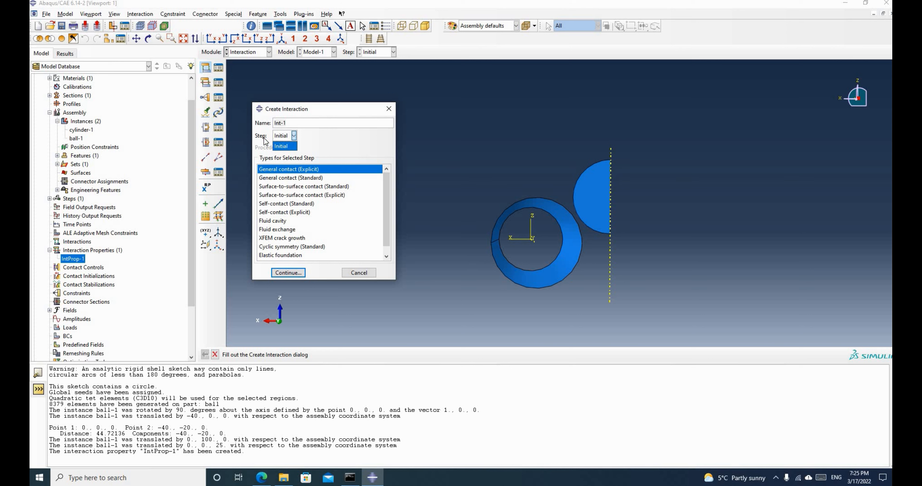
click(286, 145)
click(294, 135)
click(293, 138)
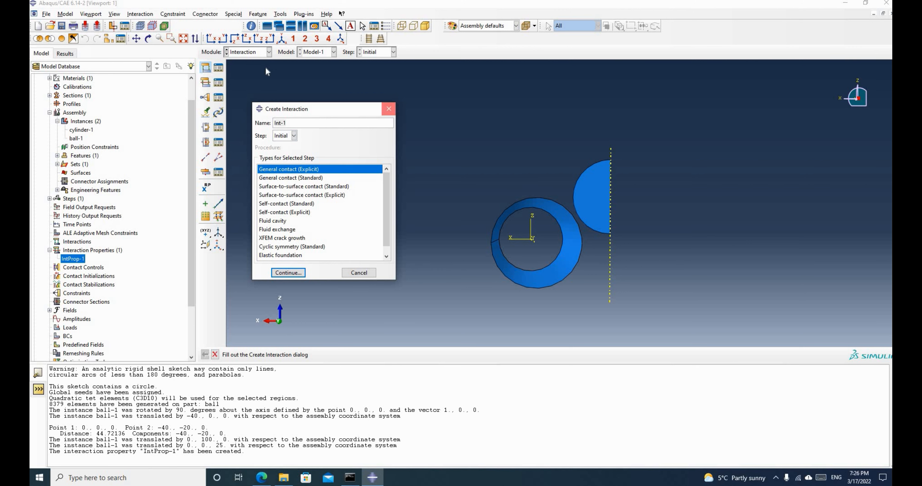
click(388, 109)
Switch to the Step module and start a Static, General step named InitialContact after the Initial step.
click(264, 51)
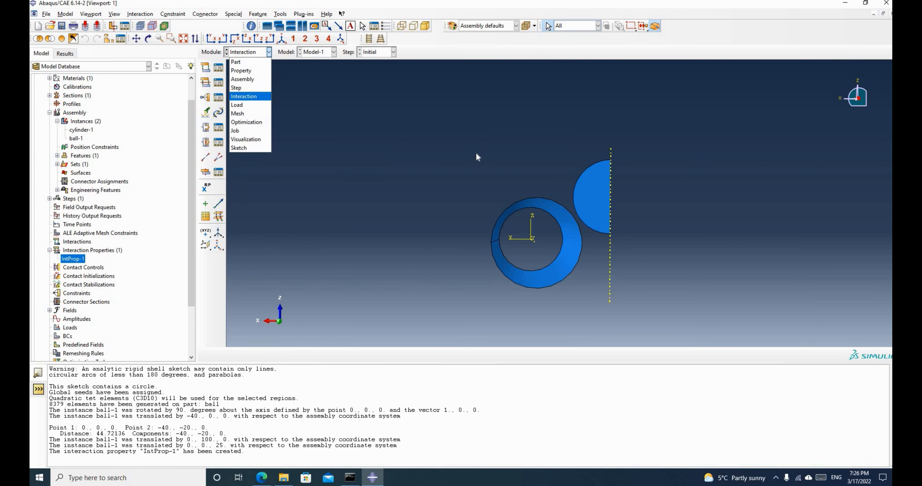
click(246, 92)
click(205, 67)
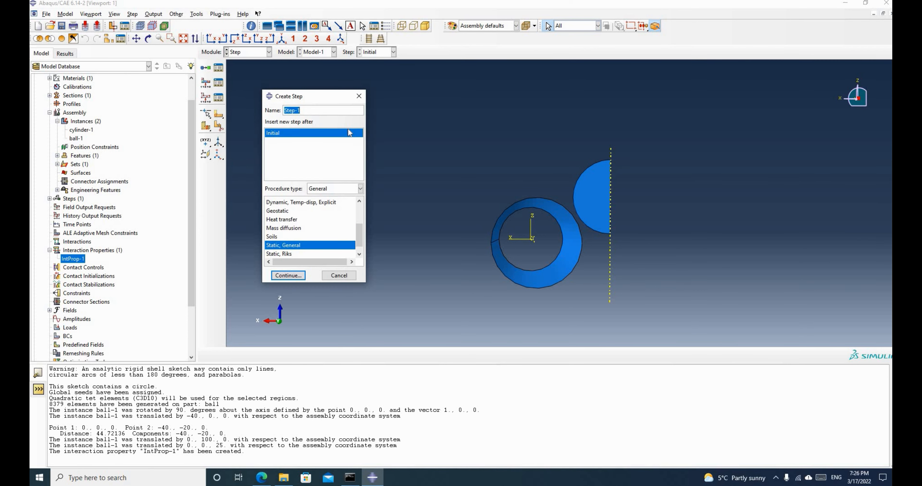
text(InitialC)
text(act)
click(290, 276)
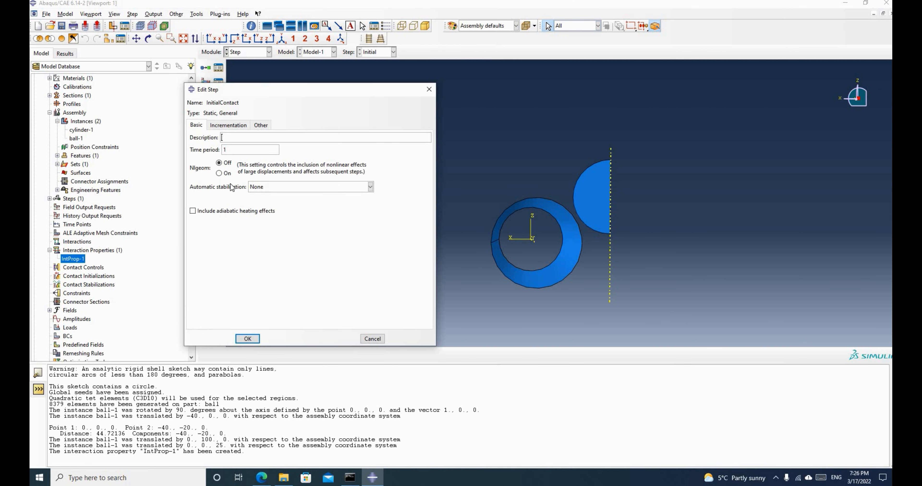
Turn on Nlgeom for the InitialContact step, raise its maximum number of increments, lower the minimum increment size and create the step.
click(220, 173)
click(228, 126)
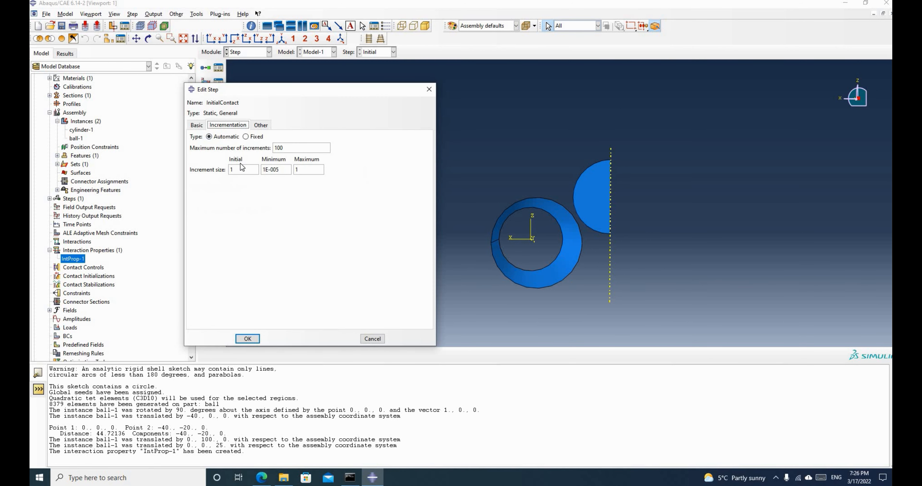
key(Tab)
click(282, 148)
text(00000)
drag(276, 168, 279, 169)
text(8)
drag(291, 148, 253, 149)
click(248, 338)
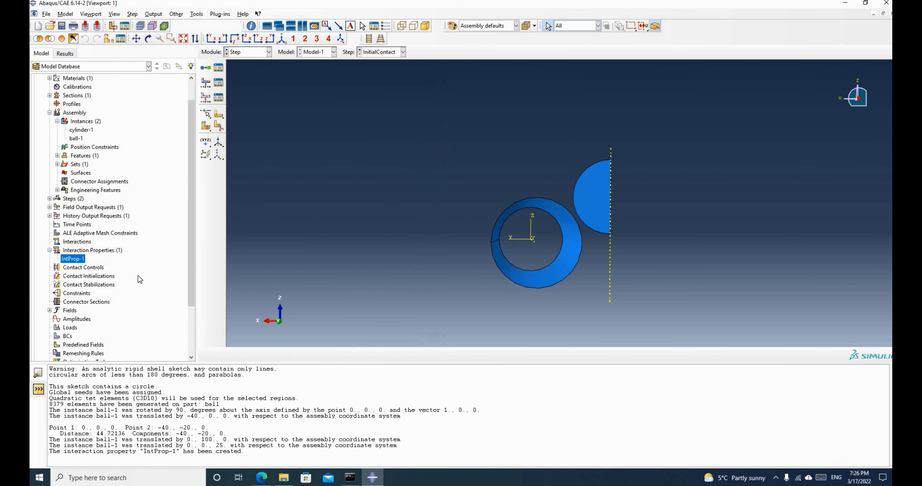
Return to the Interaction module with the InitialContact step active.
scroll(166, 222, up, 3)
click(269, 52)
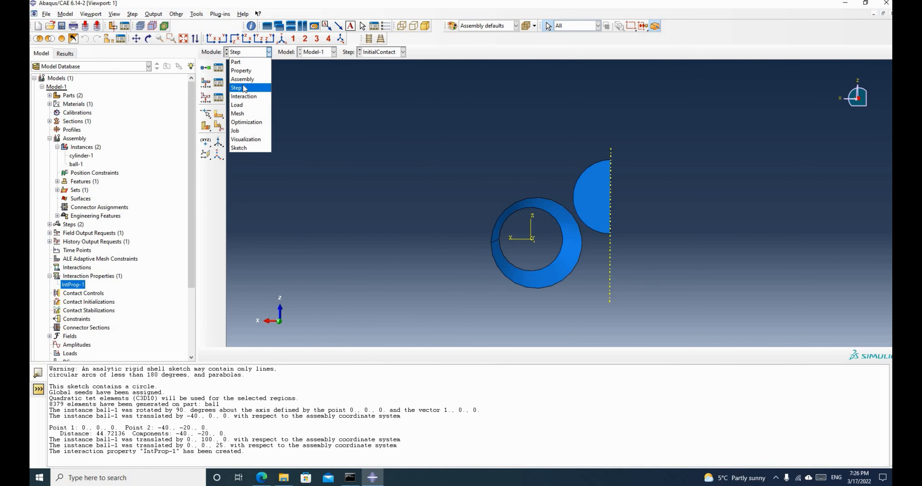
click(244, 97)
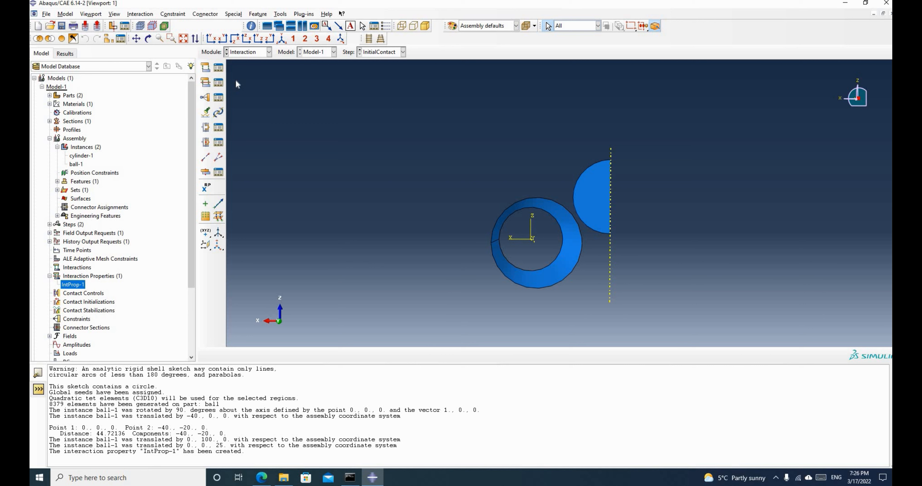
Start a Surface-to-surface contact (Standard) interaction named Int-1 in the InitialContact step.
click(208, 69)
click(312, 137)
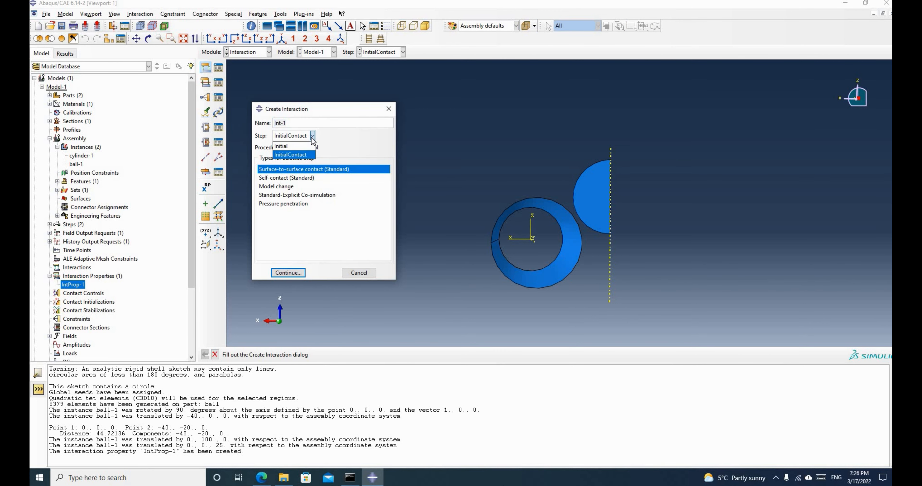
click(296, 156)
click(307, 170)
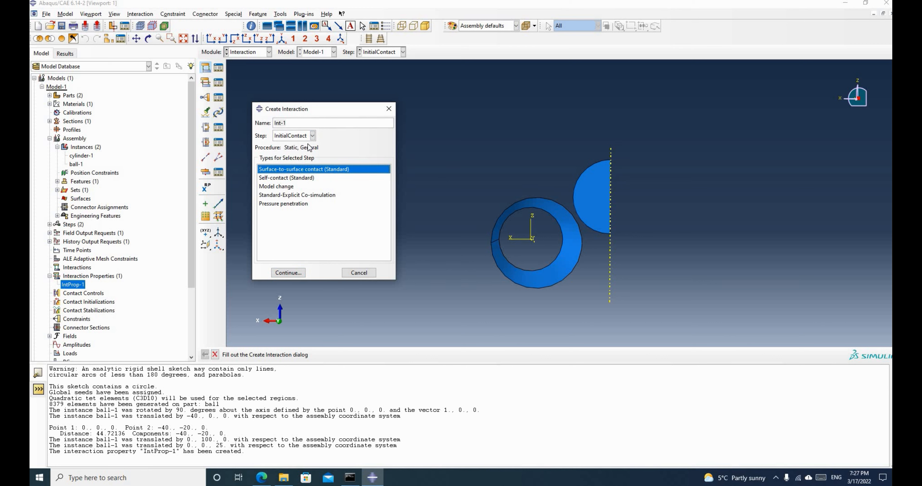
click(288, 273)
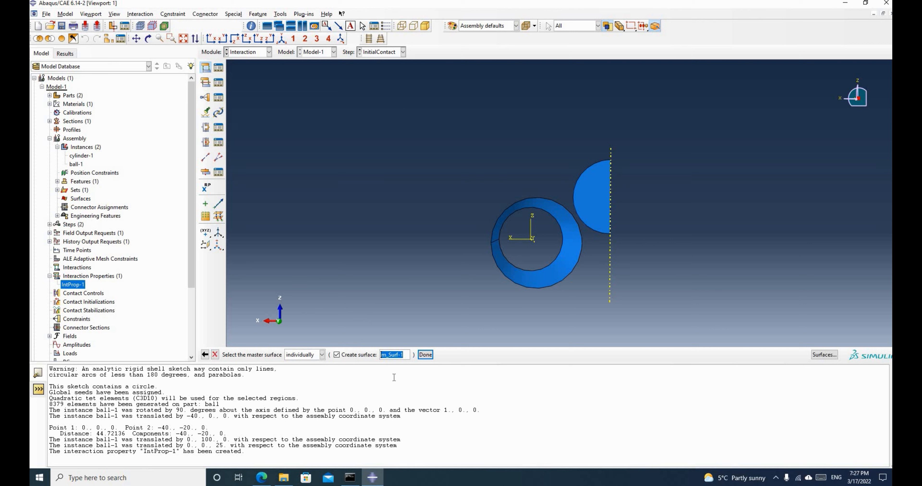
Define the cylinder's shell as the master surface m_Surf-1, using its brown outer side for contact.
click(828, 358)
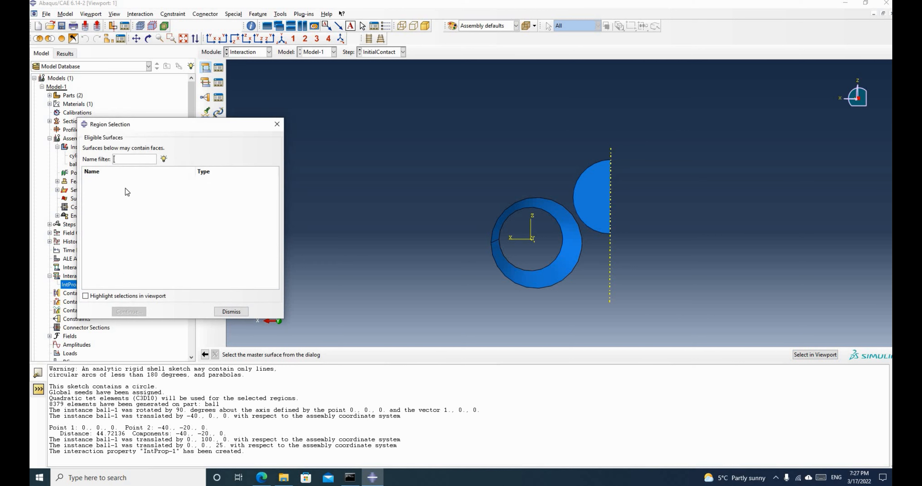
click(276, 124)
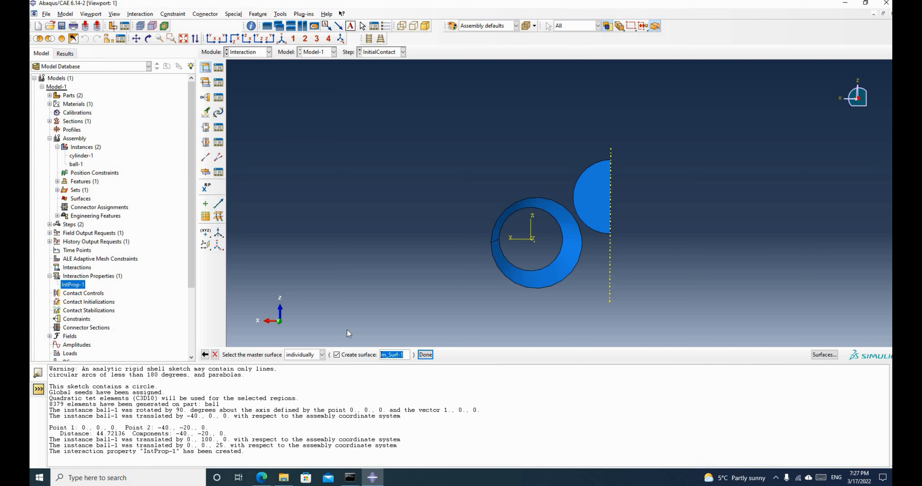
scroll(595, 233, down, 1)
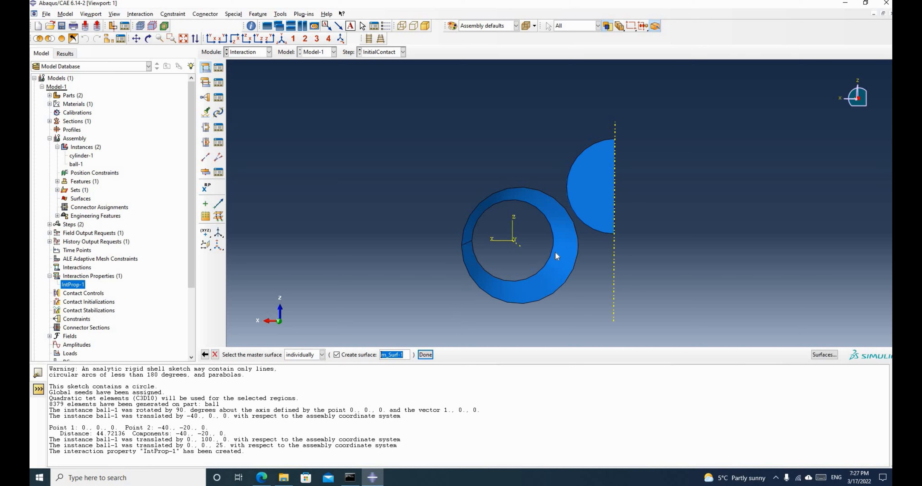
click(570, 270)
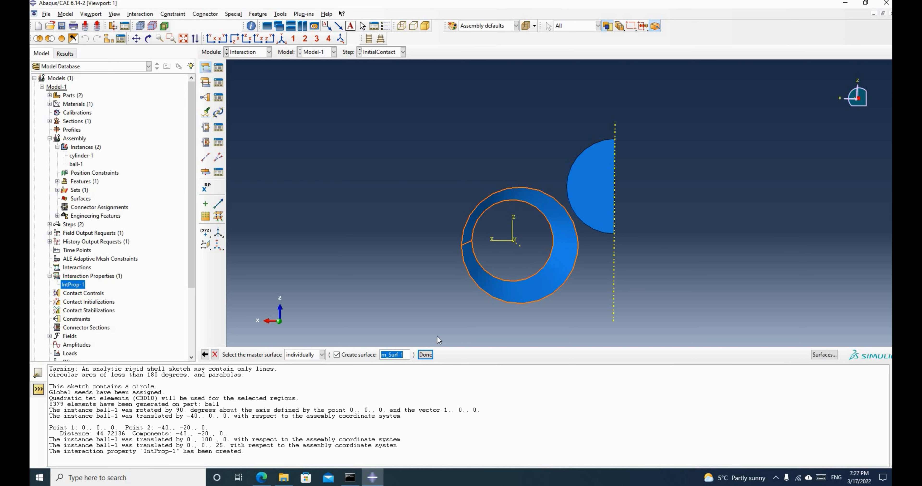
click(424, 355)
click(148, 39)
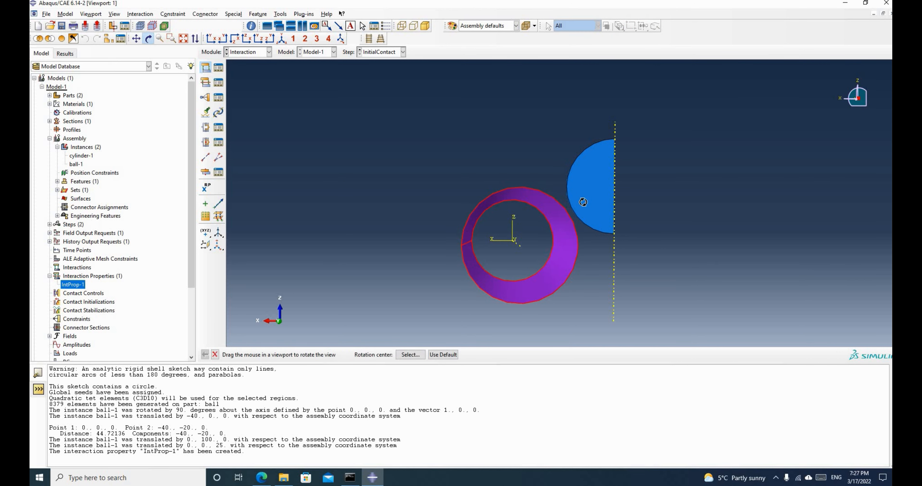
drag(539, 222, 522, 294)
drag(515, 246, 452, 321)
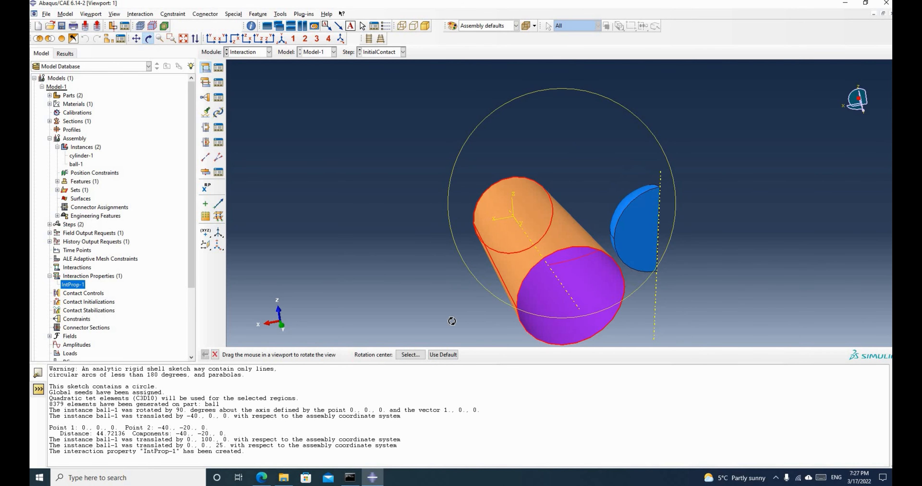
middle_click(374, 271)
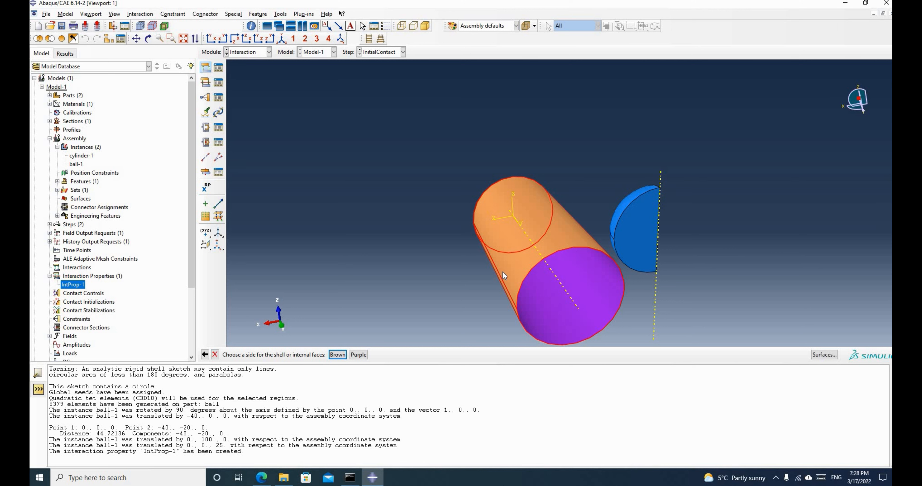
click(341, 357)
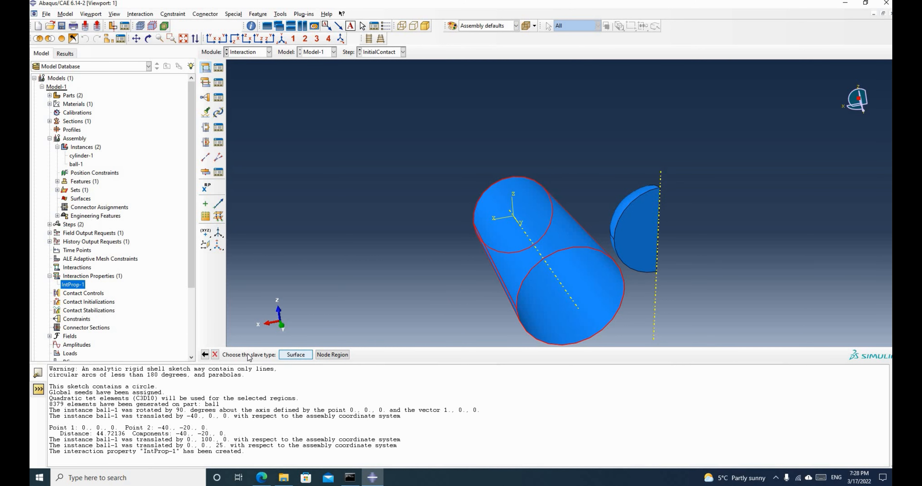
Set the slave type to Surface and define the ball's curved outer face as slave surface s_Surf-1.
click(296, 355)
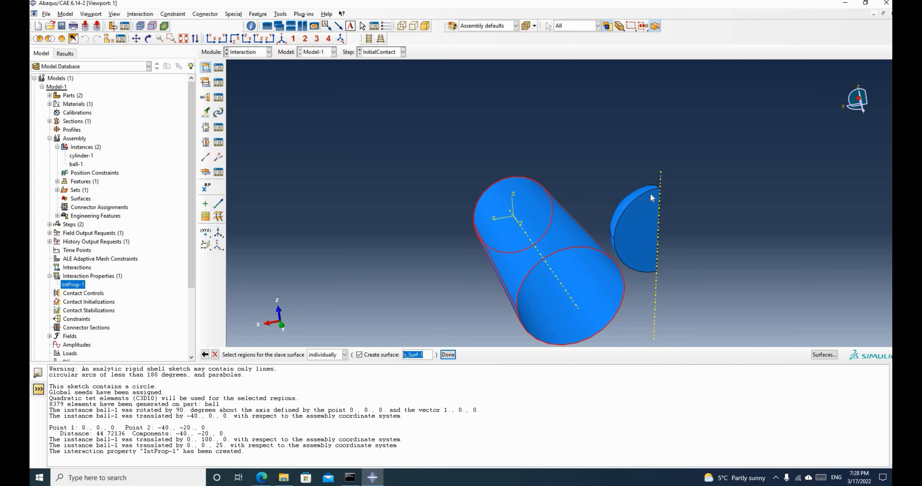
scroll(646, 195, down, 3)
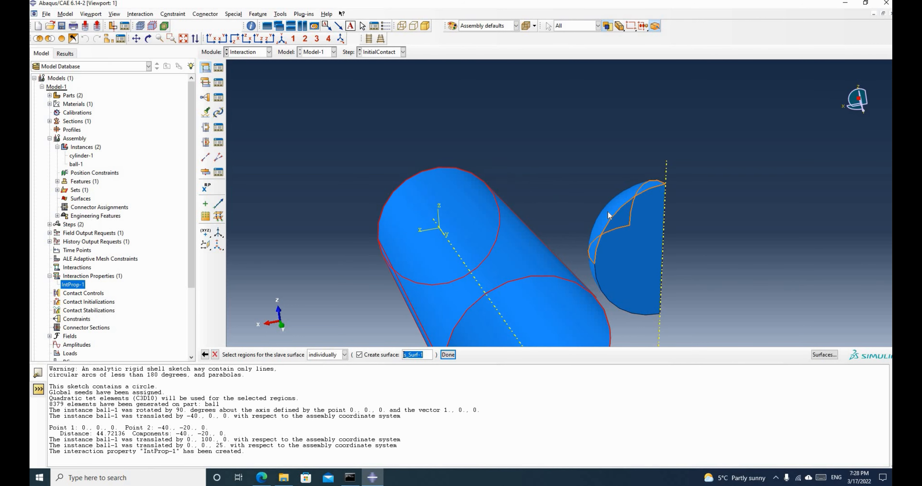
click(609, 214)
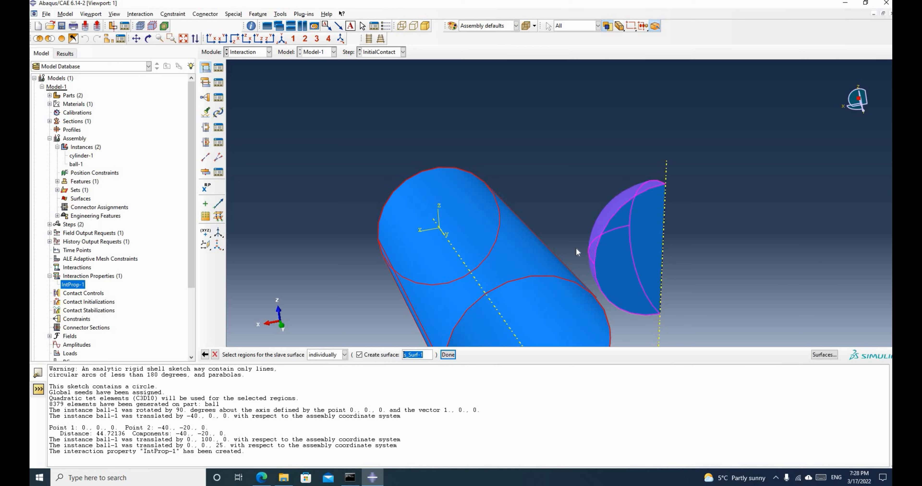
click(447, 356)
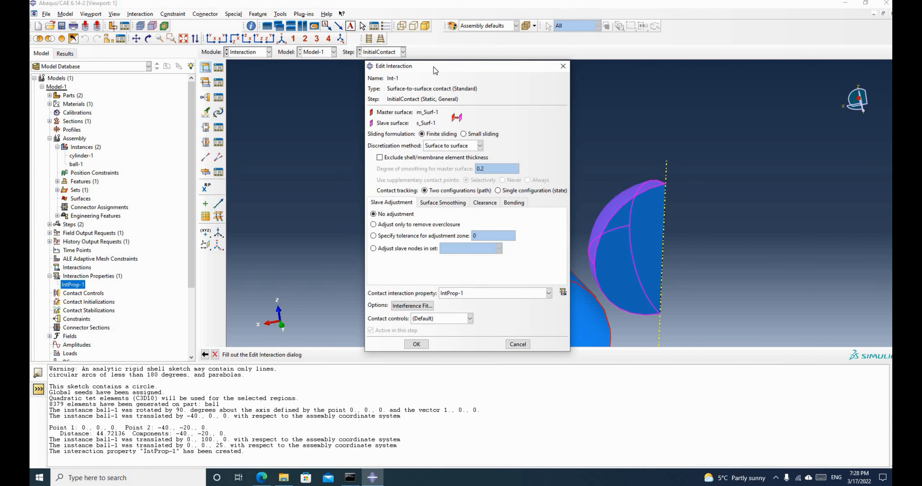
Examine the available discretization methods and the shell/membrane thickness exclusion option of the contact interaction.
drag(435, 70, 413, 81)
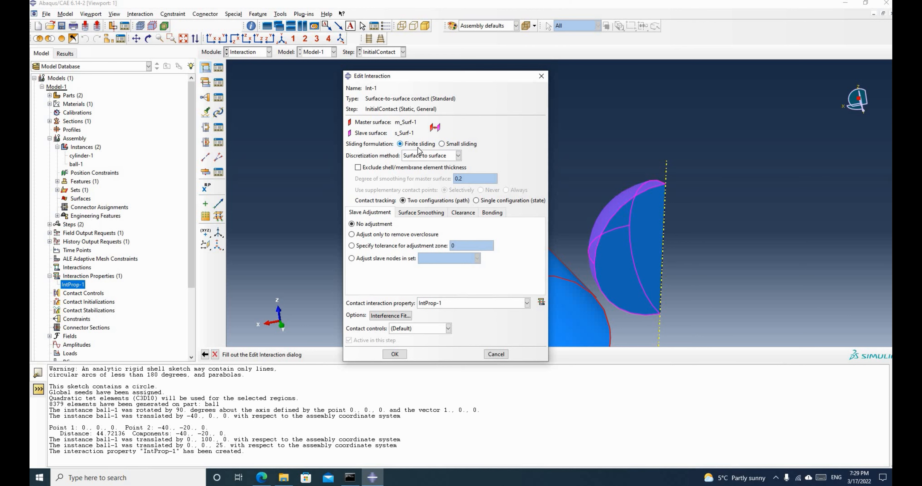
click(458, 157)
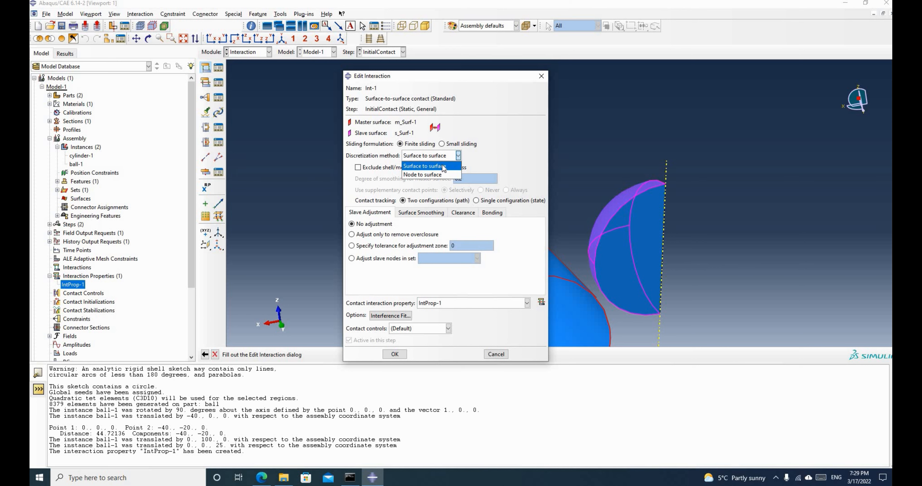
click(525, 151)
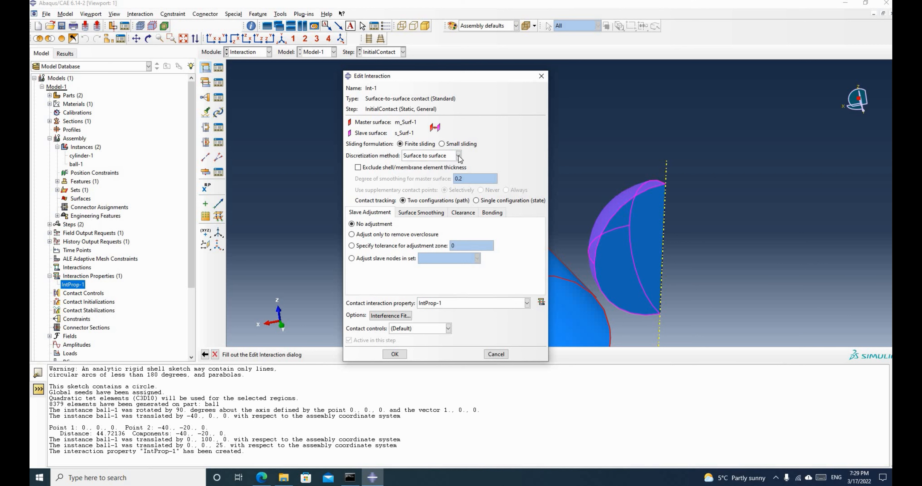
click(458, 155)
click(458, 156)
click(458, 156)
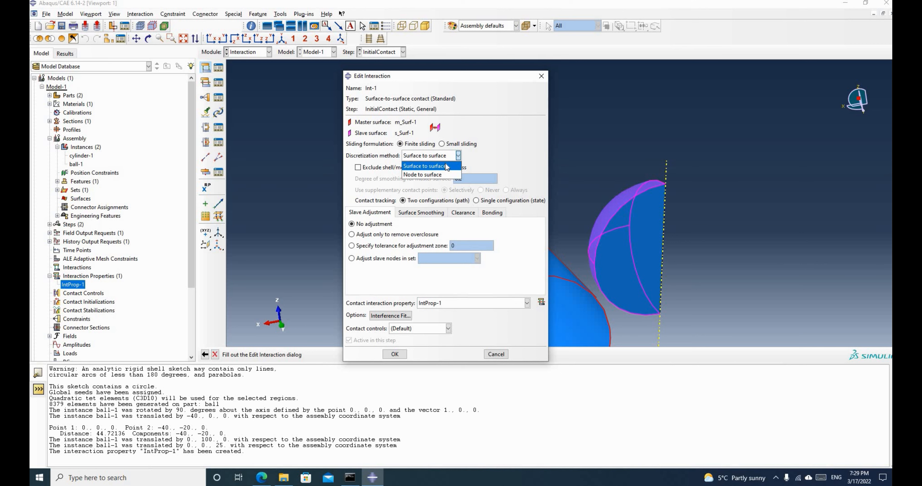
click(499, 148)
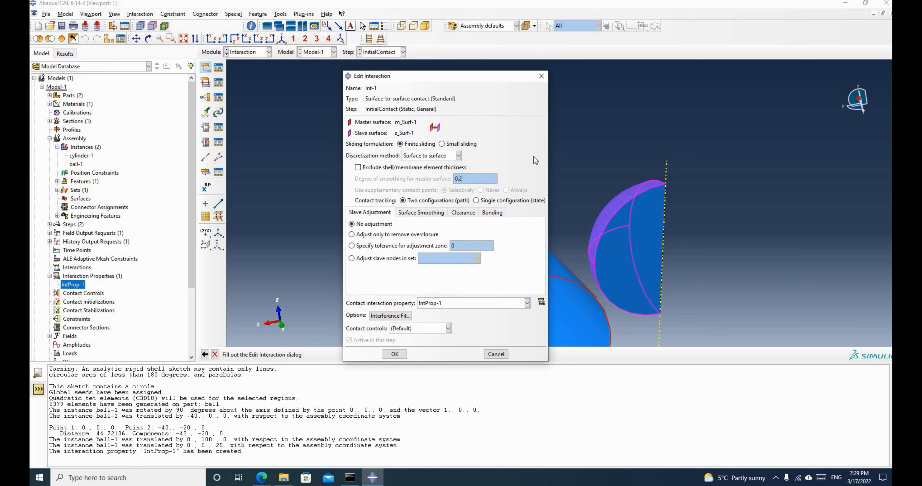
click(458, 156)
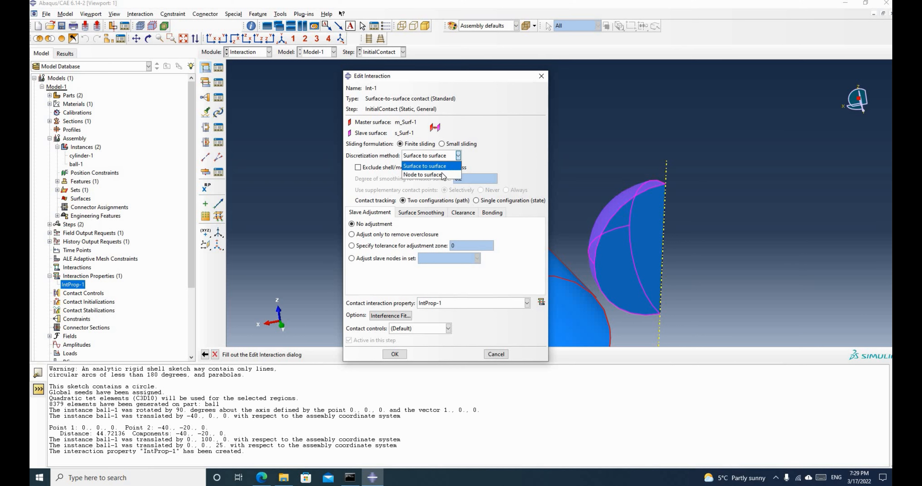
click(452, 163)
click(452, 156)
click(426, 175)
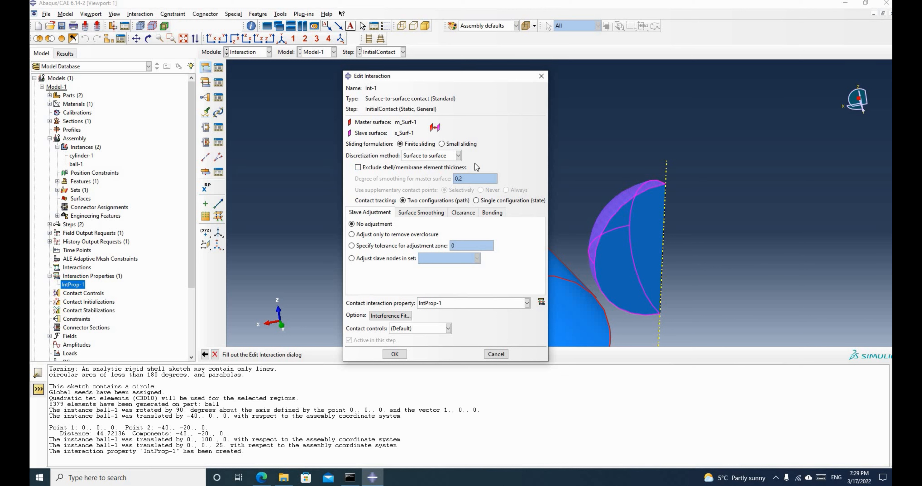
click(358, 167)
drag(462, 76, 385, 60)
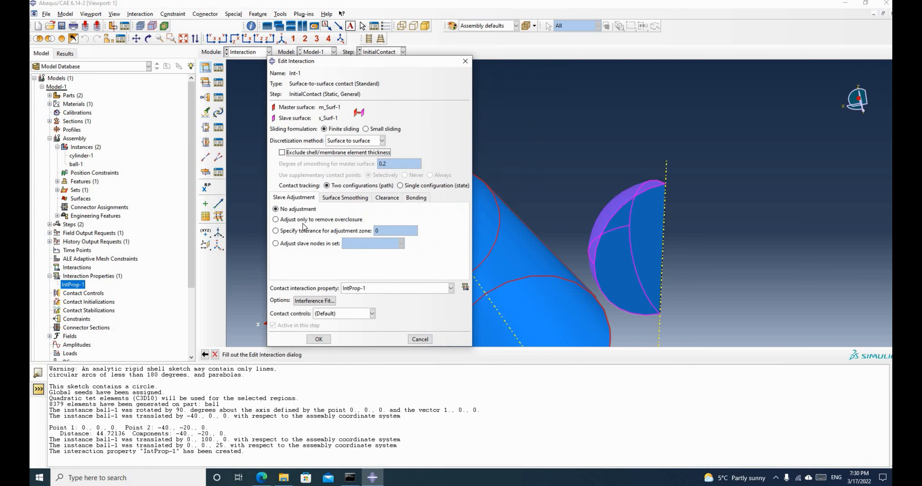
Review the interaction's slave adjustment, surface smoothing, clearance and bonding settings.
click(342, 200)
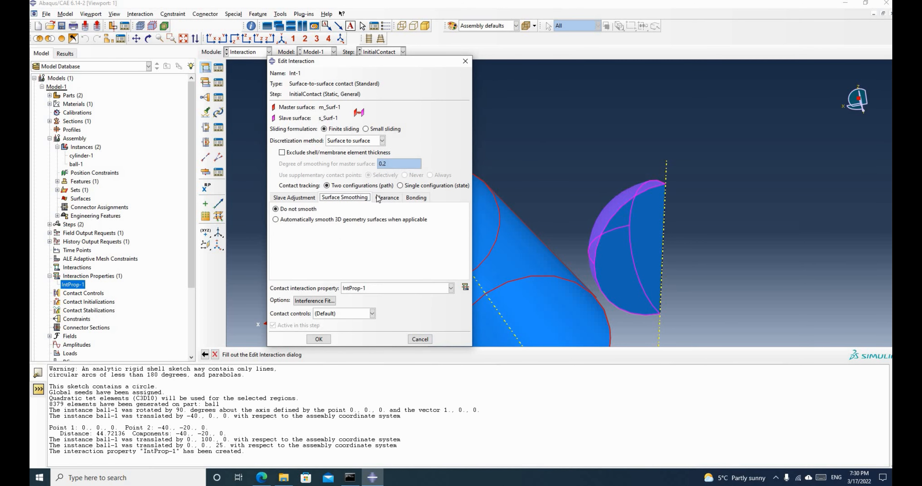
click(393, 201)
click(411, 199)
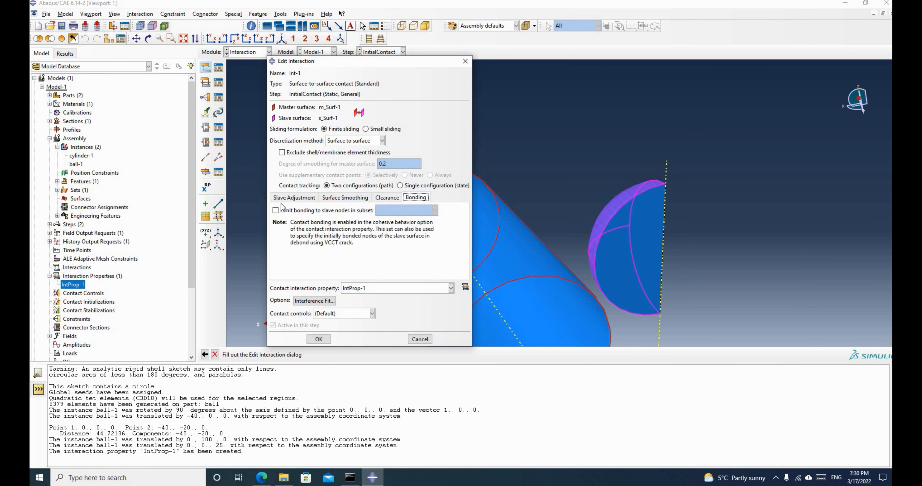
click(281, 199)
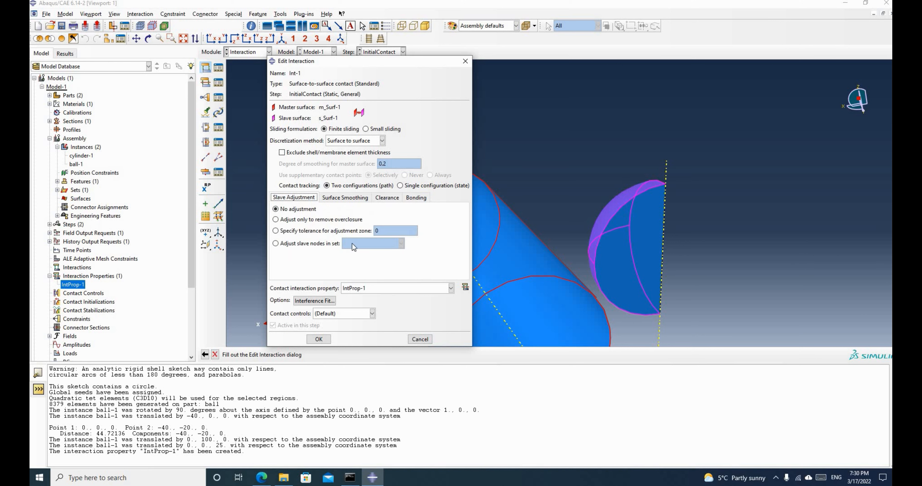
click(345, 200)
click(387, 200)
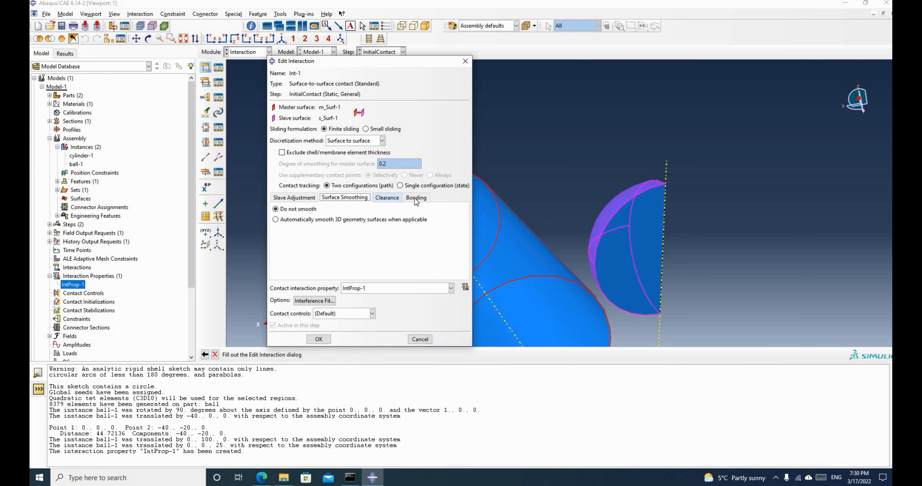
click(416, 198)
click(297, 197)
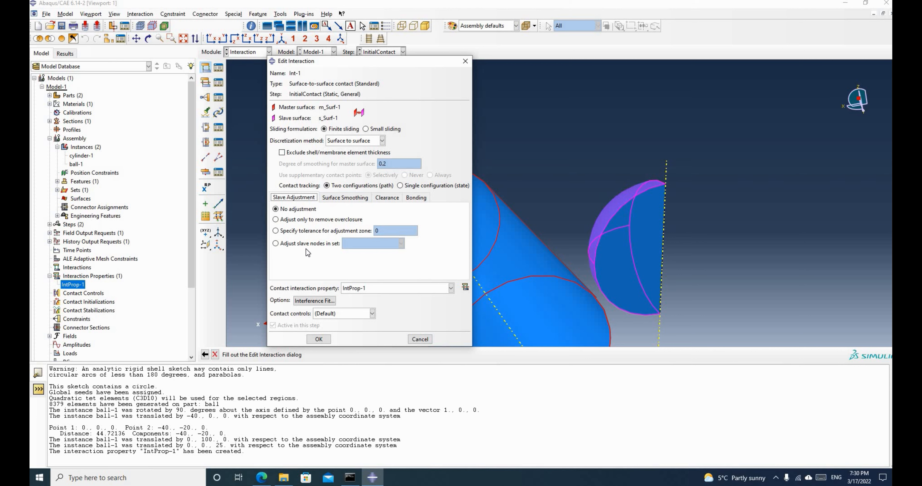
Assign IntProp-1 as the contact interaction property and finish creating the interaction.
click(436, 289)
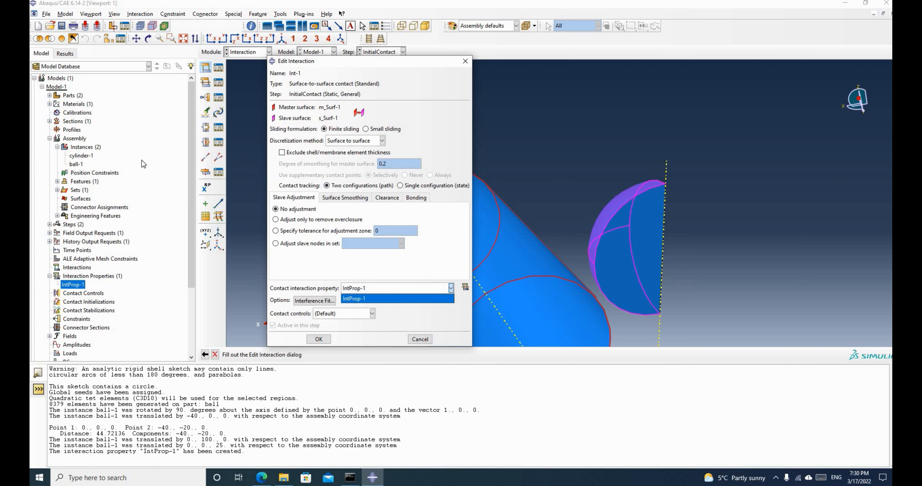
click(390, 298)
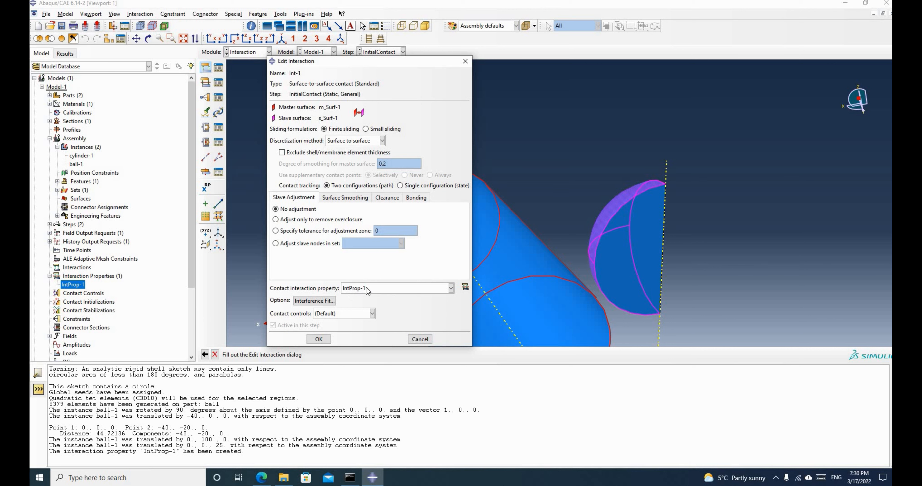
click(318, 339)
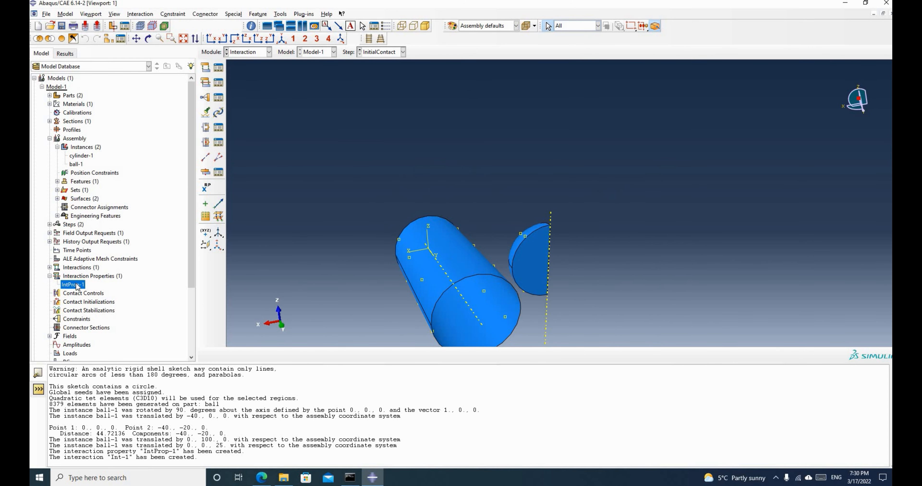
Highlight interaction Int-1 from the model tree and inspect its cylinder and ball contact surfaces from another angle.
scroll(77, 287, down, 1)
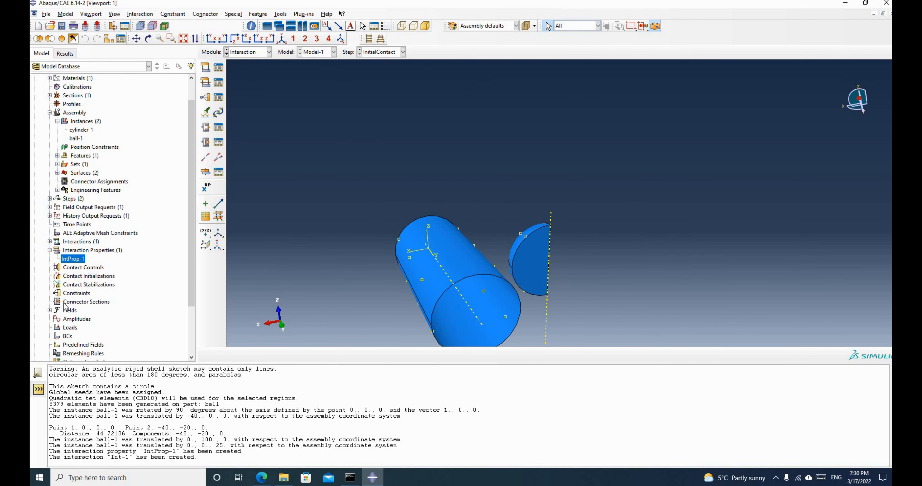
click(49, 242)
click(67, 250)
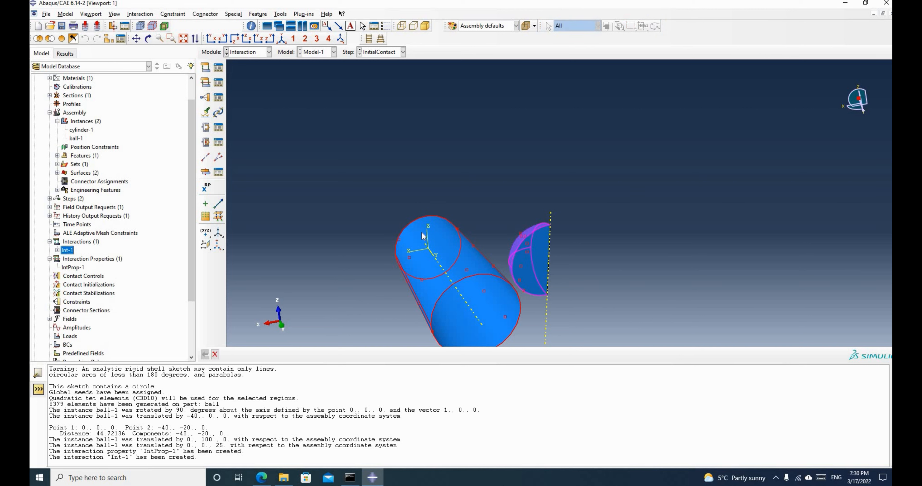
click(148, 39)
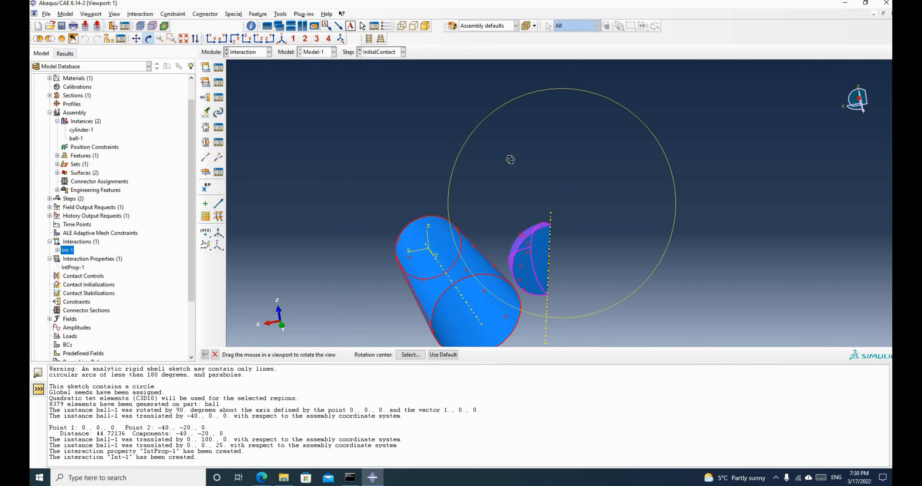
drag(510, 159, 648, 159)
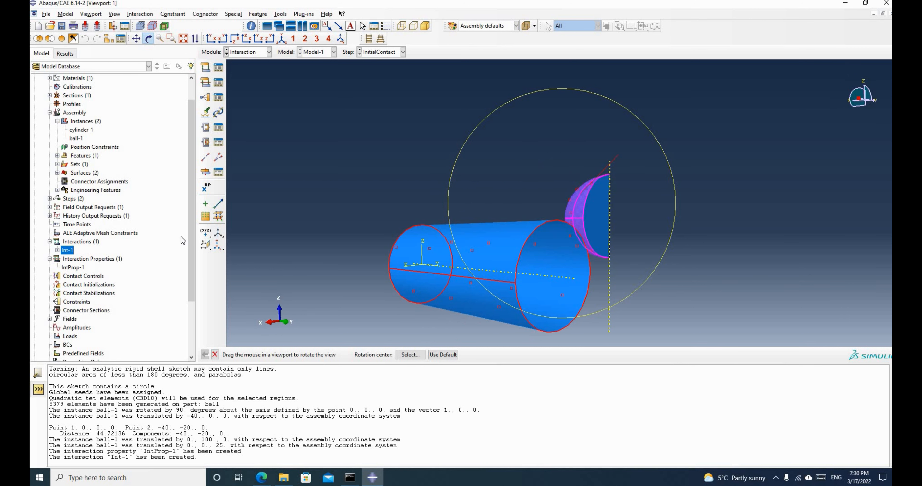
Highlight Int-1 in the model tree and inspect its cylinder and ball contact surfaces from several angles.
double_click(70, 252)
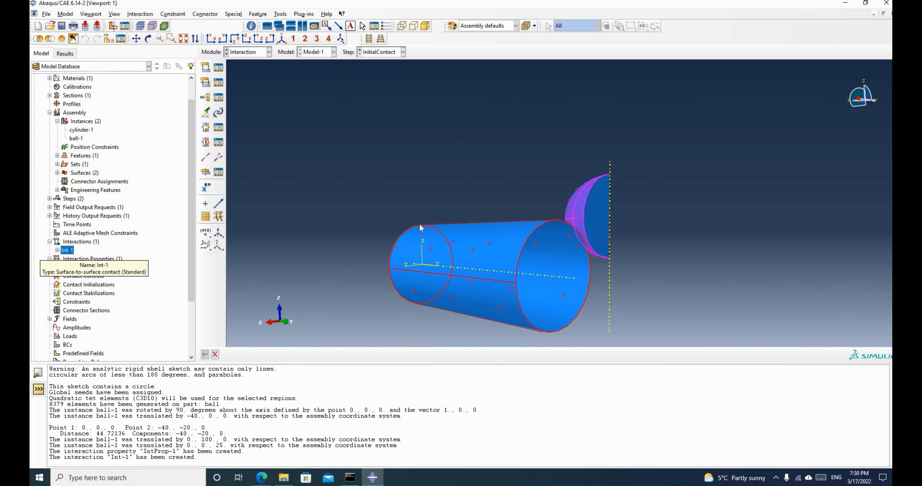
scroll(444, 224, up, 2)
click(148, 39)
drag(469, 194, 508, 205)
scroll(103, 233, up, 1)
scroll(103, 234, up, 1)
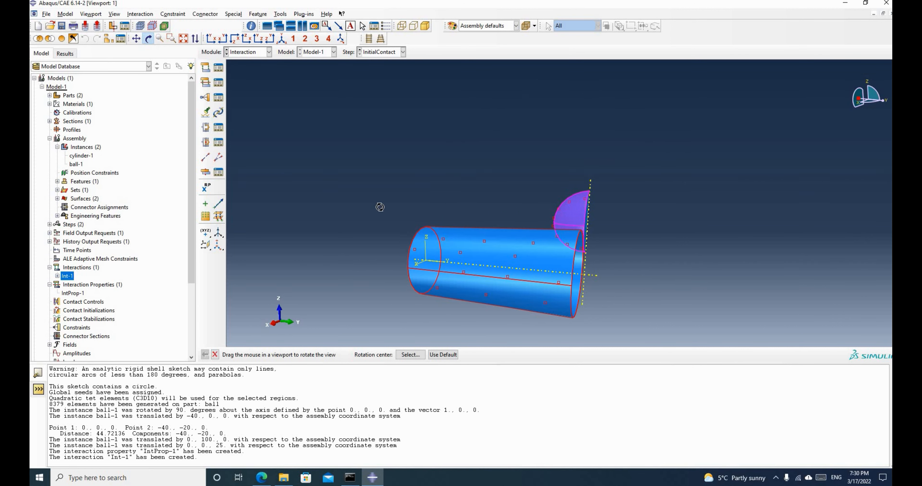
drag(427, 229, 481, 241)
scroll(487, 244, down, 1)
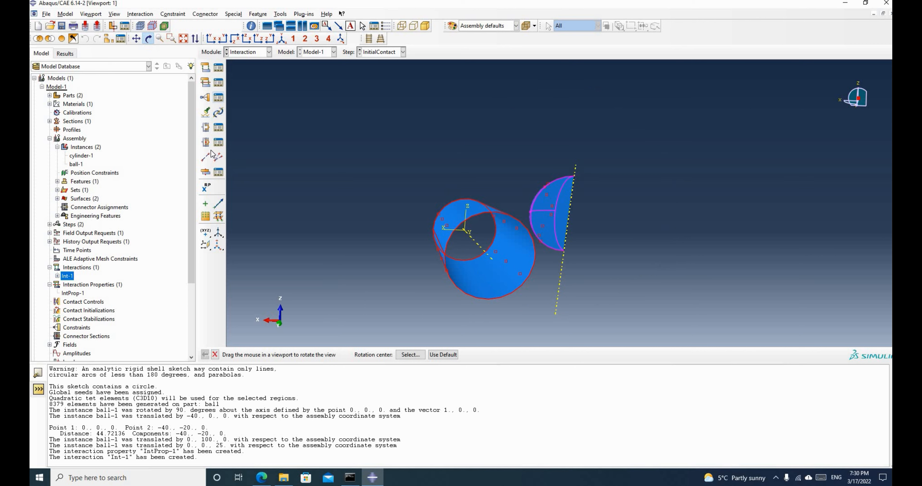
Create a reference point at the origin on the cylinder's axis.
click(206, 188)
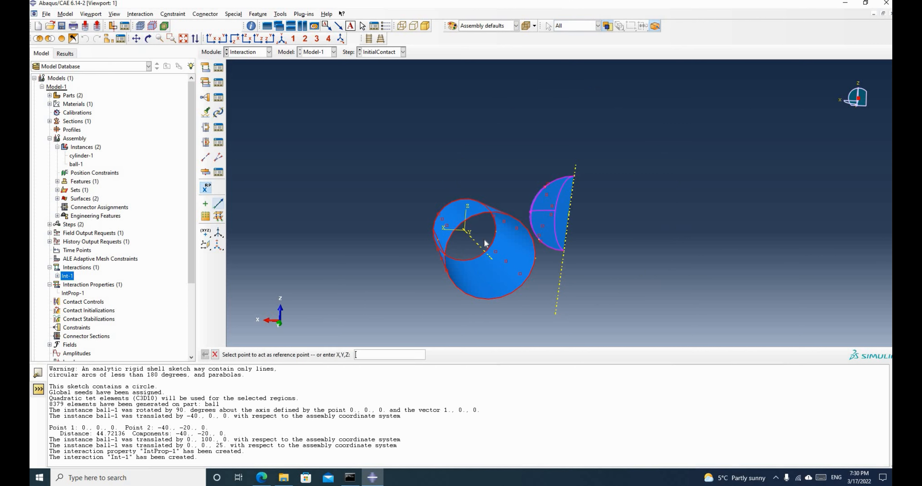
click(464, 232)
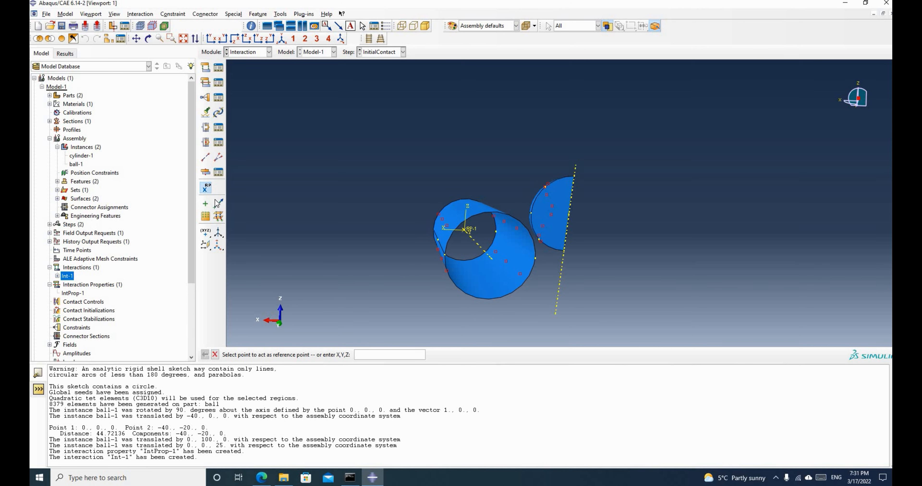
Start a Rigid body constraint named AnalyiticalRigidBody.
click(204, 100)
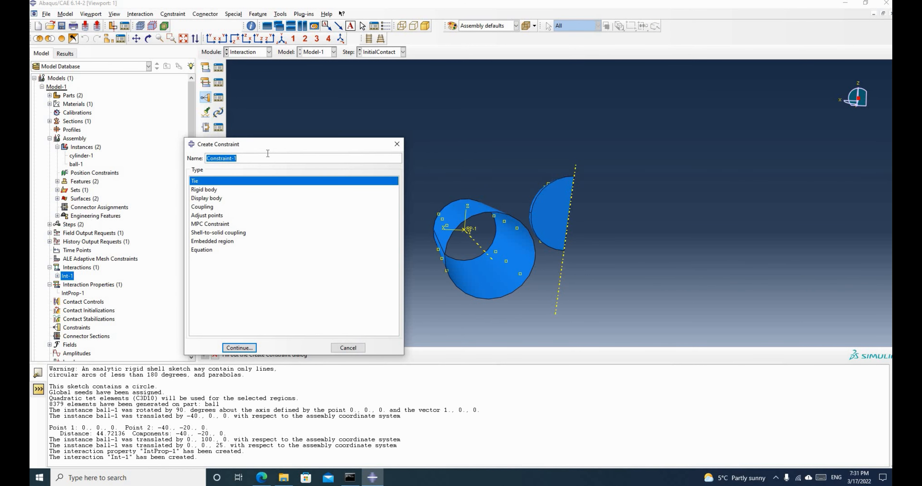
text(AnalyiticalRigidBody)
click(214, 191)
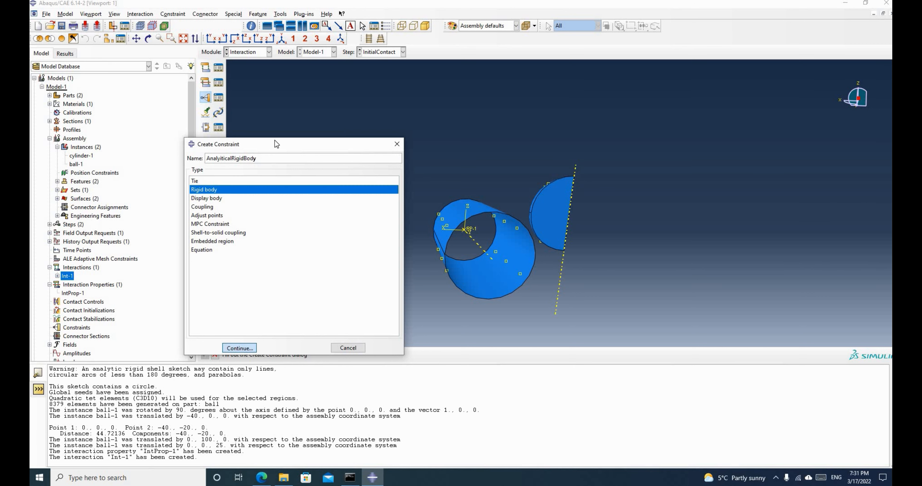
key(Return)
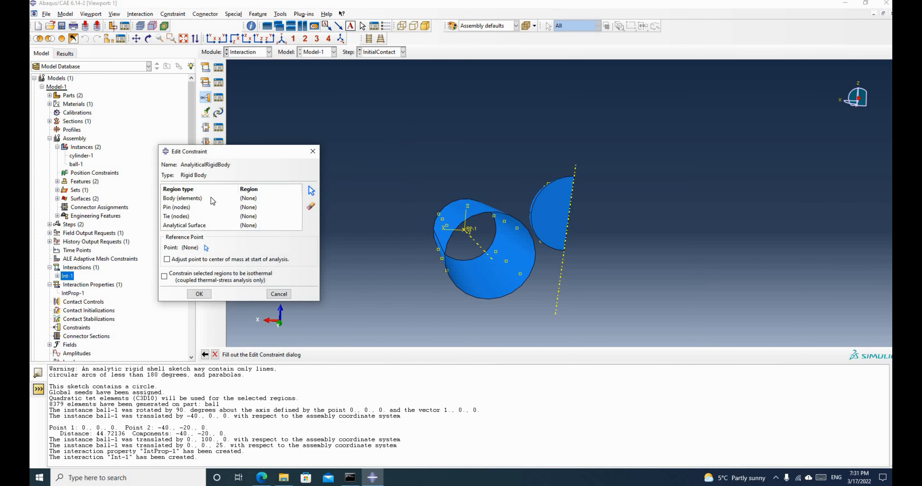
Assign the brown outer side of the cylinder shell as the rigid body constraint's analytical surface.
click(184, 226)
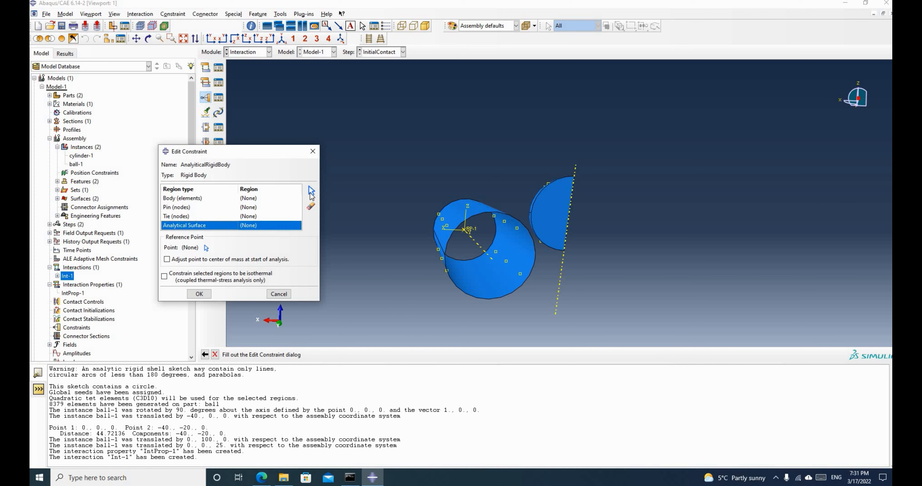
click(311, 193)
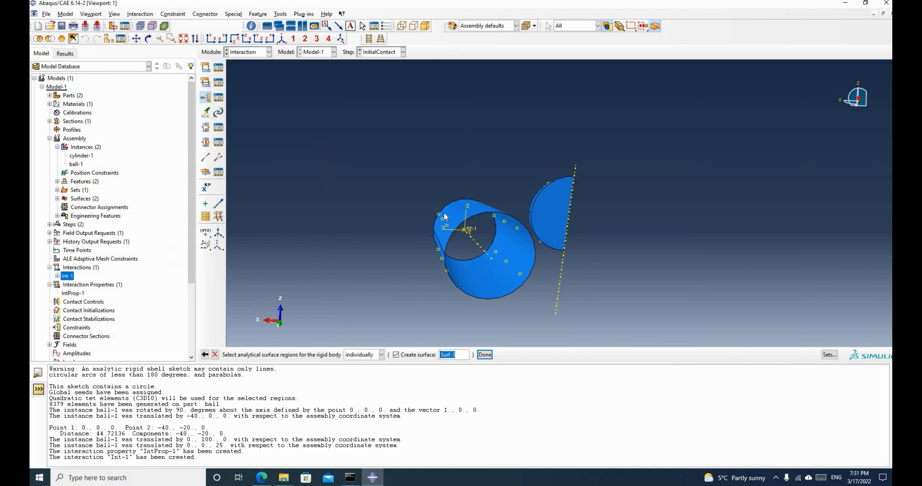
click(457, 214)
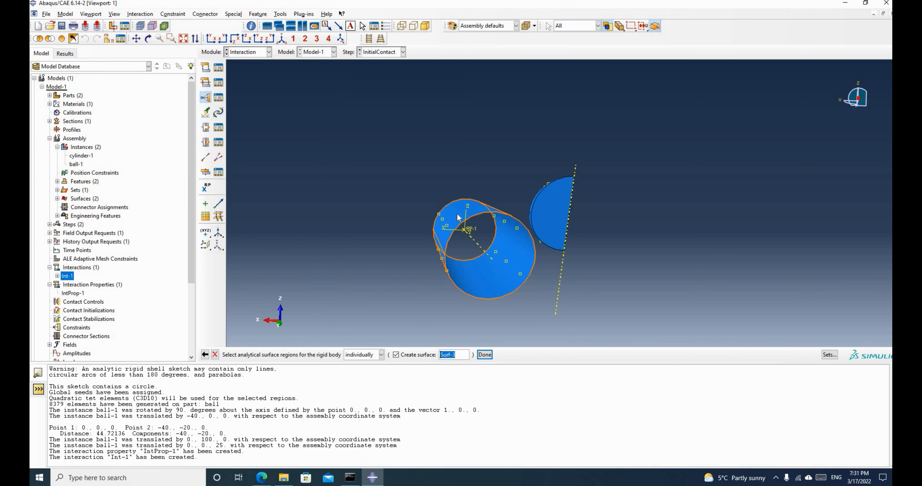
click(485, 355)
click(148, 39)
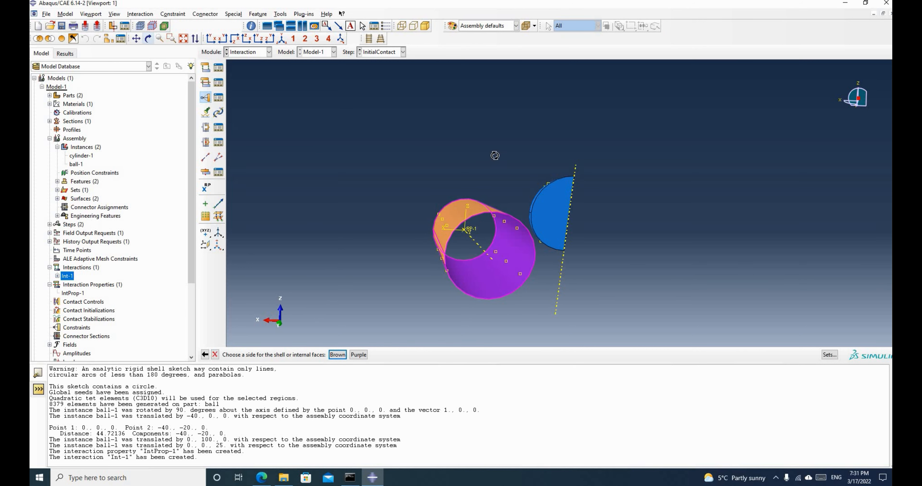
mouse_move(538, 248)
mouse_down()
mouse_move(528, 225)
mouse_move(533, 203)
mouse_move(540, 246)
mouse_move(521, 215)
mouse_move(525, 247)
mouse_up()
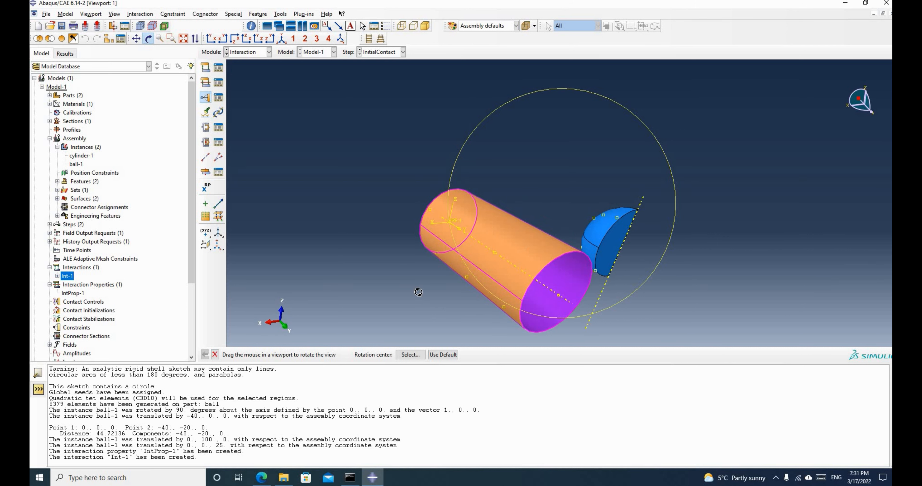
key(Escape)
click(338, 355)
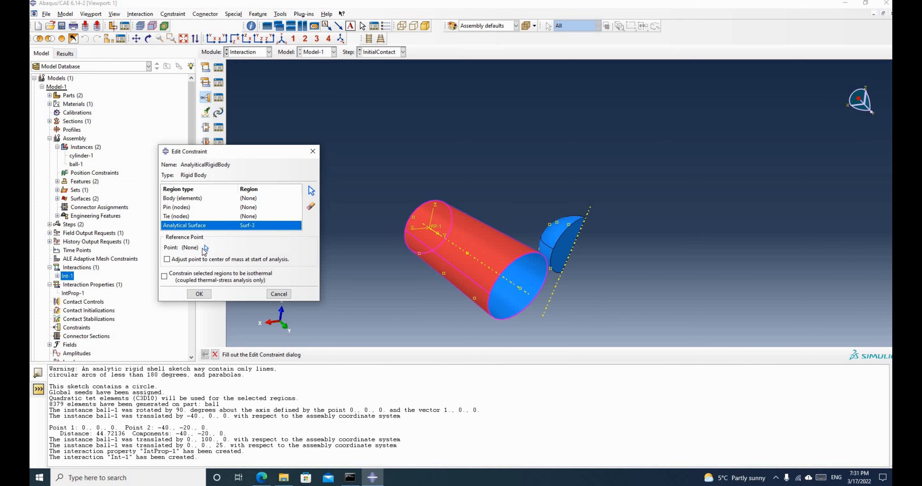
Set the reference point on the cylinder's axis as the rigid body's reference point and finish the constraint.
click(206, 248)
click(435, 231)
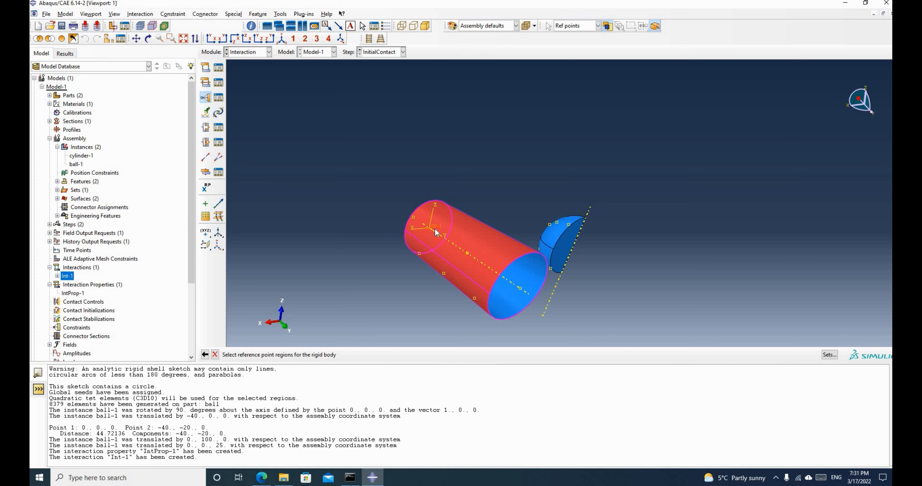
click(199, 294)
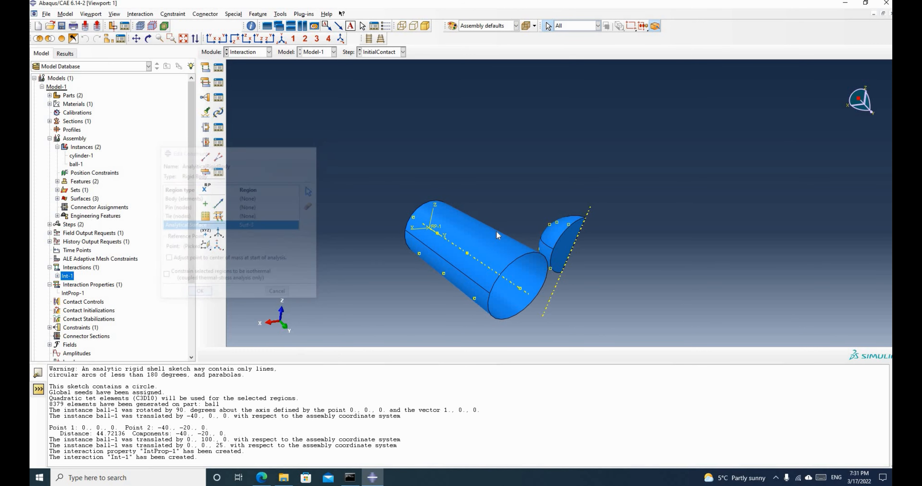
Switch to the Load module and start a Symmetry/Antisymmetry/Encastre boundary condition named YSymm in the InitialContact step.
click(262, 55)
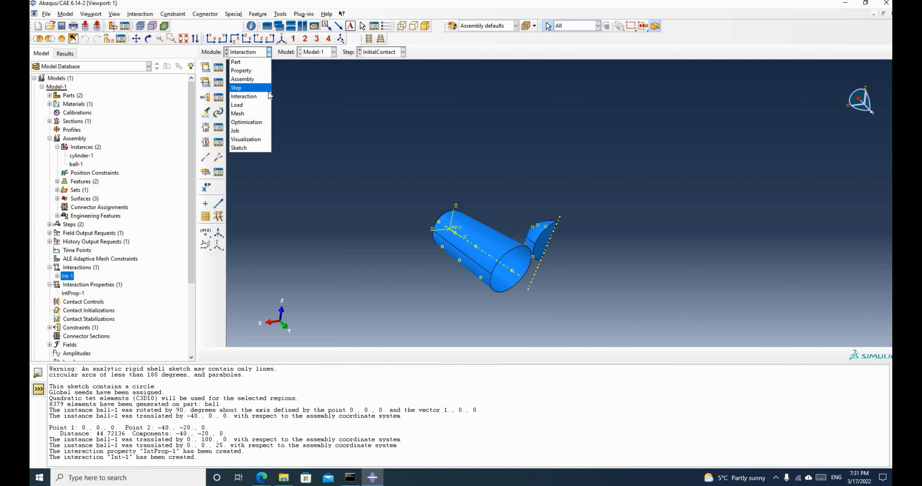
click(244, 104)
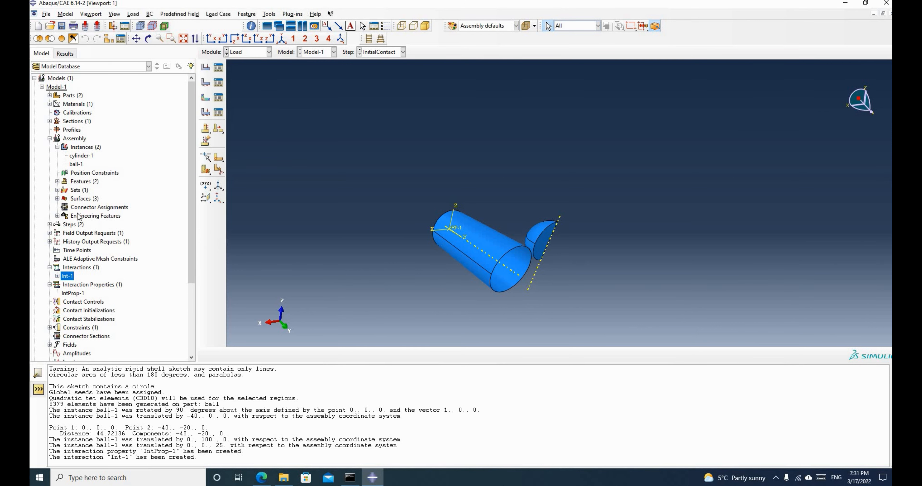
scroll(90, 211, down, 2)
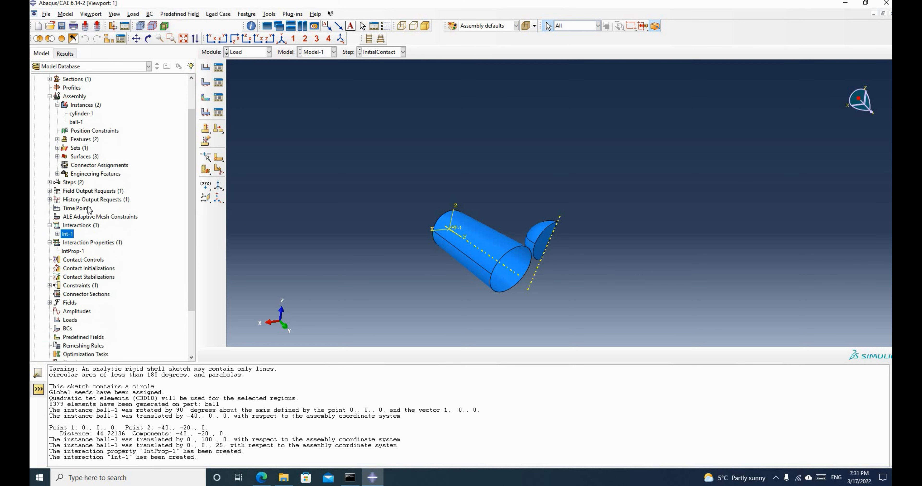
scroll(72, 178, up, 1)
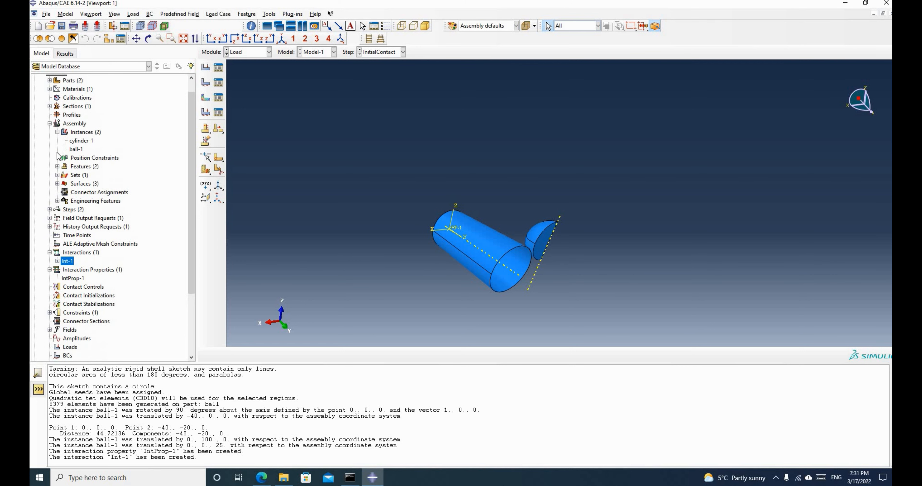
click(49, 210)
click(58, 227)
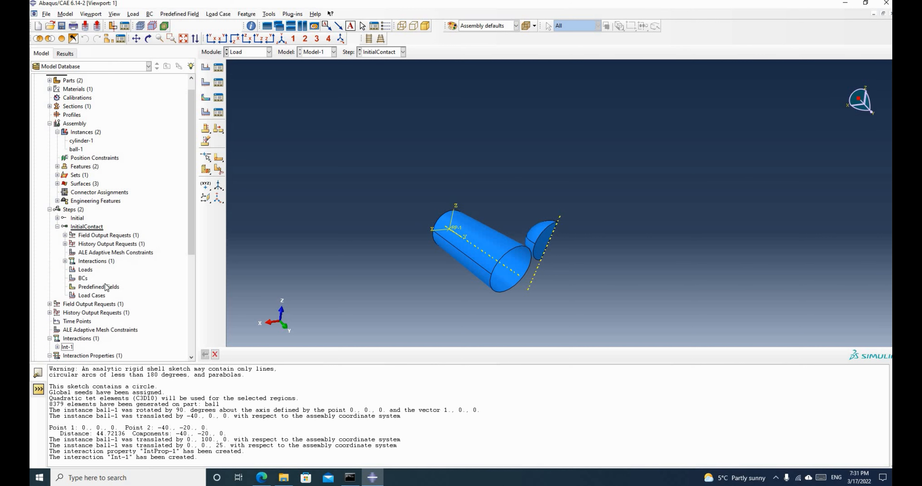
click(83, 278)
right_click(82, 278)
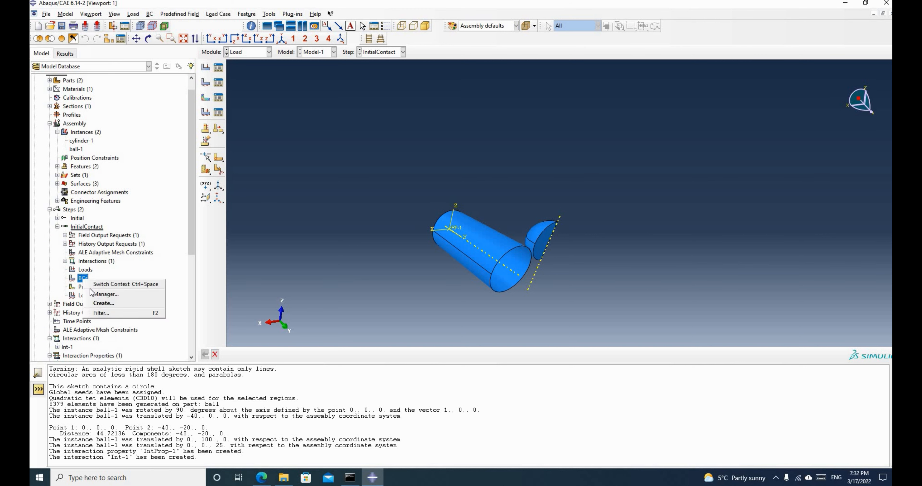
click(103, 304)
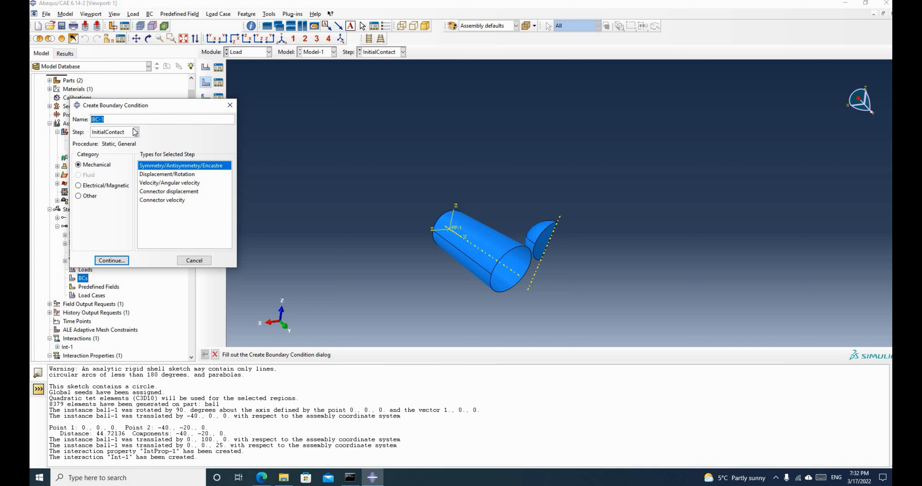
text(YSymm)
click(110, 260)
Apply the YSYMM (U2 = UR1 = UR3 = 0) condition to the ball's flat cut face normal to Y.
scroll(544, 244, up, 3)
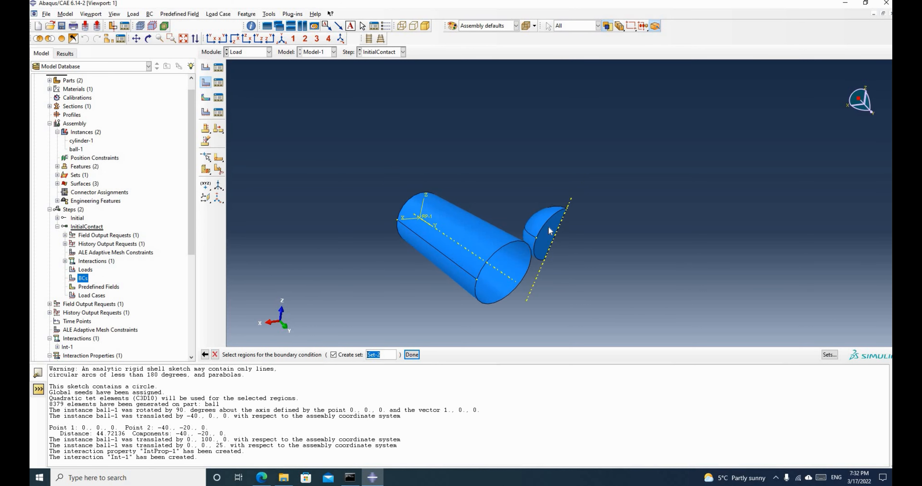
click(551, 231)
click(412, 355)
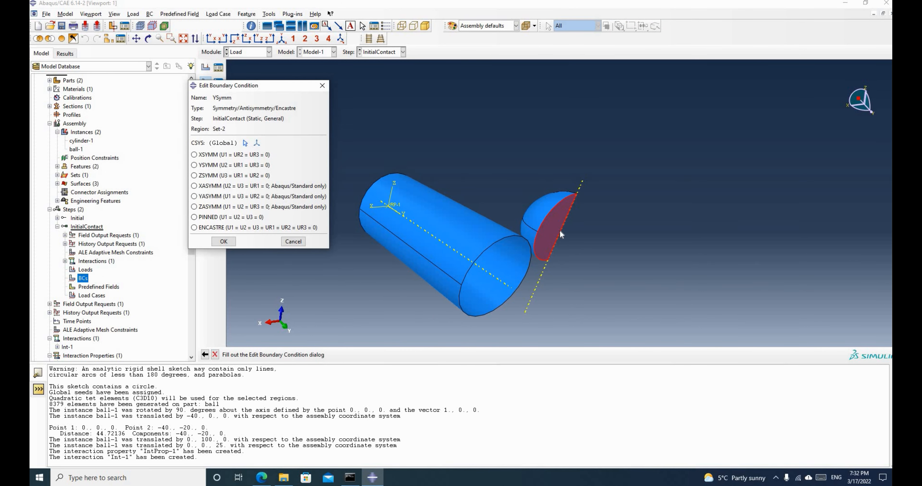
click(204, 165)
click(224, 242)
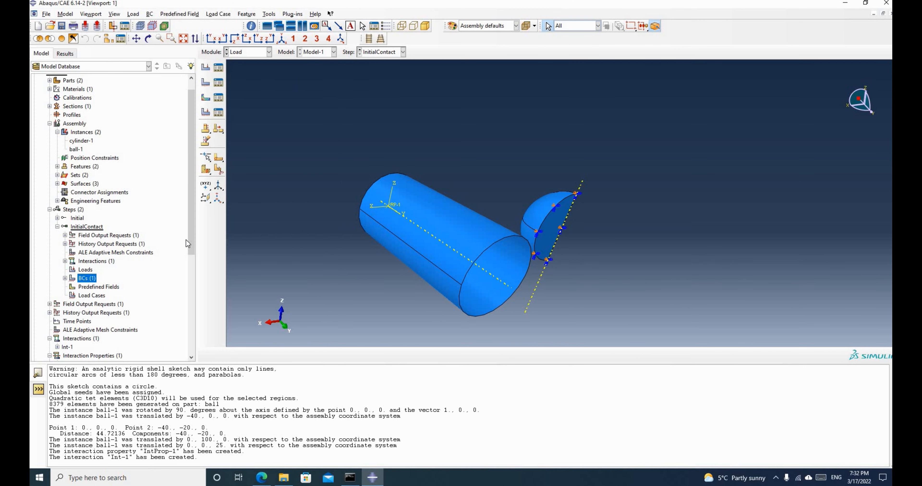
Start a second Symmetry/Antisymmetry/Encastre boundary condition named XSymm in the InitialContact step.
double_click(71, 280)
click(65, 278)
right_click(87, 278)
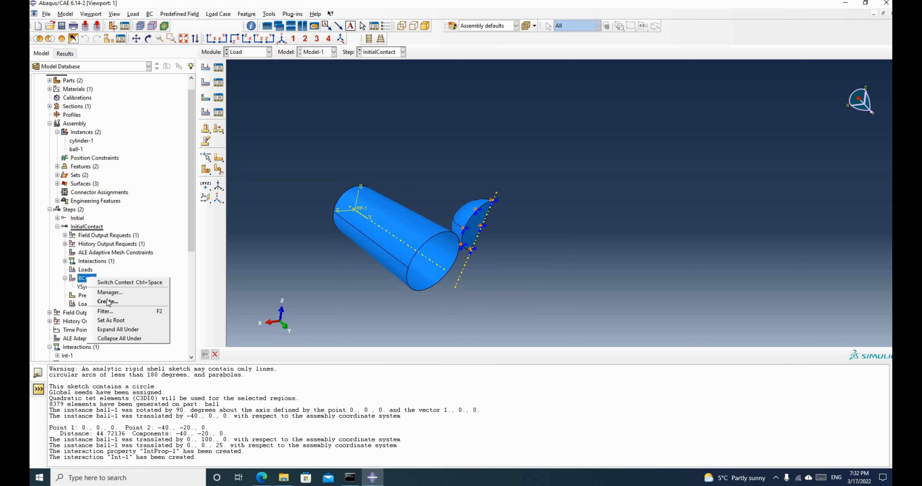
click(107, 298)
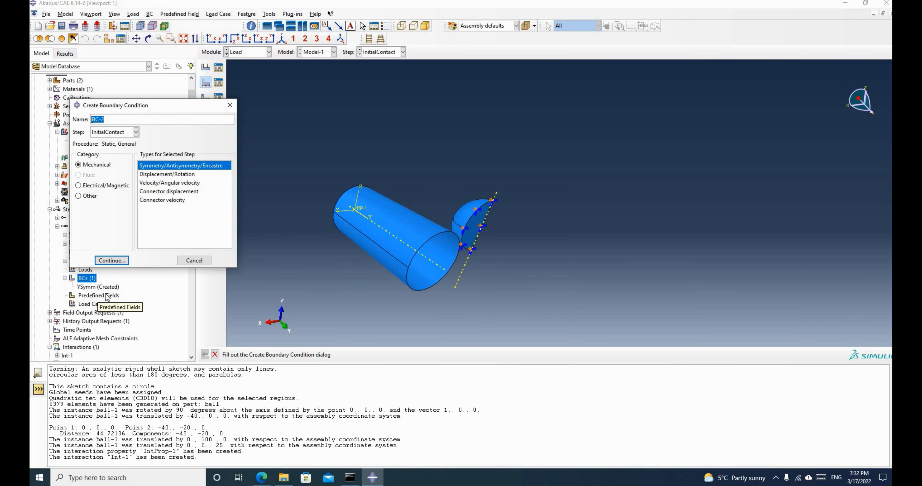
text(XSymm)
click(136, 132)
click(136, 132)
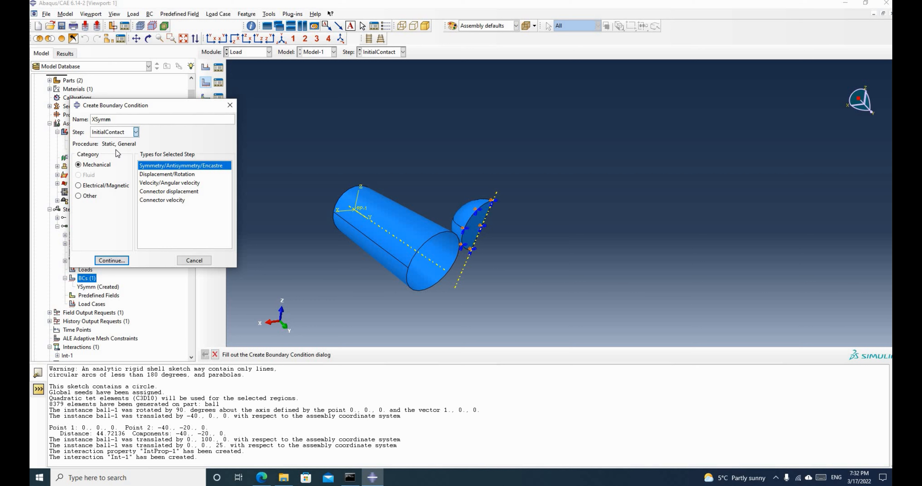
click(135, 132)
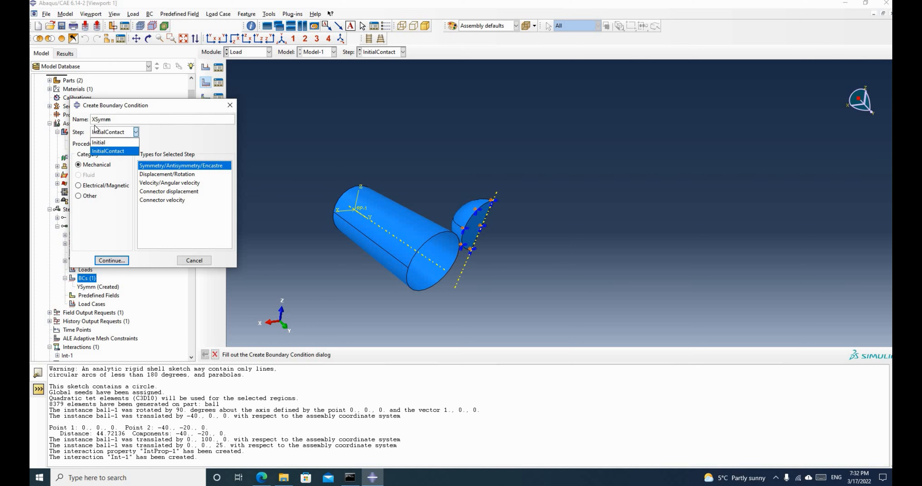
click(107, 151)
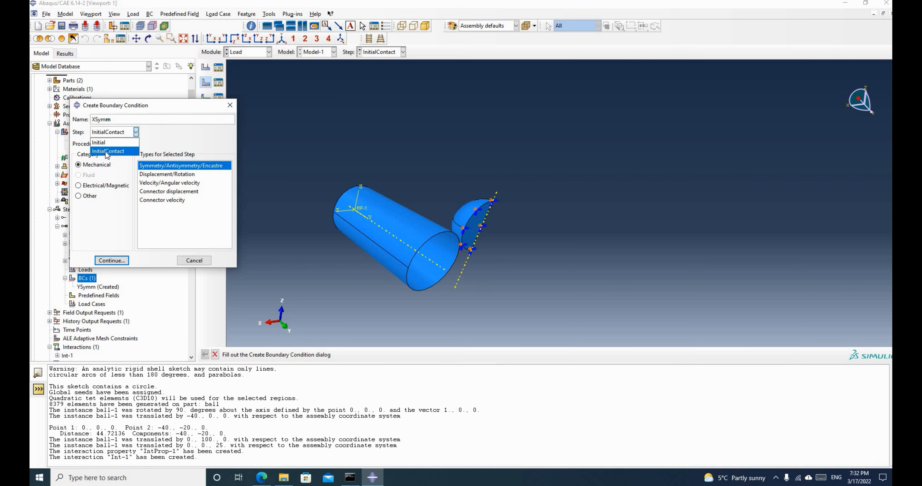
click(112, 261)
Assign the ball's other flat cut face, normal to X, as the region of the XSymm boundary condition.
click(148, 38)
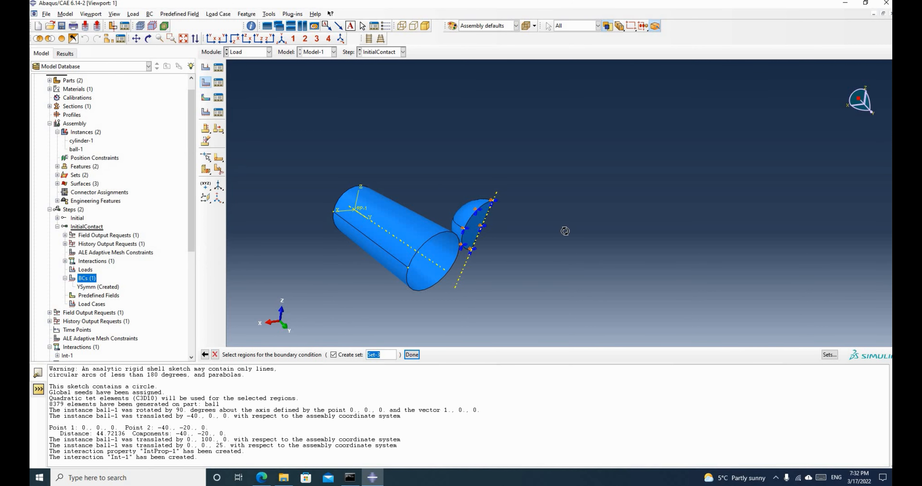
drag(564, 230, 460, 175)
scroll(459, 175, up, 5)
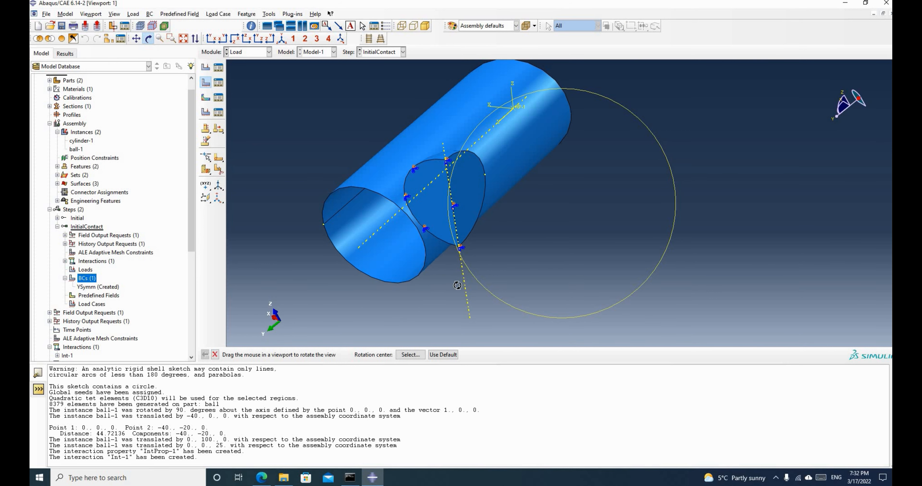
key(Escape)
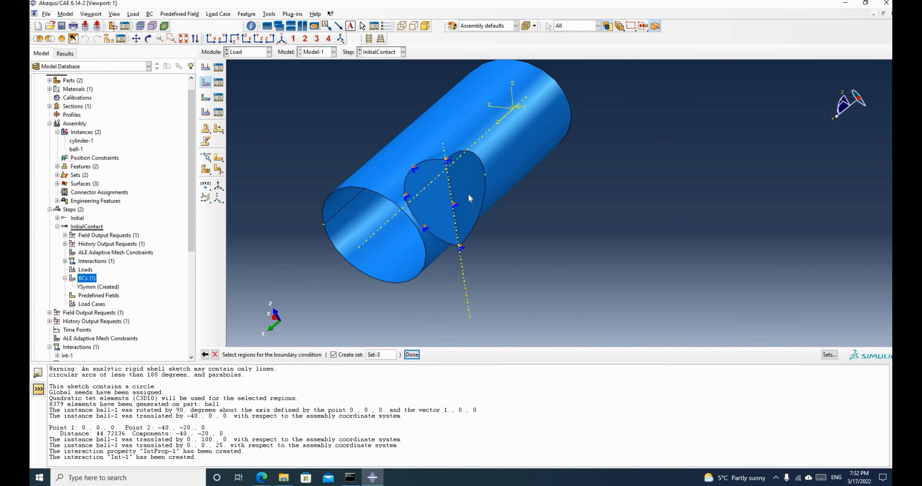
click(468, 195)
click(411, 355)
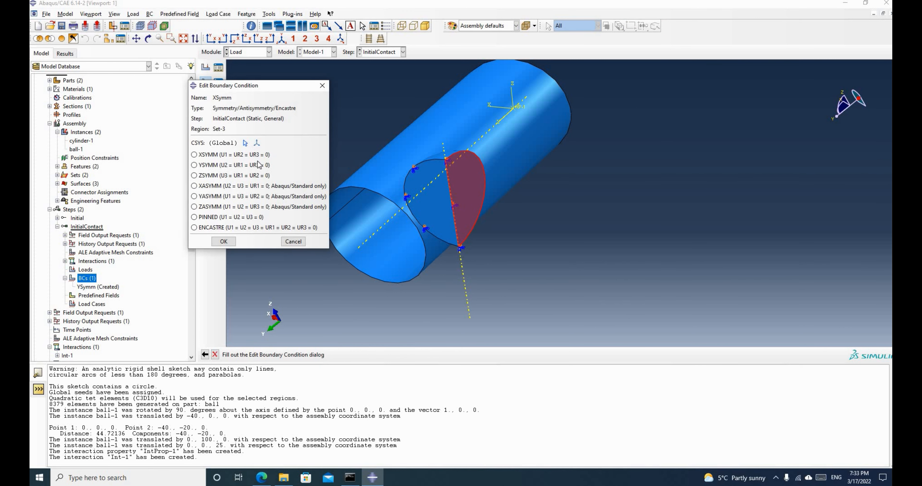
Apply the XSYMM (U1 = UR2 = UR3 = 0) condition to the XSymm boundary condition.
click(194, 154)
click(223, 241)
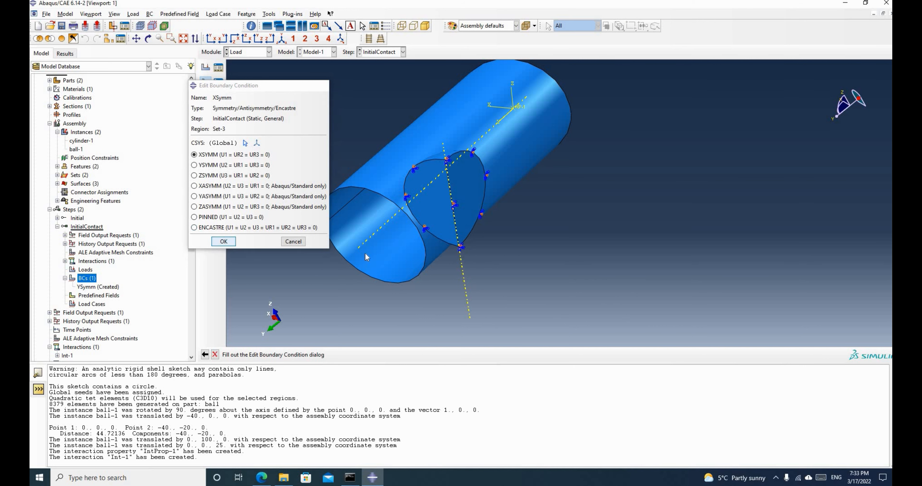
scroll(366, 246, down, 3)
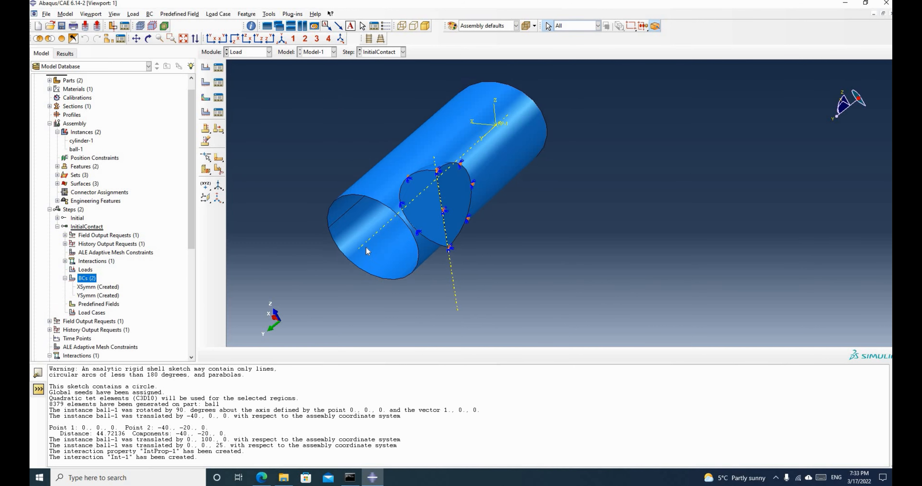
Create an ENCASTRE boundary condition named FixedCyclinder at the cylinder's reference point in the InitialContact step.
right_click(87, 285)
click(96, 304)
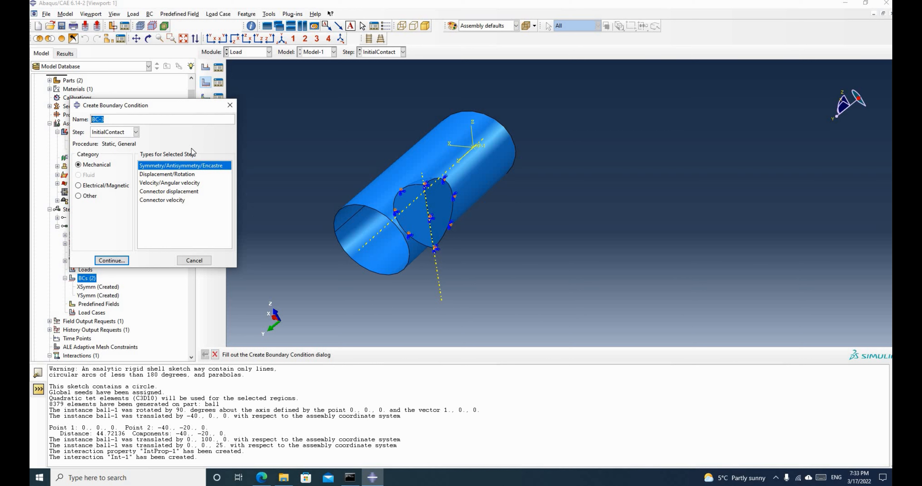
text(FixedCyclinder)
click(116, 260)
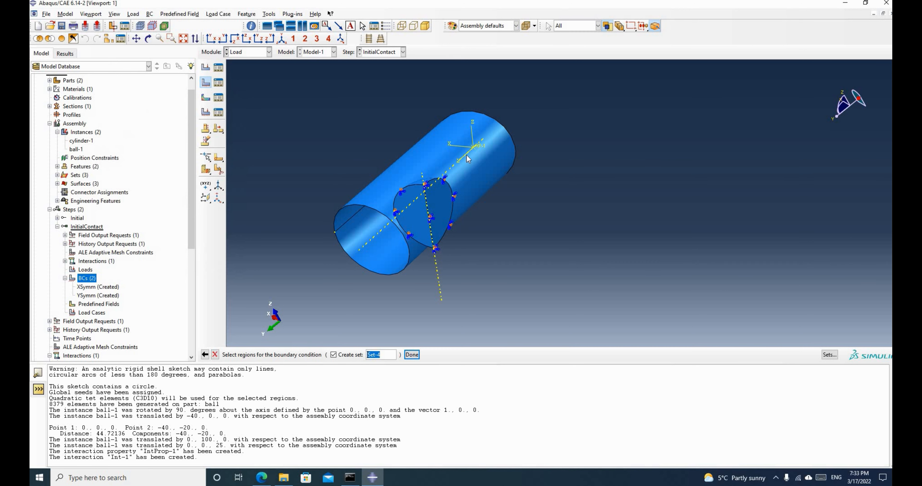
click(475, 146)
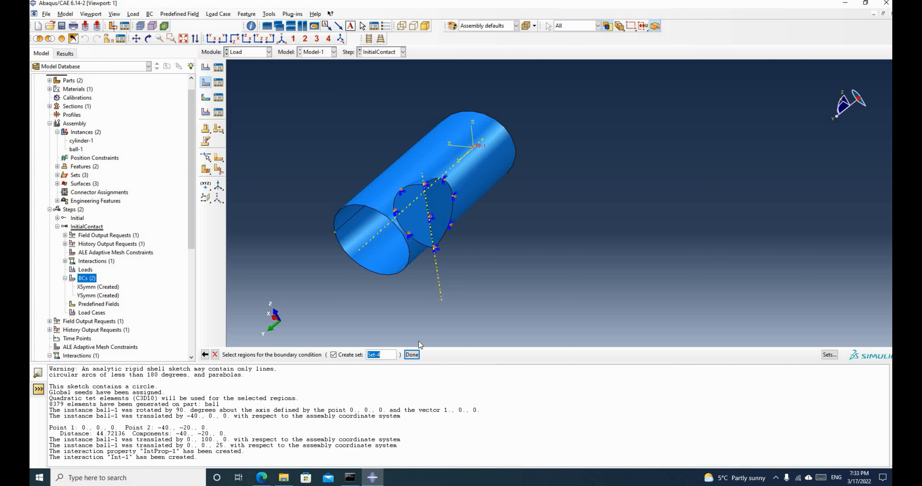
click(411, 355)
click(225, 228)
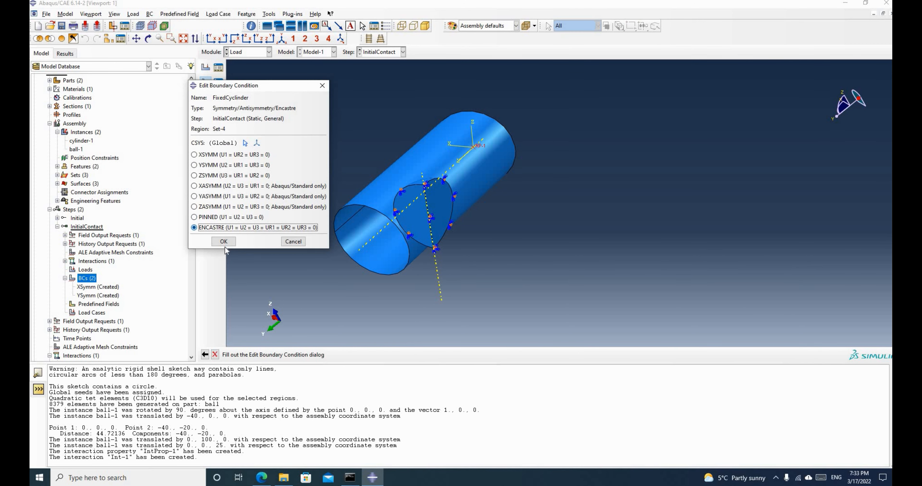
click(227, 244)
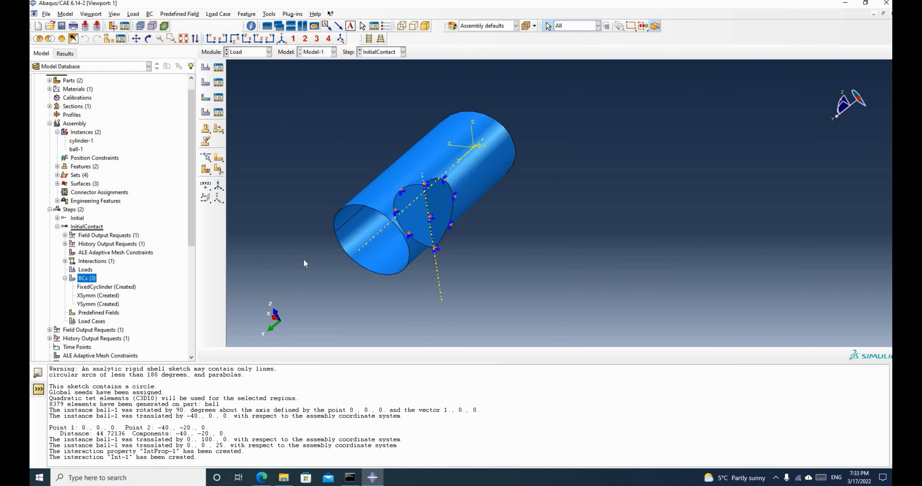
Examine the ball and cylinder from several sides, checking the boundary condition markers and the gap between the two parts.
scroll(304, 264, down, 2)
click(148, 38)
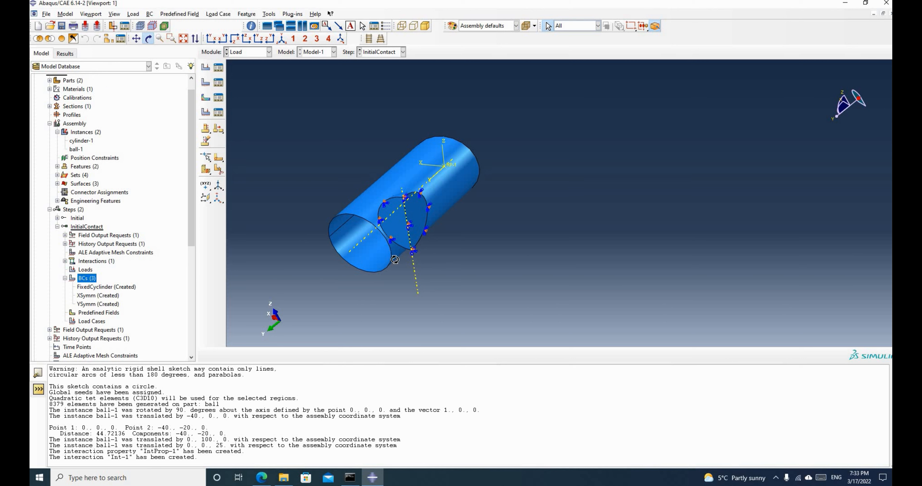
drag(549, 259, 562, 222)
scroll(90, 289, down, 1)
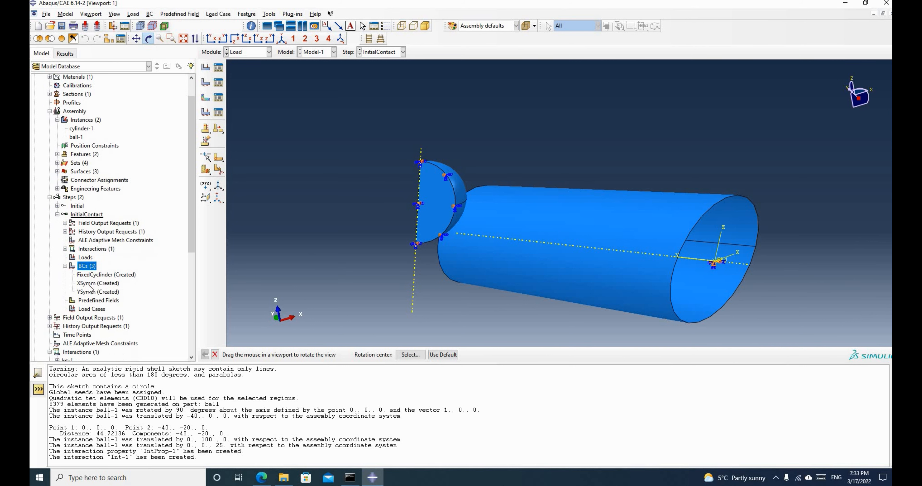
scroll(89, 289, down, 1)
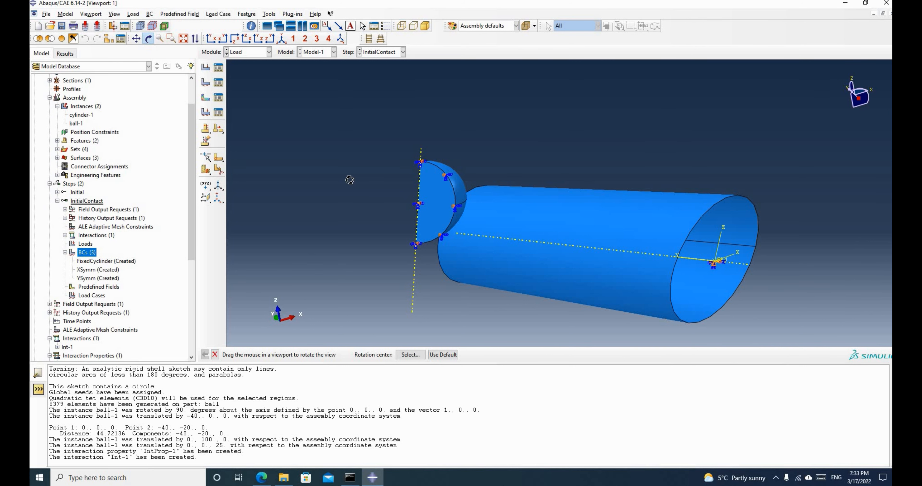
drag(595, 180, 652, 222)
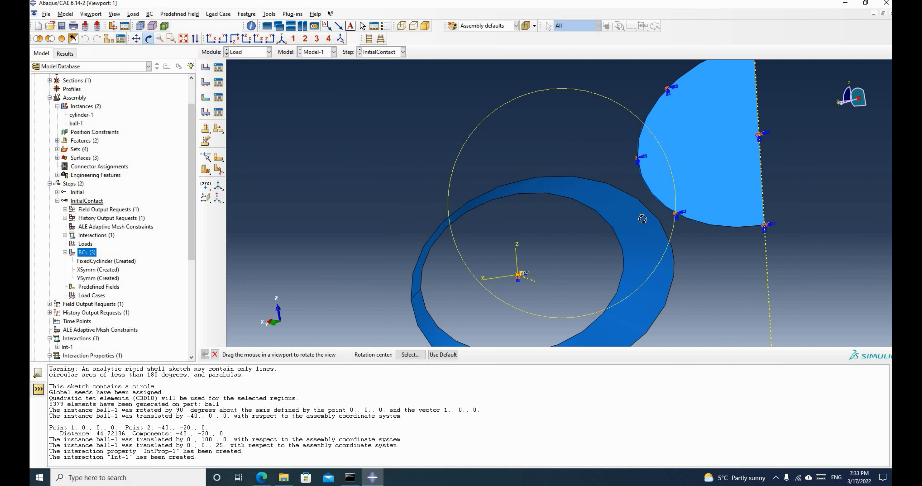
drag(643, 220, 609, 241)
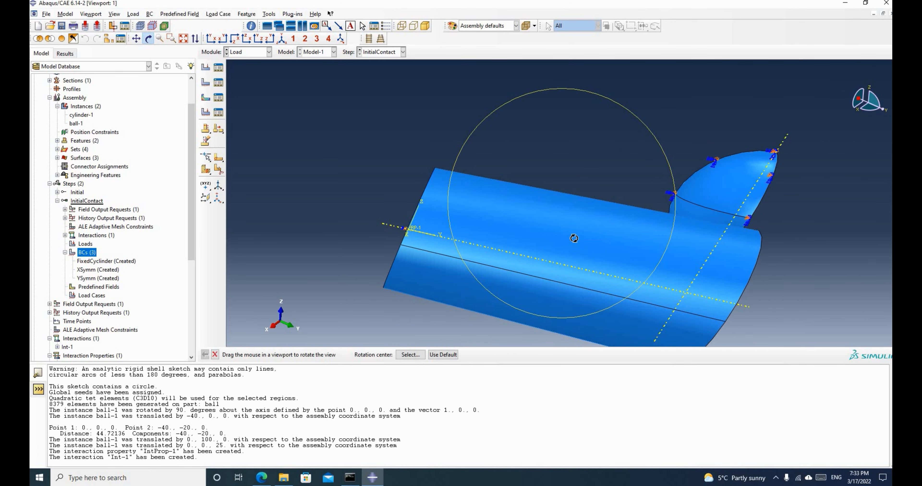
drag(497, 242, 602, 255)
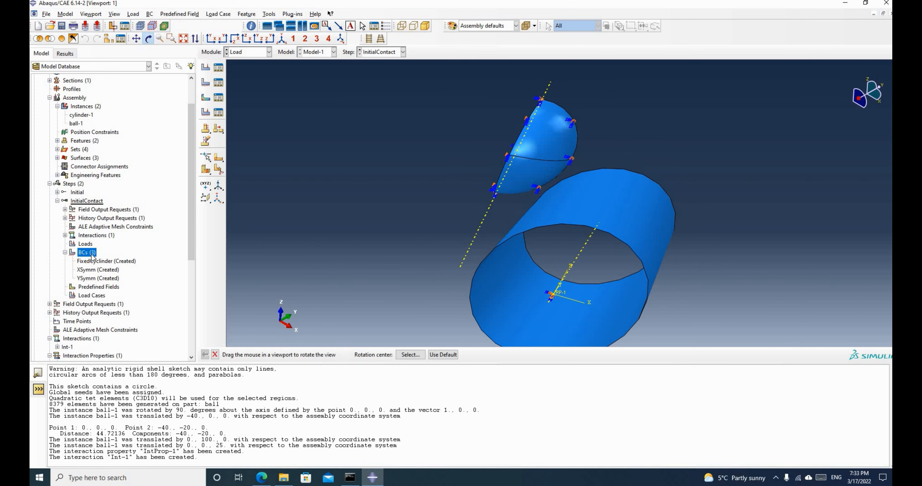
drag(572, 162, 516, 163)
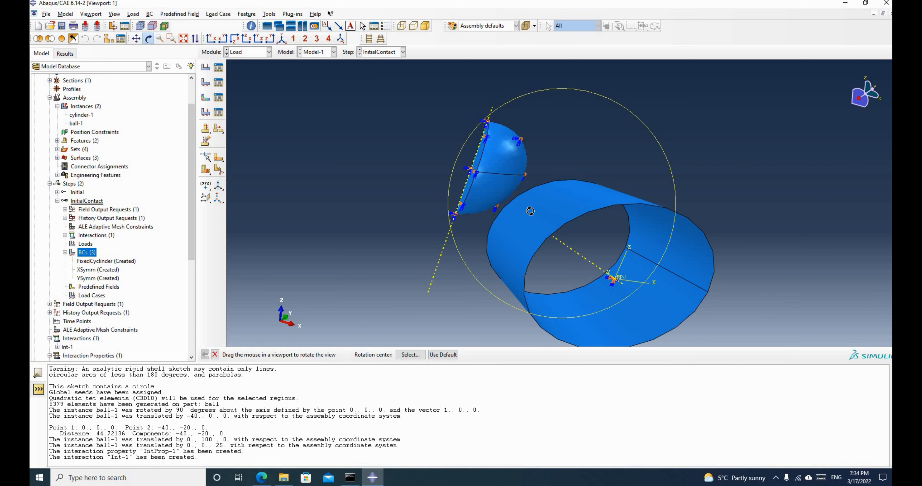
drag(500, 218, 641, 216)
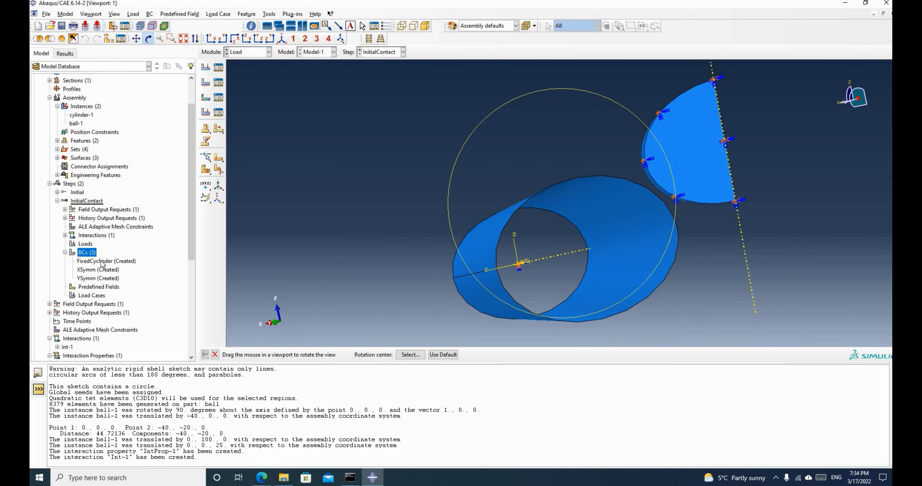
right_click(89, 257)
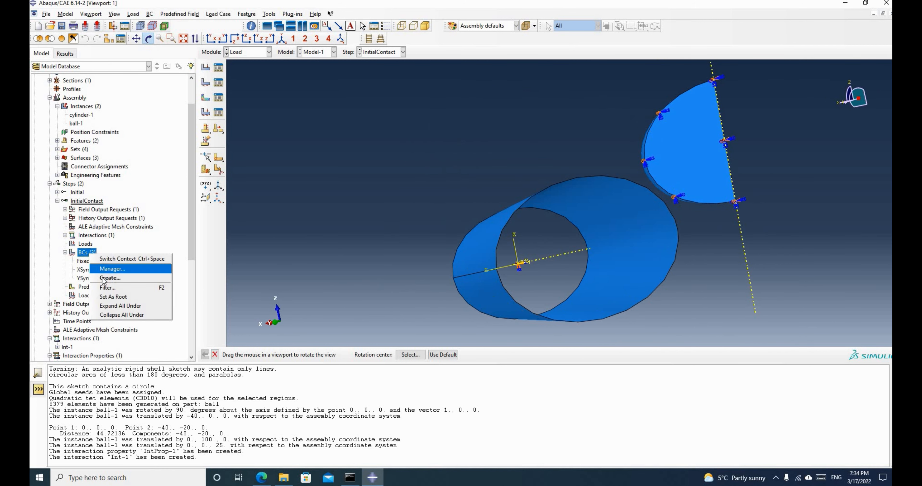
click(104, 279)
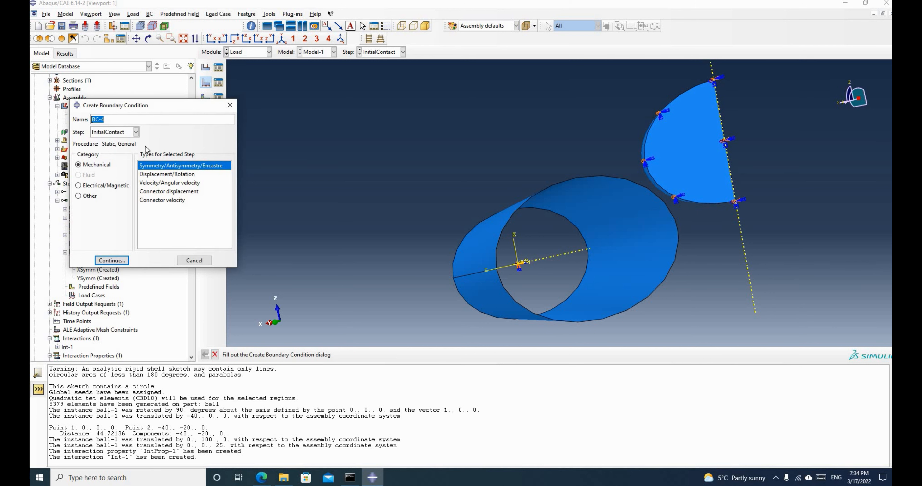
text(Disp)
key(Left)
key(Left)
key(Left)
key(Left)
text(Con)
click(163, 175)
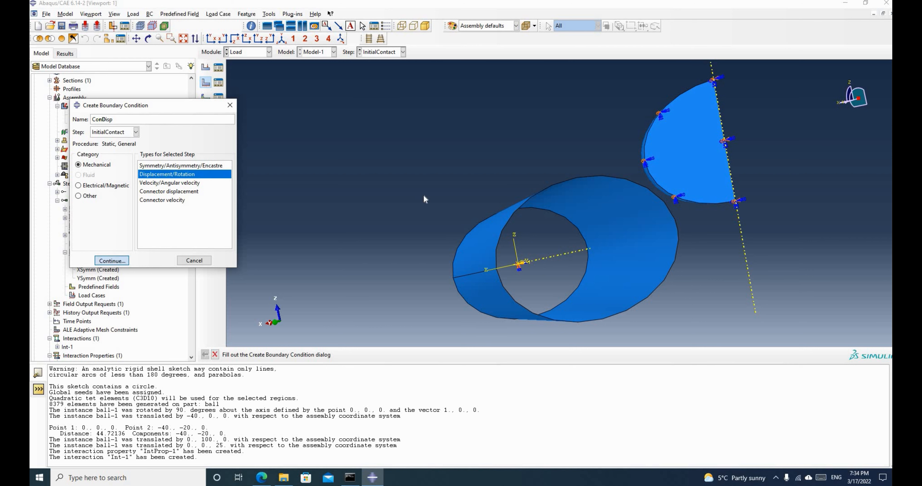
click(114, 261)
click(148, 38)
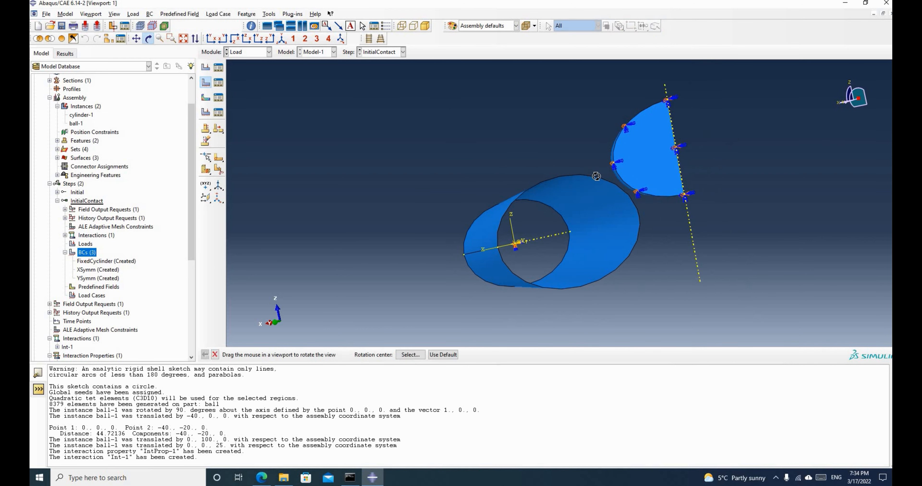
drag(597, 177, 388, 284)
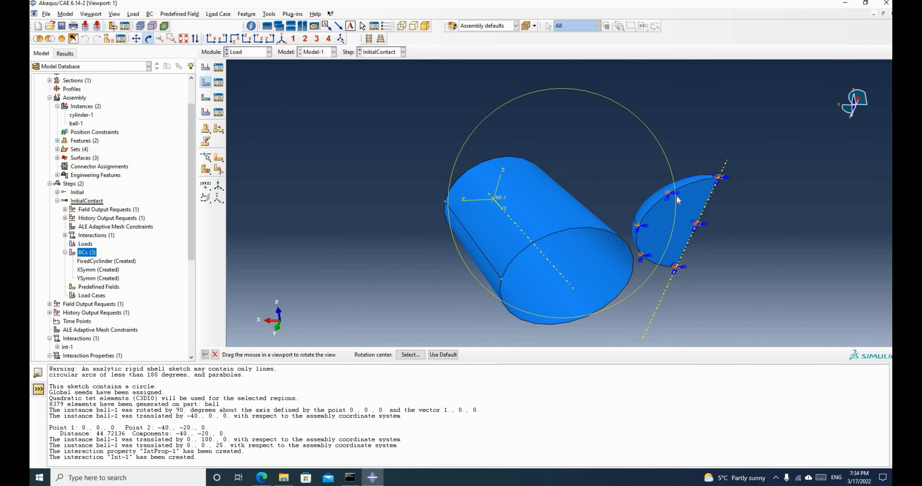
key(Escape)
click(677, 186)
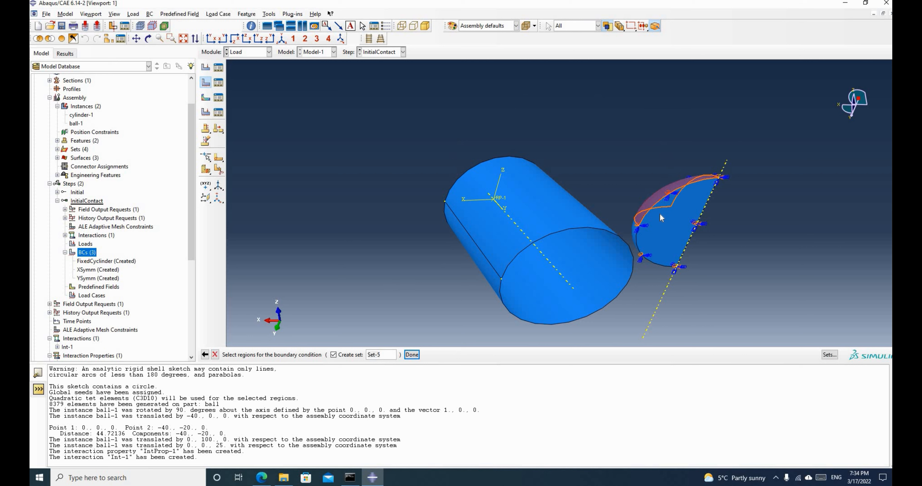
click(411, 355)
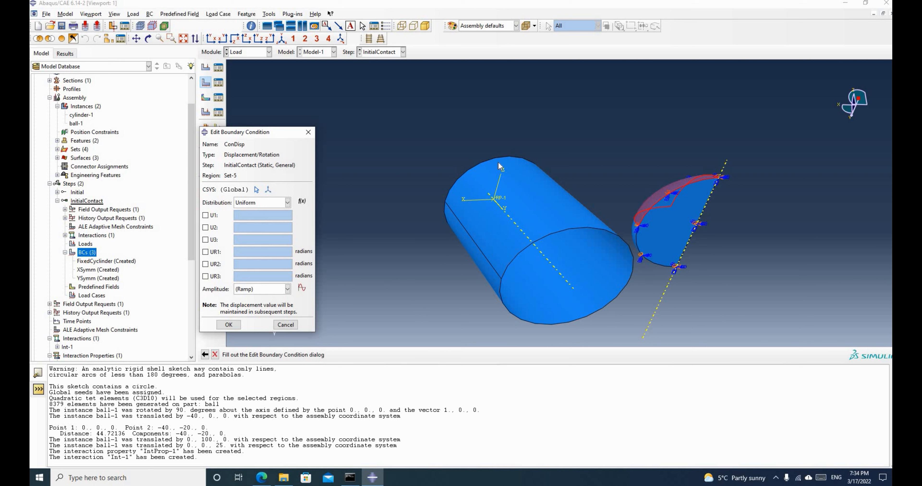
click(206, 240)
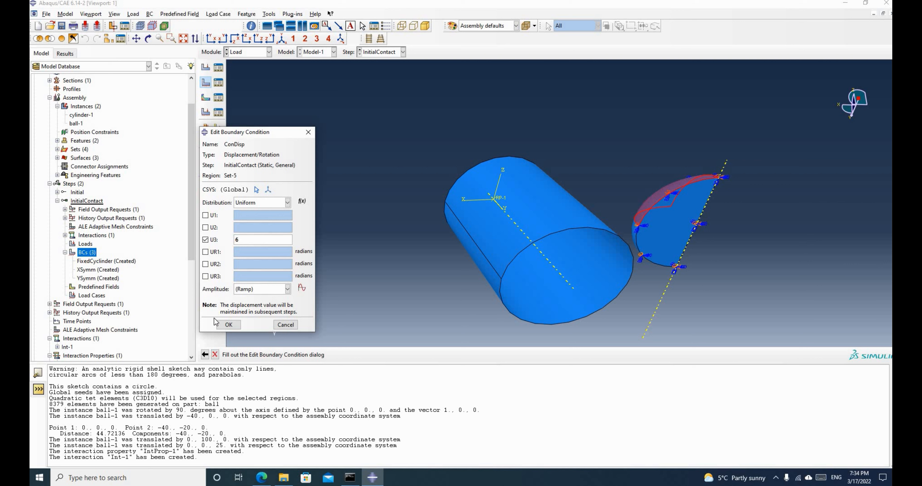
click(307, 132)
click(257, 244)
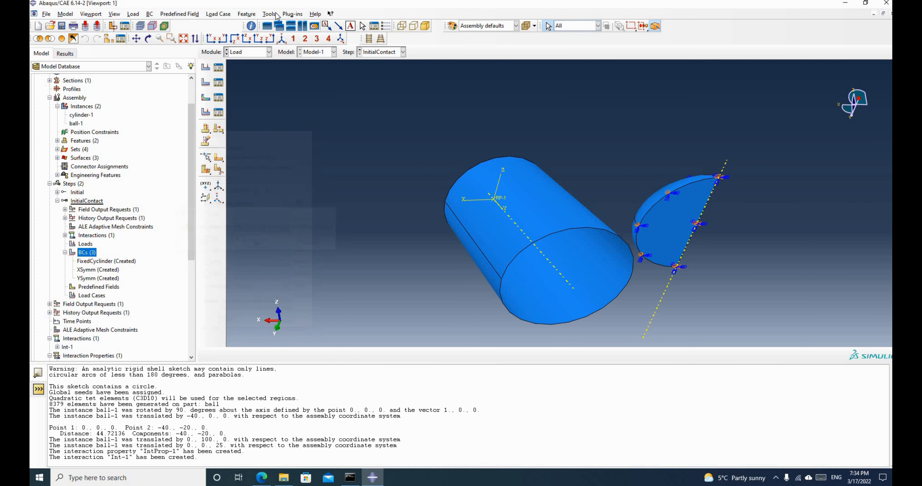
Measure the distance from the ball's centre point on its straight edge to the vertex on the cylinder's rim.
click(269, 14)
click(272, 23)
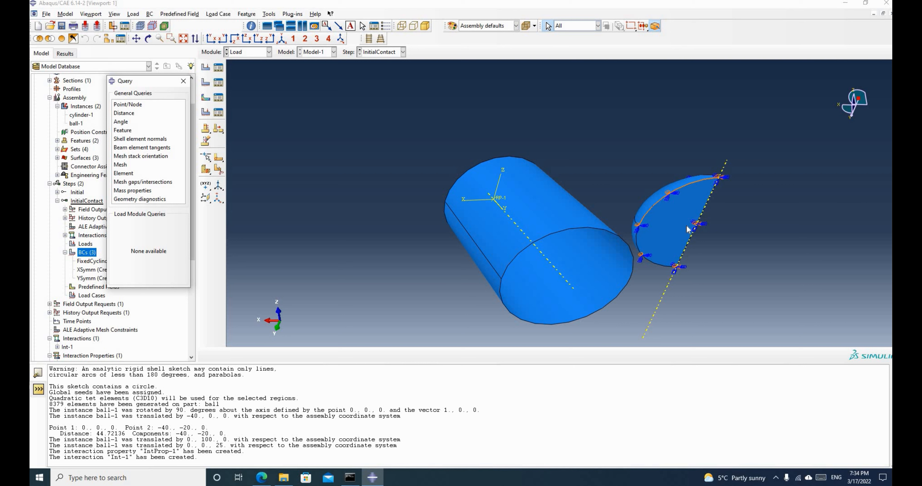
click(129, 114)
ctrl+alt+drag(418, 120, 611, 247)
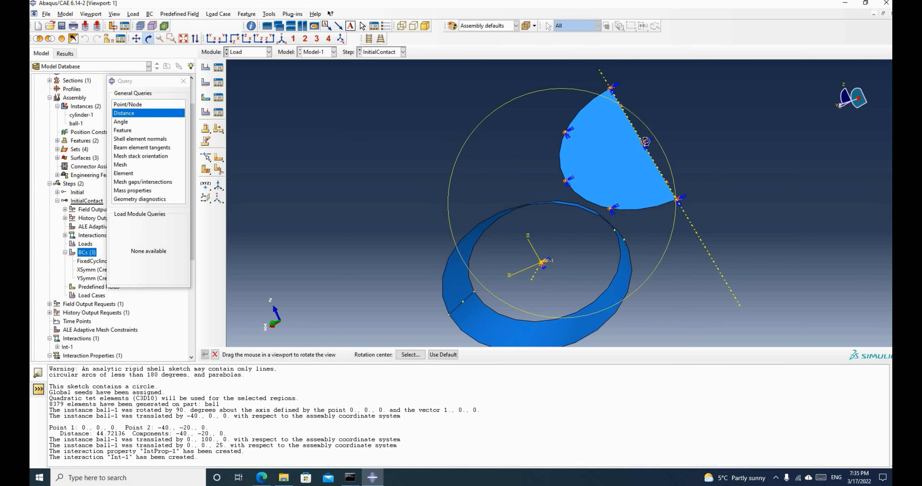
click(182, 117)
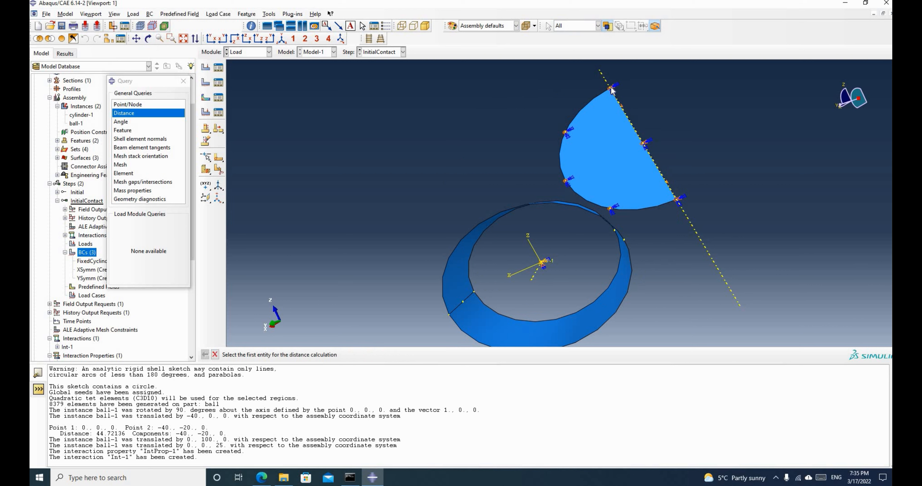
click(643, 144)
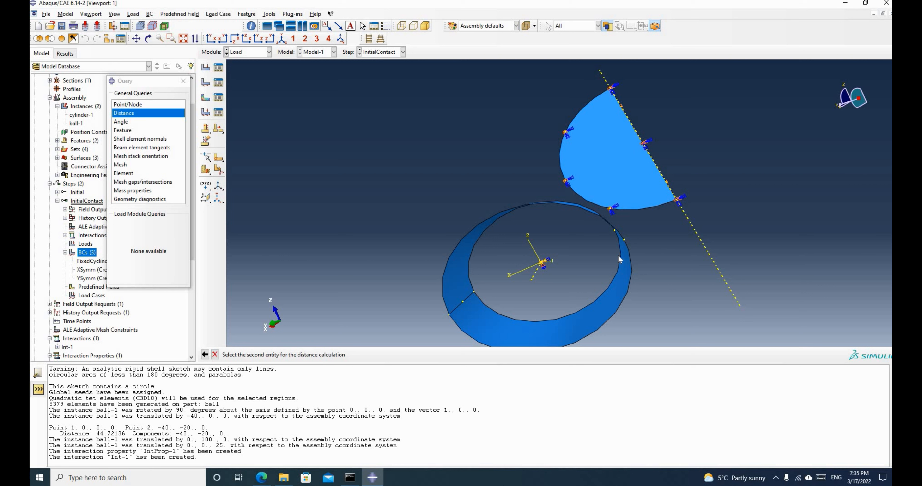
click(623, 239)
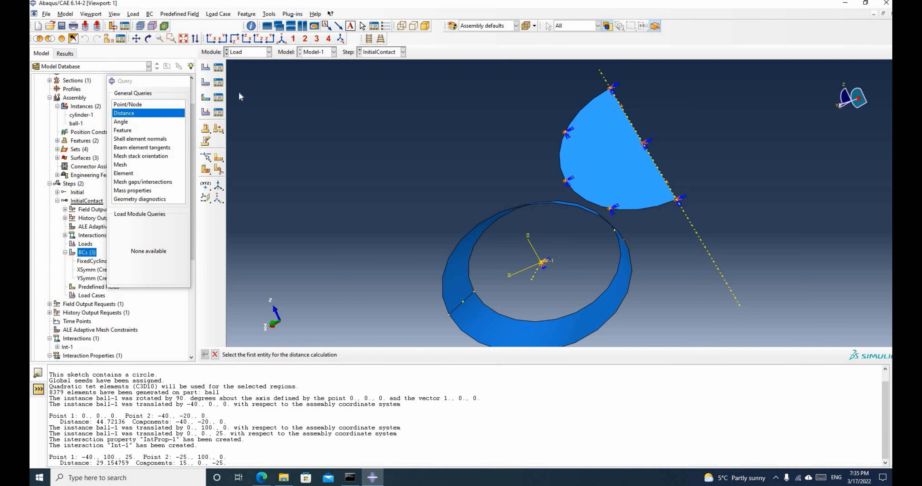
click(183, 81)
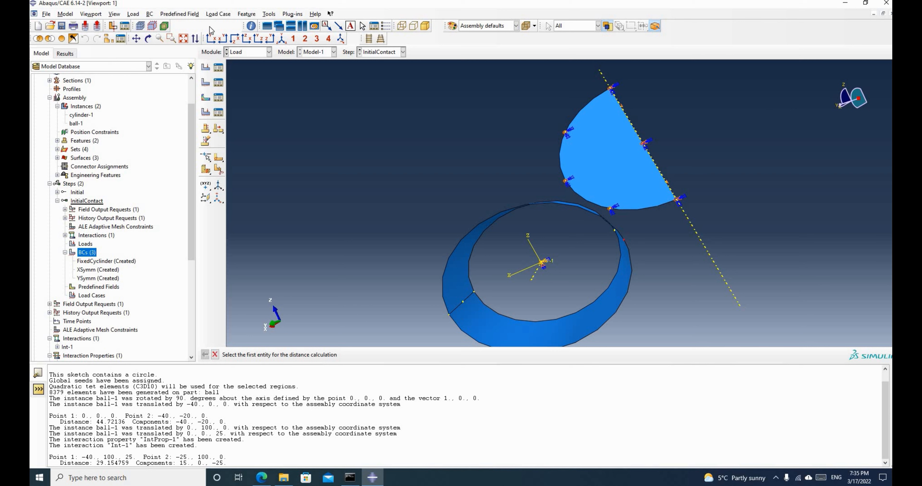
Create a Displacement/Rotation boundary condition at the cylinder's reference point in the InitialContact step with U3 = -6.
right_click(87, 253)
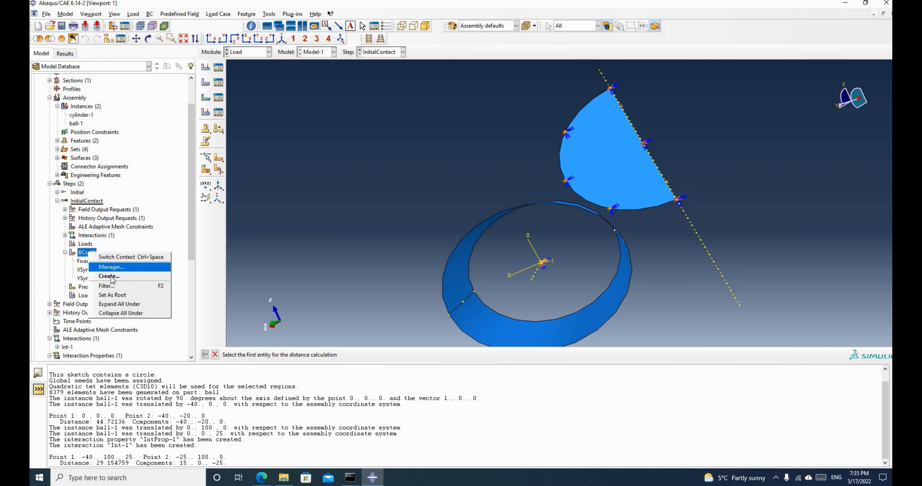
click(104, 267)
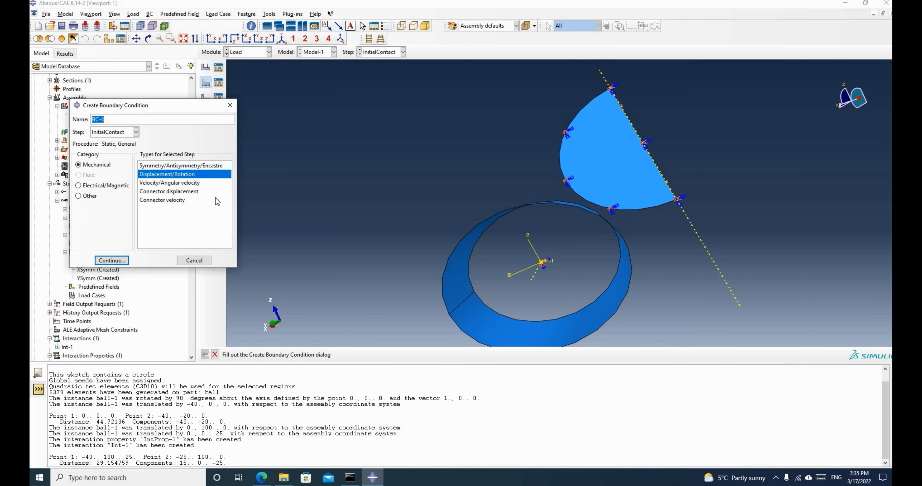
click(110, 260)
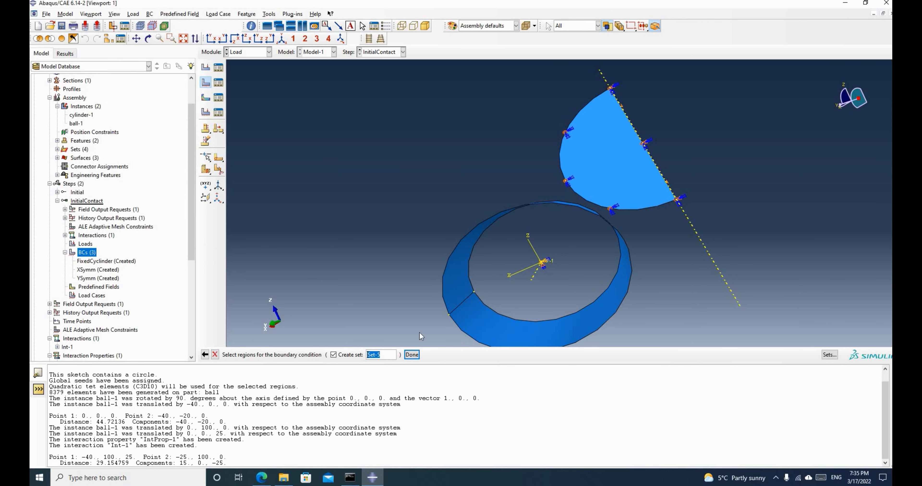
click(550, 267)
click(411, 355)
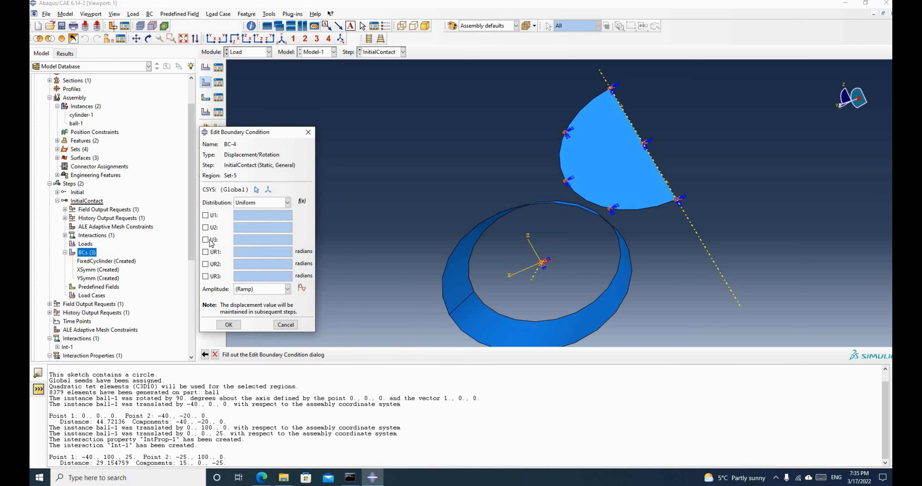
click(259, 239)
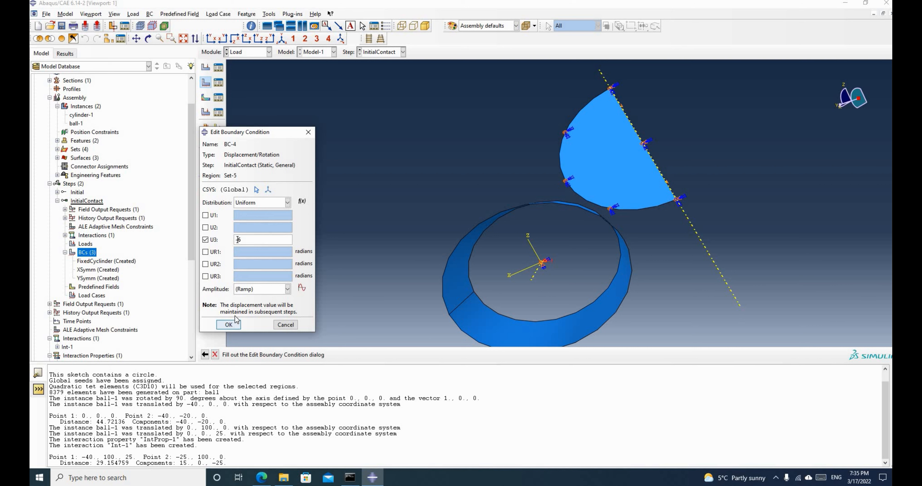
click(236, 325)
Create a full analysis job named BallContact from Model-1, keeping the default submission settings.
scroll(353, 196, up, 3)
drag(189, 240, 190, 334)
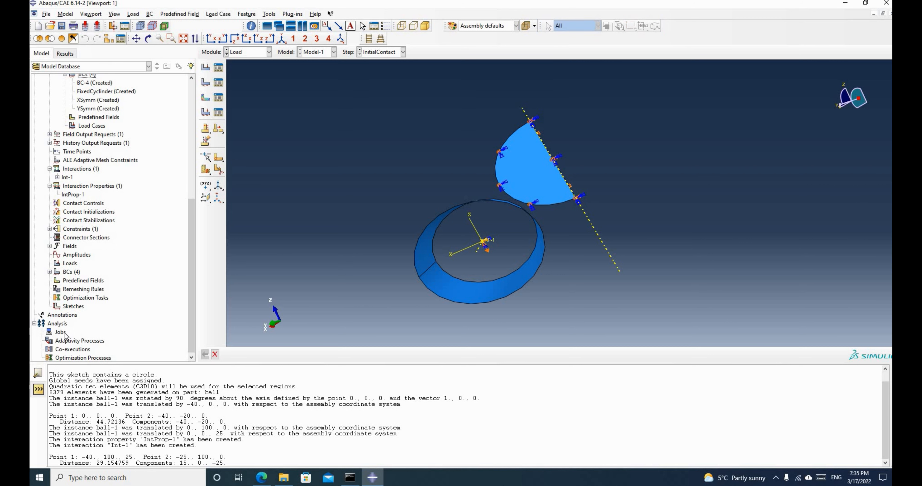
right_click(67, 332)
key(Return)
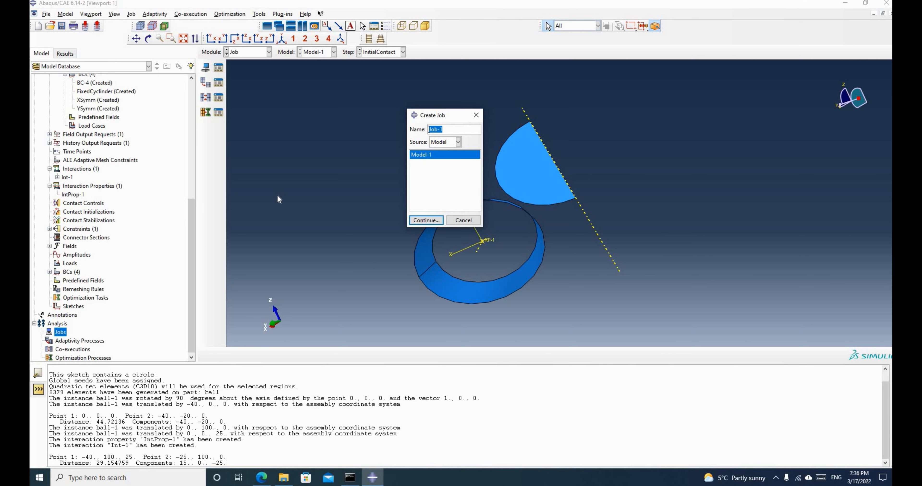
text(Contact)
key(Home)
text(Ball)
click(426, 220)
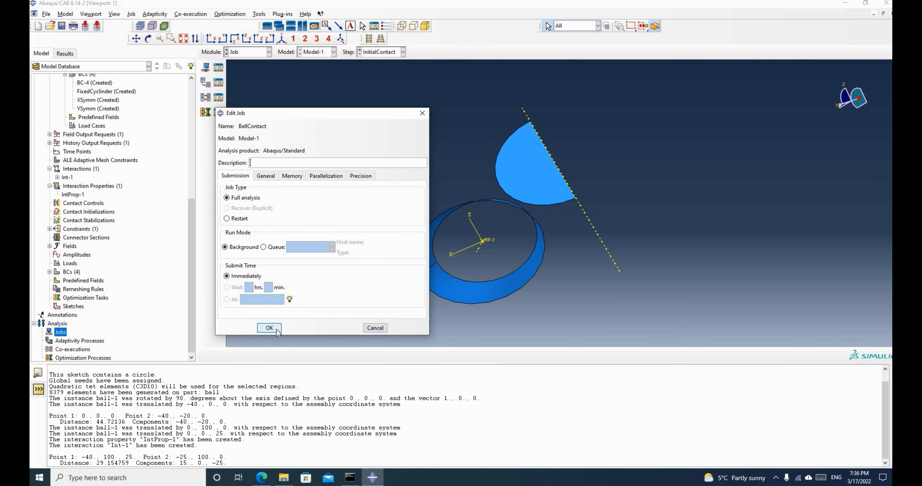
click(269, 328)
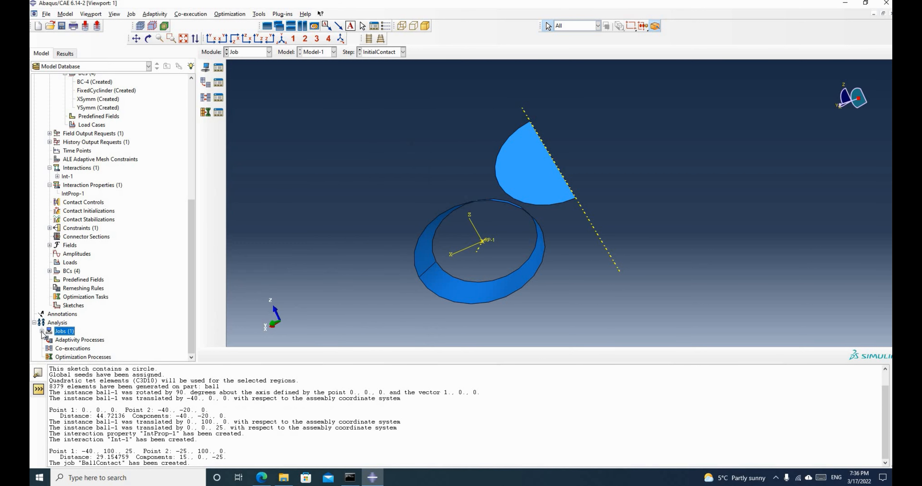
Submit the BallContact job for analysis.
click(42, 331)
click(67, 340)
right_click(67, 341)
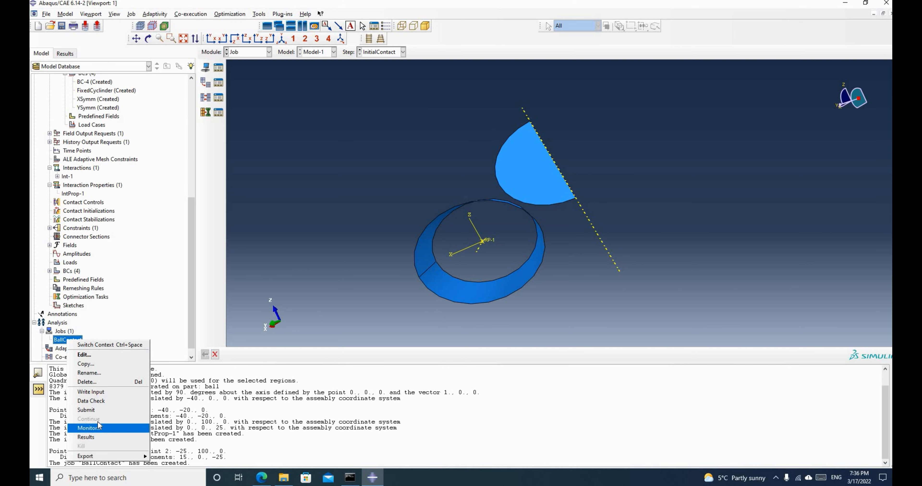
click(86, 410)
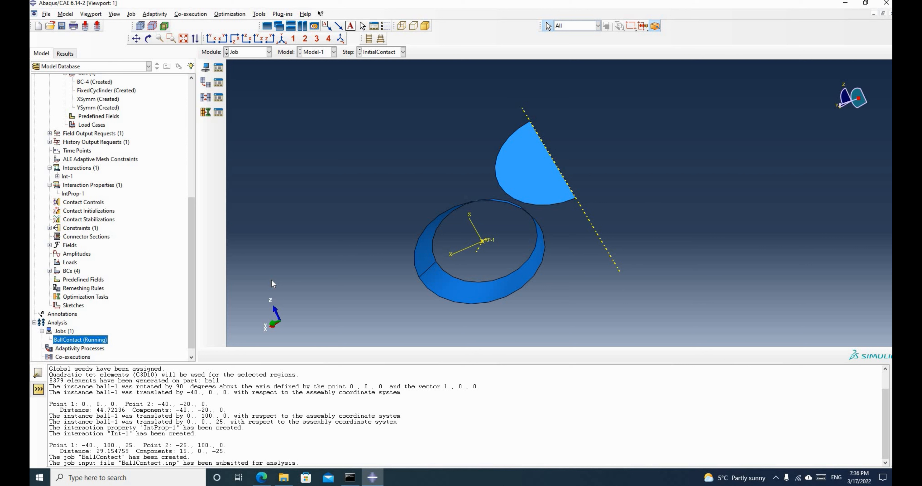
Monitor the BallContact job in an enlarged monitor window and check its reported errors.
right_click(93, 344)
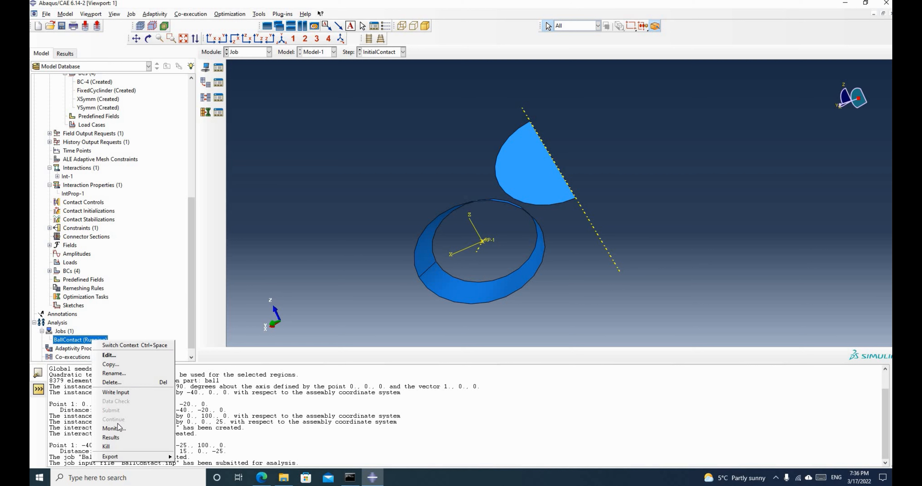
click(121, 429)
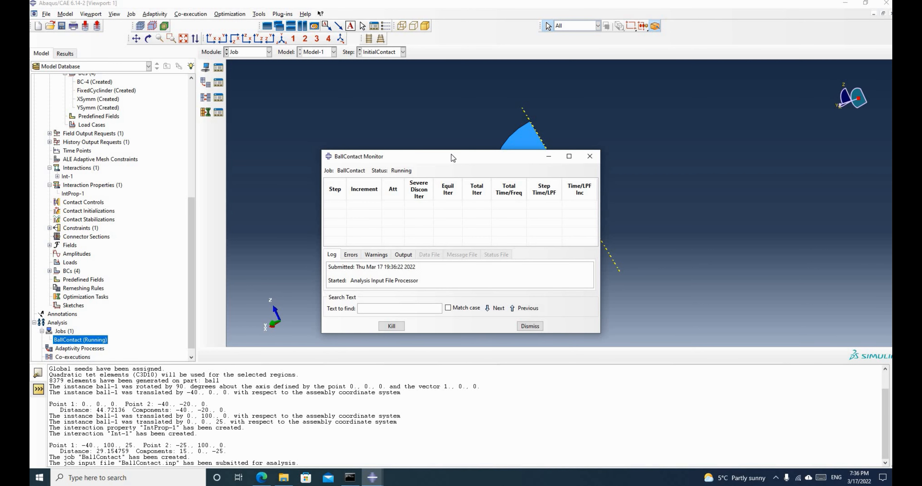
drag(452, 157, 212, 94)
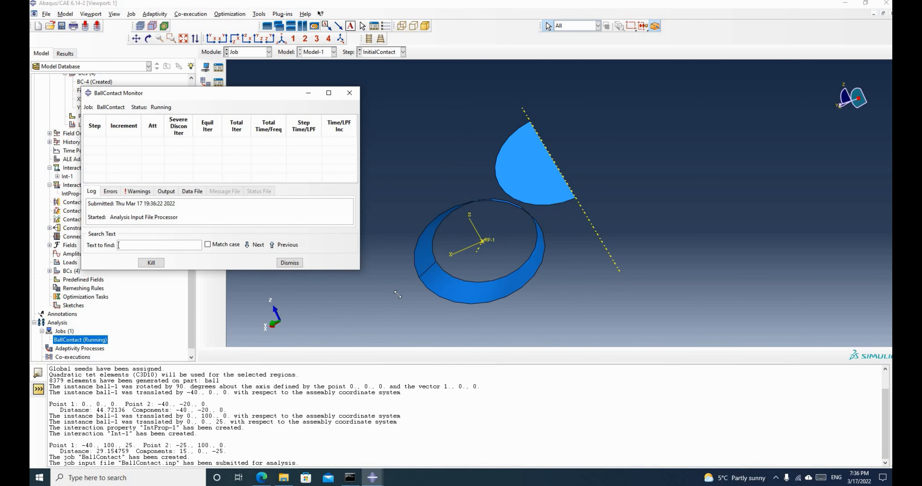
drag(359, 274, 425, 311)
drag(301, 90, 278, 84)
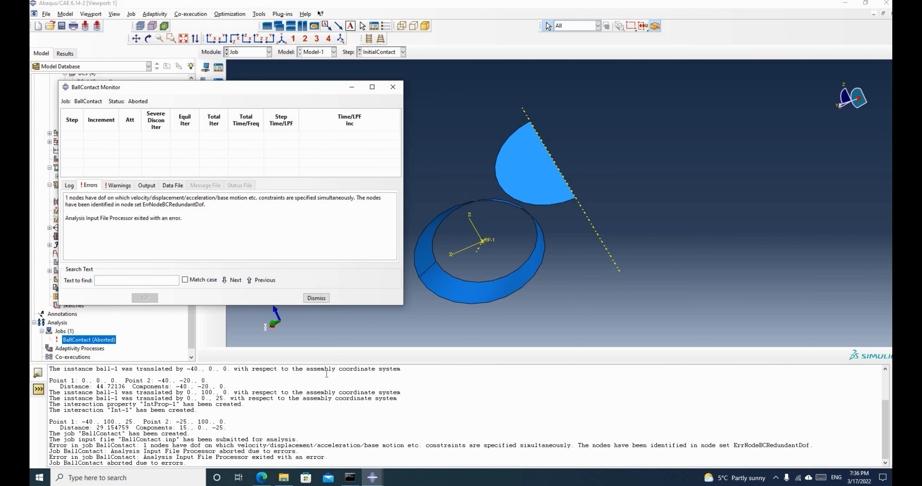
click(393, 86)
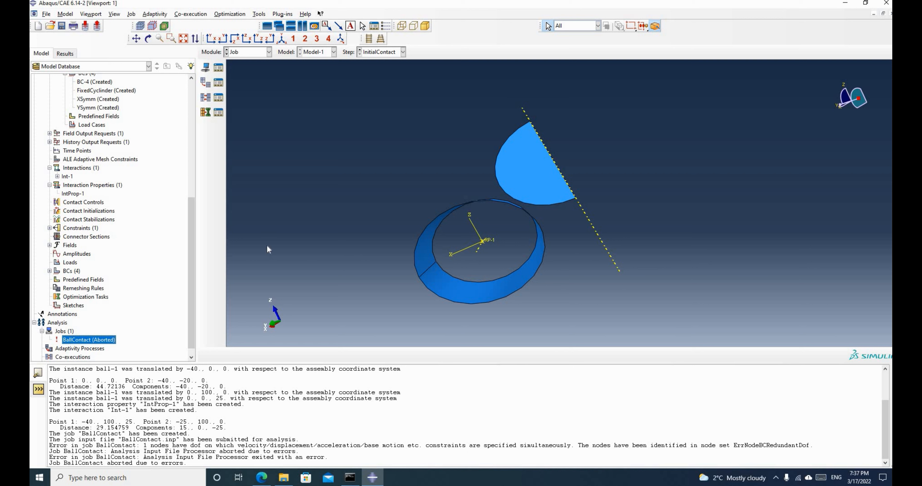
Review the XSymm and YSymm boundary conditions, checking their symmetry types and the ball faces they act on.
scroll(184, 222, up, 4)
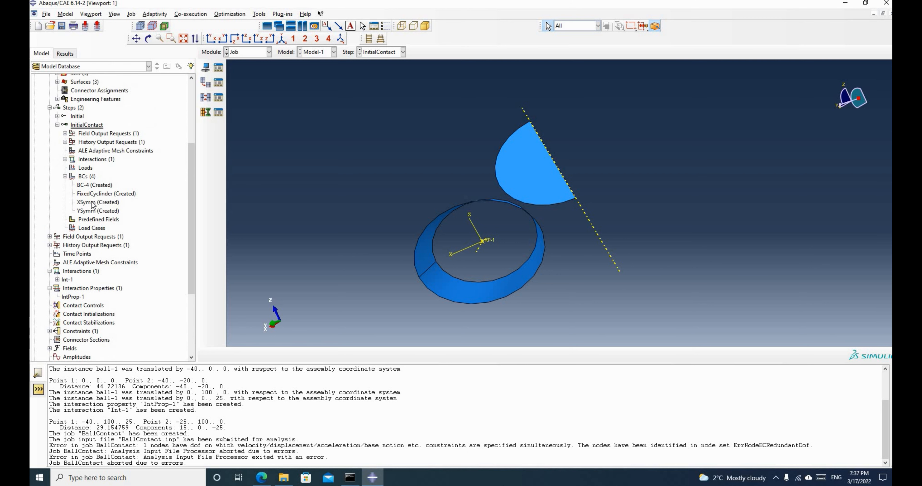
click(93, 202)
double_click(93, 203)
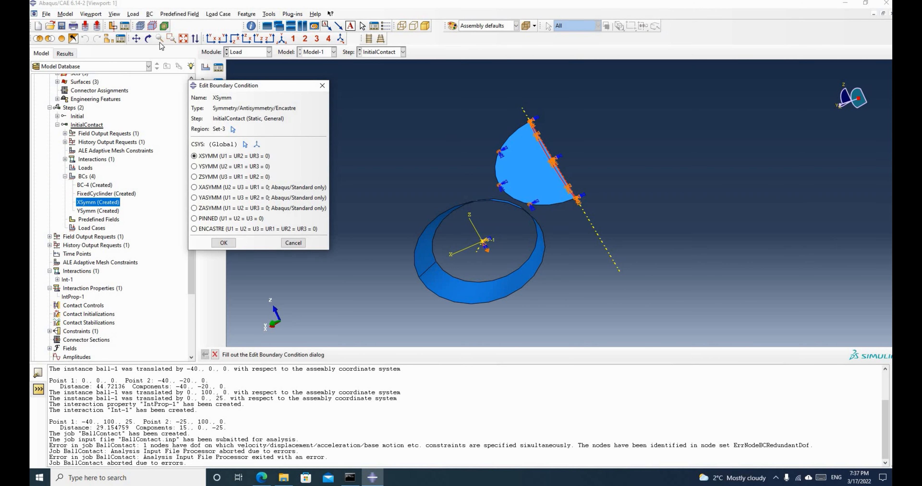
click(148, 38)
drag(558, 208, 584, 229)
key(Escape)
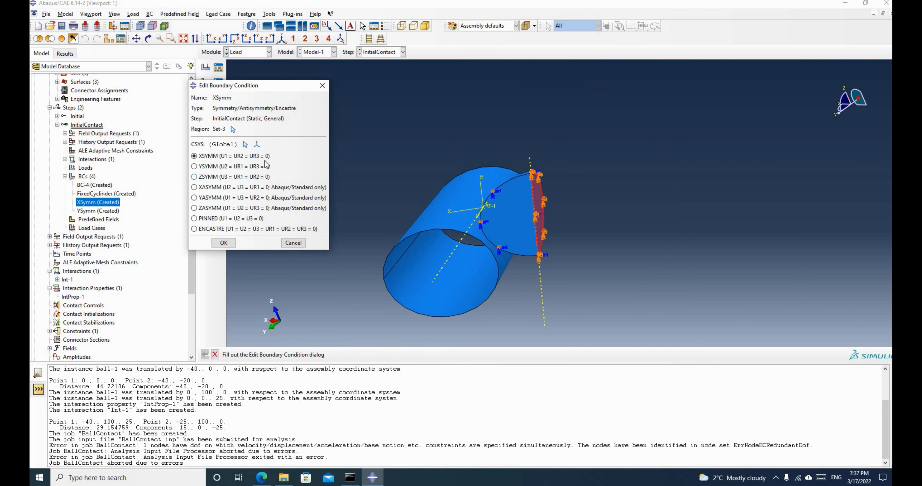
click(223, 243)
double_click(107, 211)
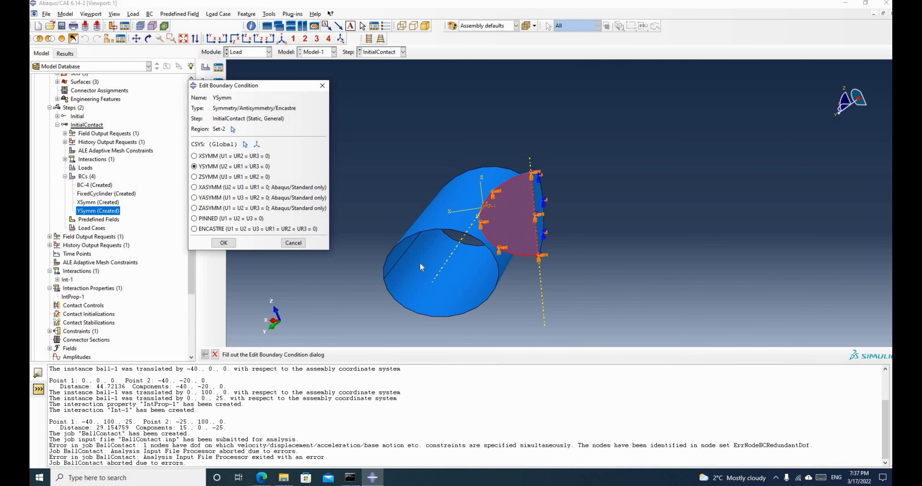
click(224, 243)
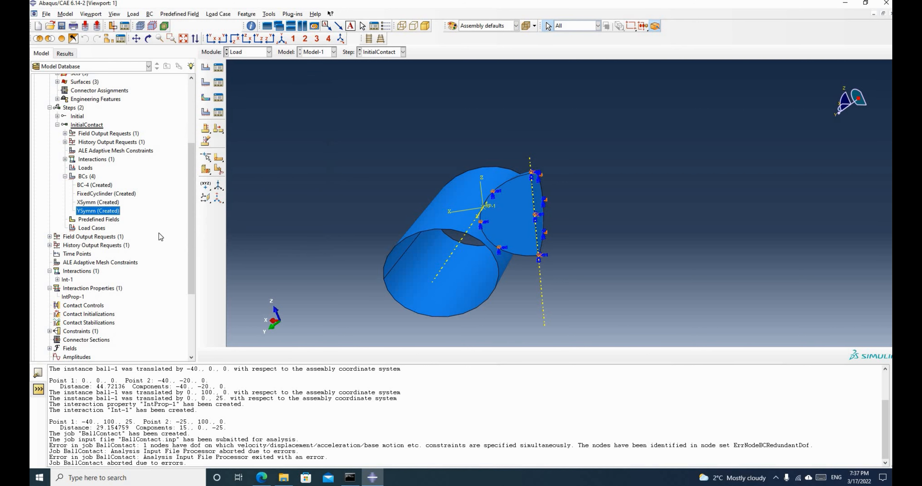
Review the cylinder's fixed and displacement boundary conditions, checking their regions and constrained degrees of freedom.
double_click(106, 195)
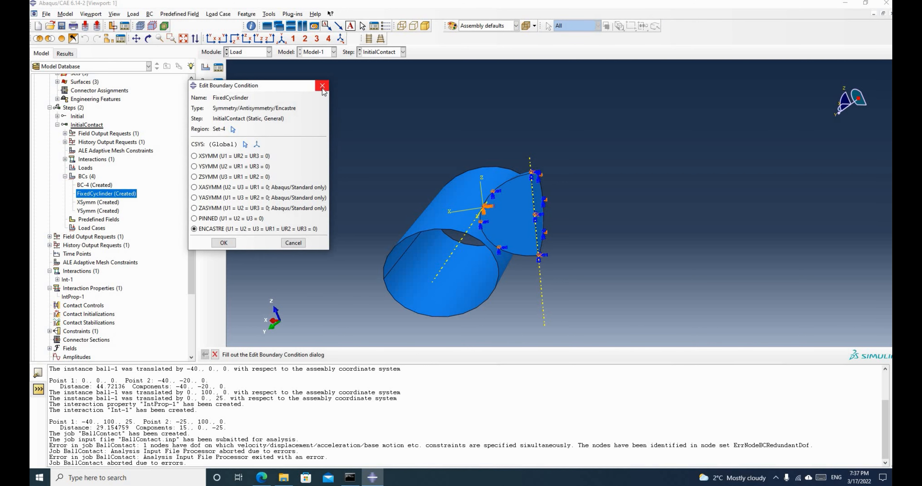
click(148, 39)
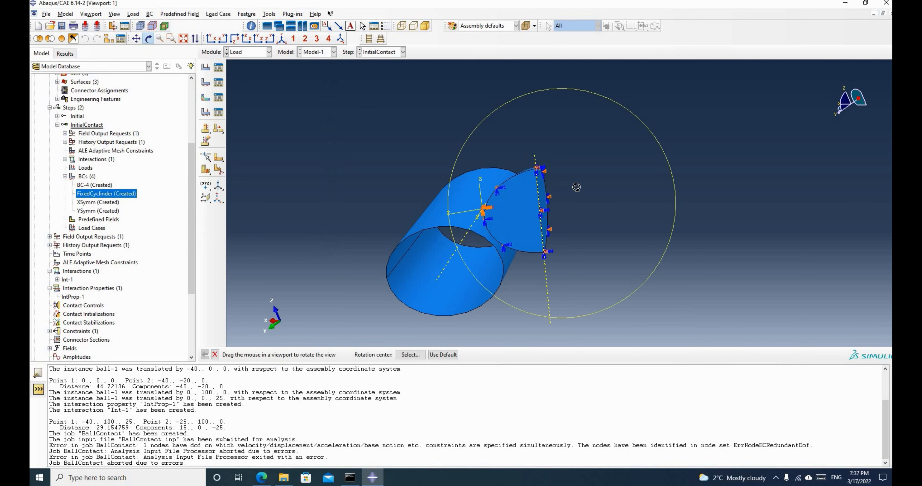
drag(576, 187, 310, 250)
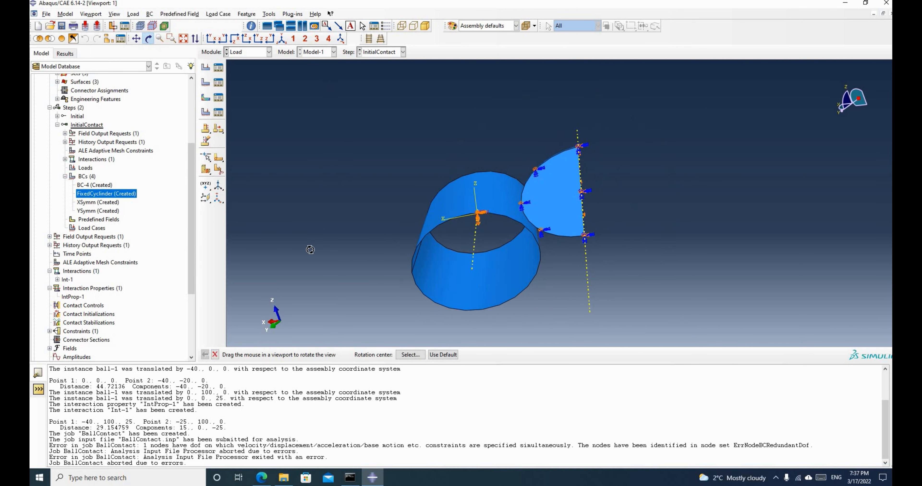
middle_click(380, 269)
click(221, 243)
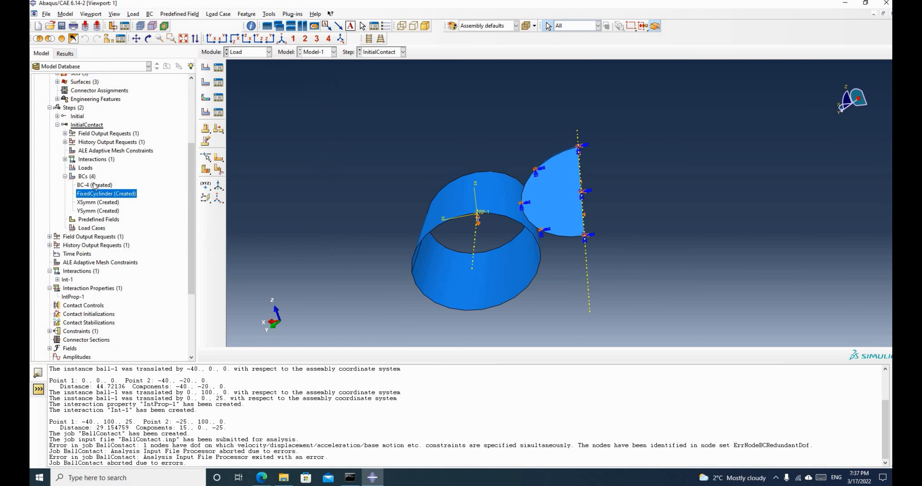
double_click(95, 185)
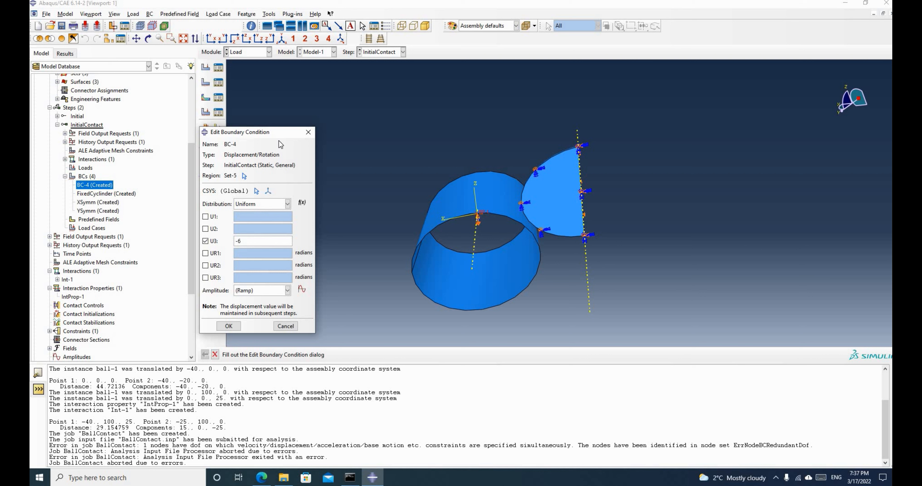
click(308, 132)
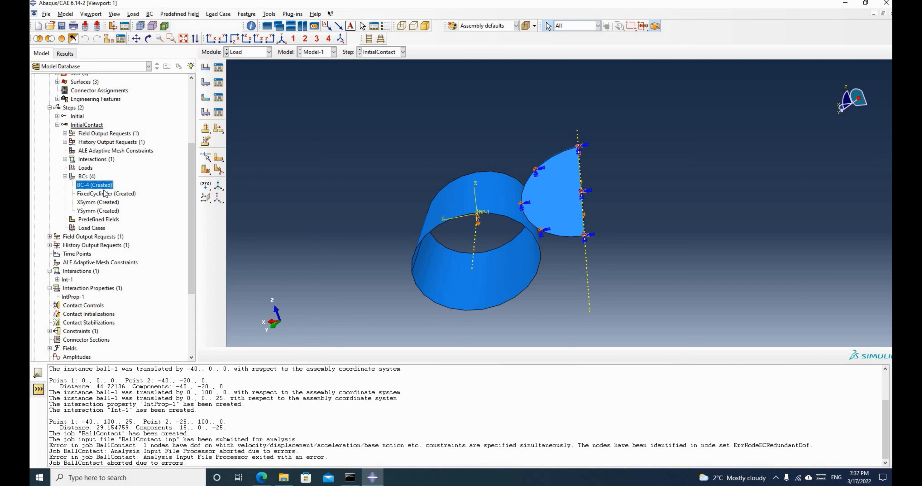
Delete the U3 displacement boundary condition from the cylinder's reference point.
right_click(100, 189)
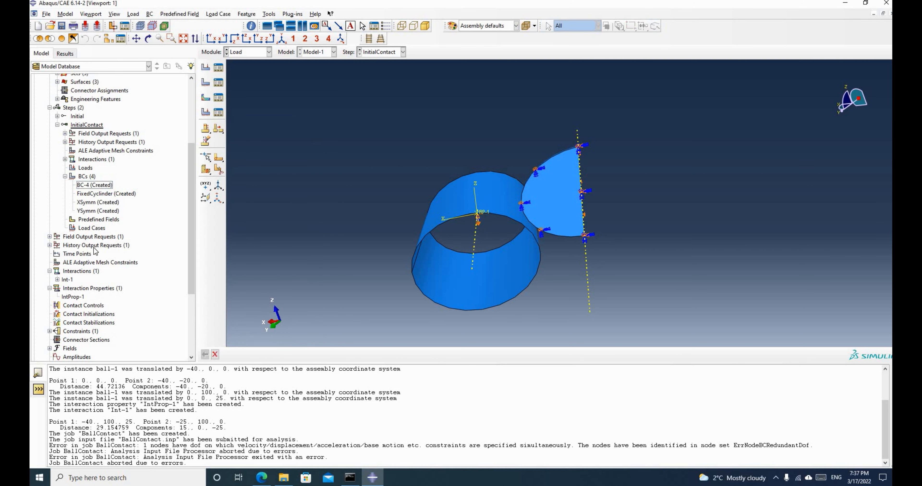
scroll(71, 265, down, 4)
click(50, 262)
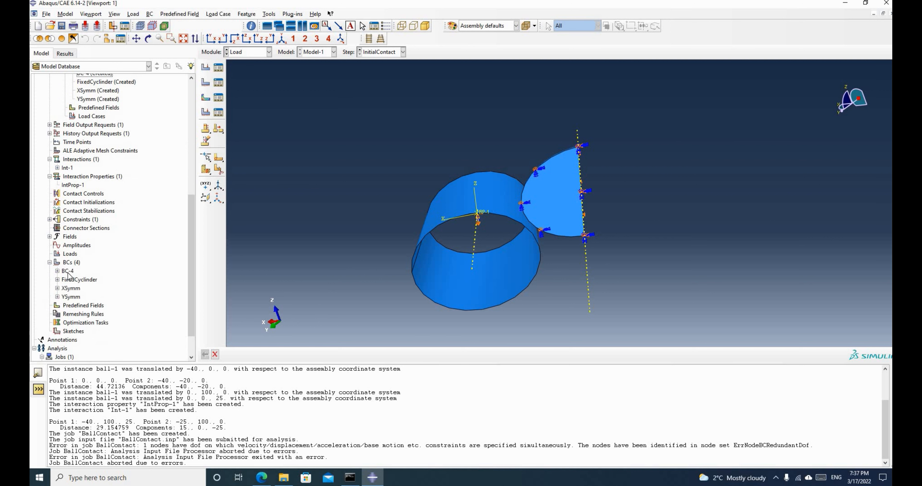
click(68, 271)
right_click(68, 271)
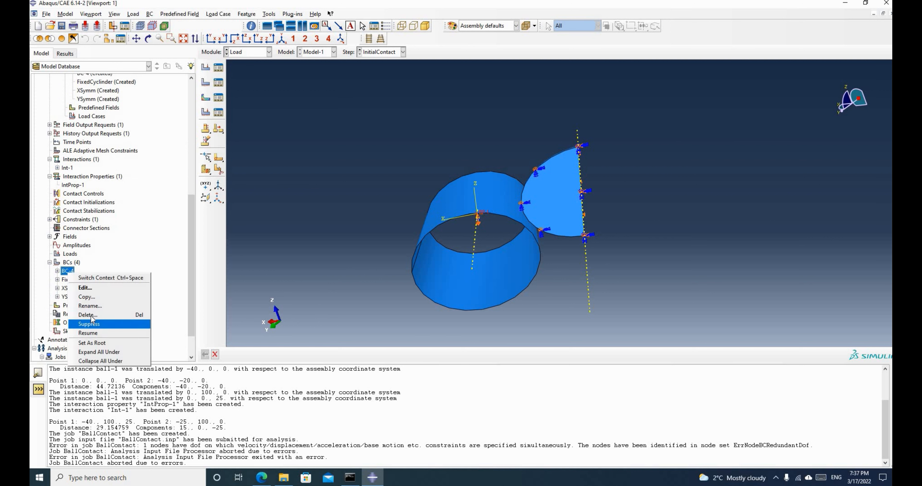
click(88, 315)
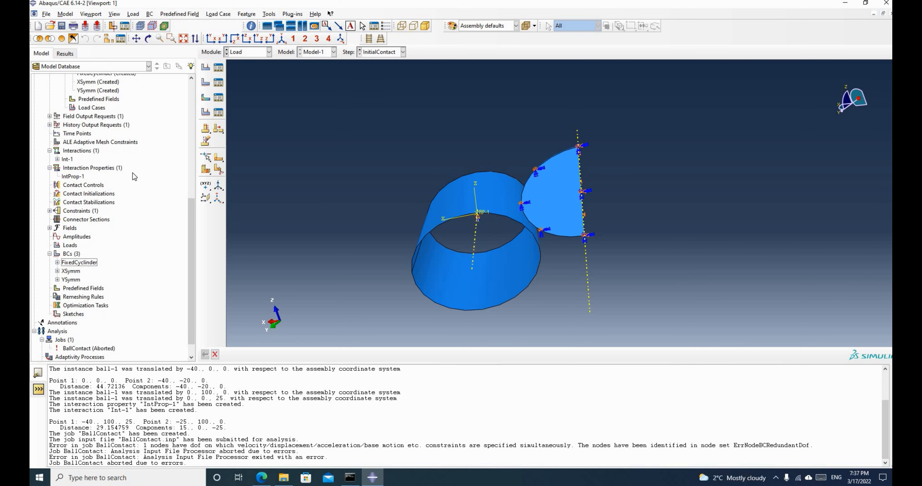
Start a mechanical Displacement/Rotation boundary condition named BallDisp in the InitialContact step.
scroll(118, 168, up, 3)
click(87, 142)
right_click(85, 142)
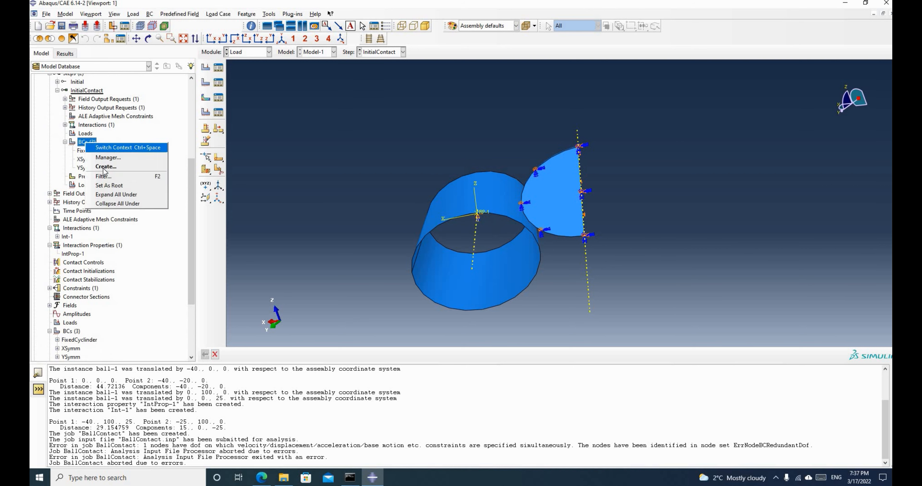
click(104, 168)
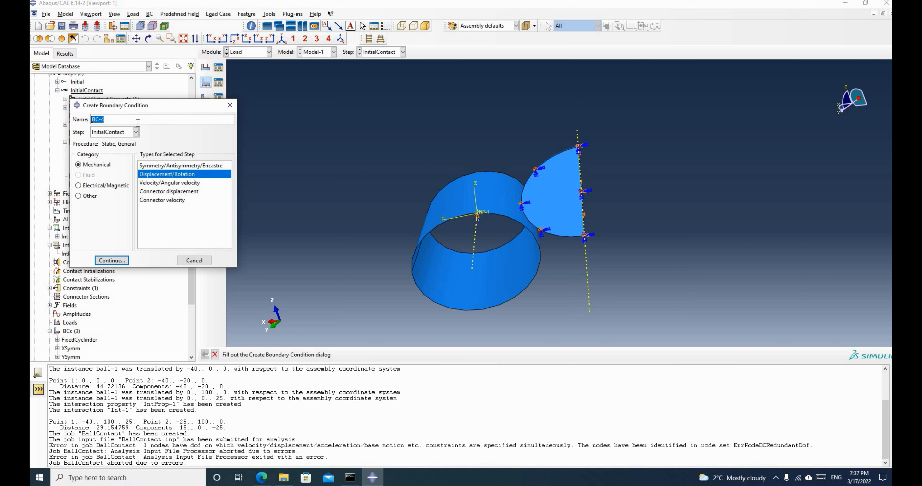
text(BallDisp)
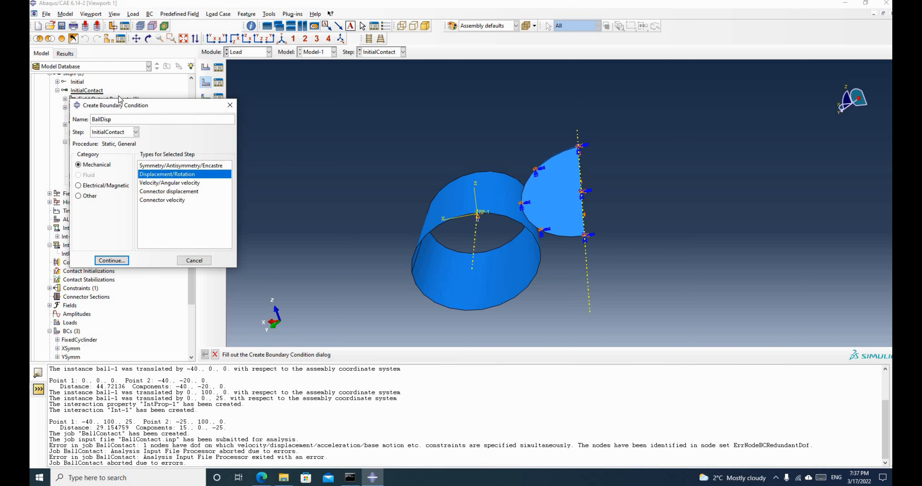
click(110, 263)
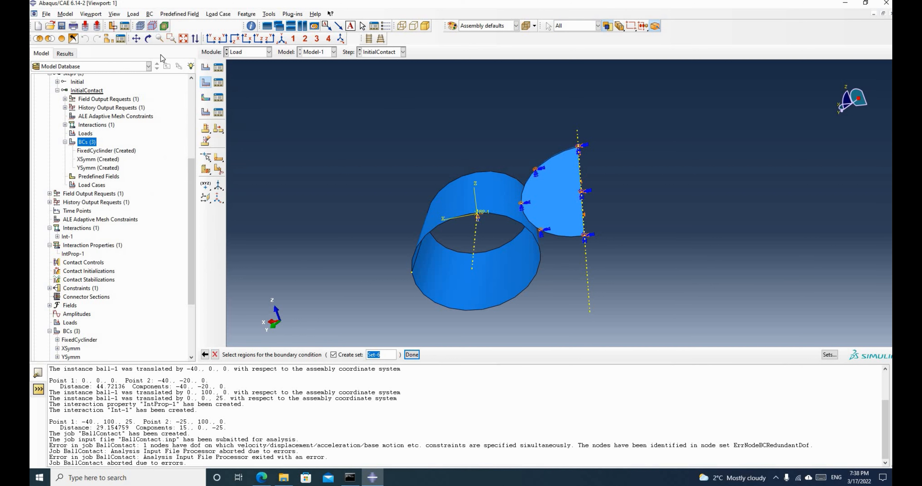
Assign the ball's flat upper face as the region of the BallDisp boundary condition.
click(148, 39)
drag(561, 209, 750, 199)
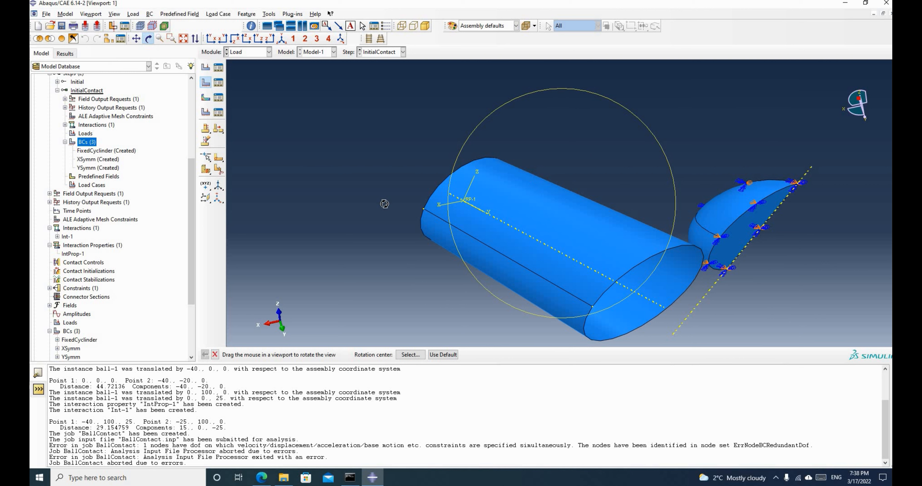
middle_click(746, 186)
click(749, 191)
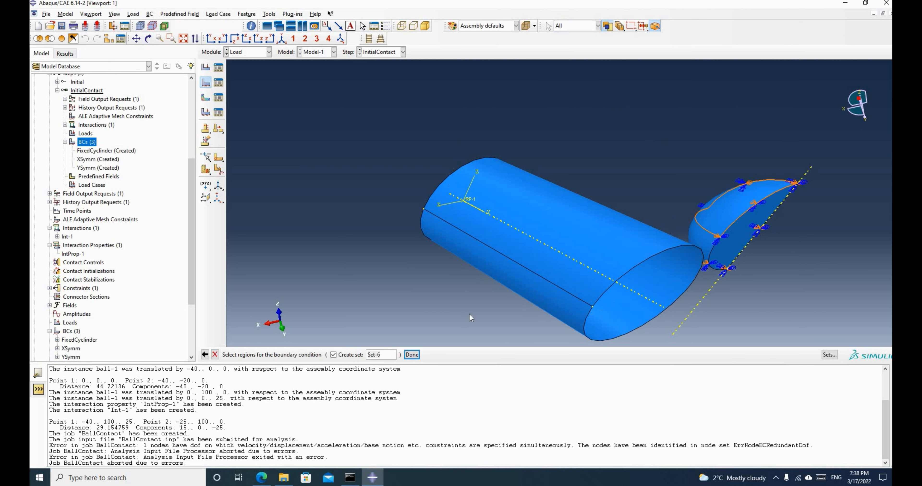
click(736, 199)
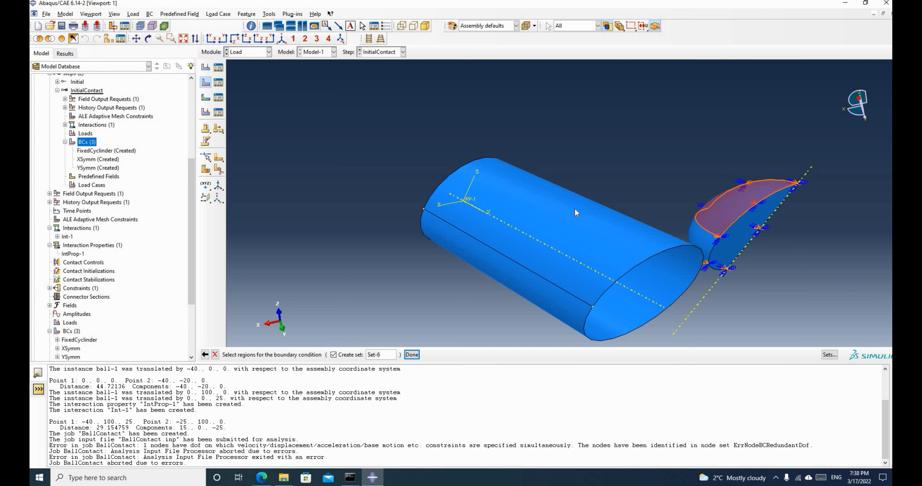
scroll(574, 209, down, 1)
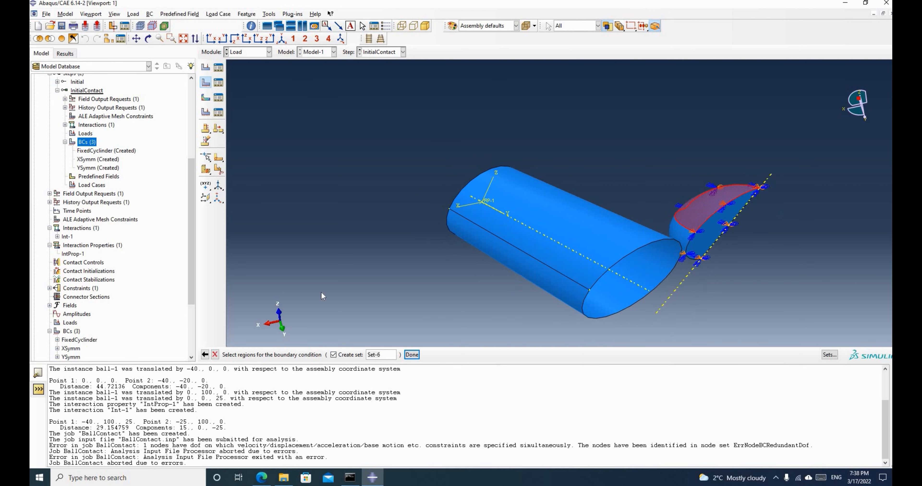
click(412, 354)
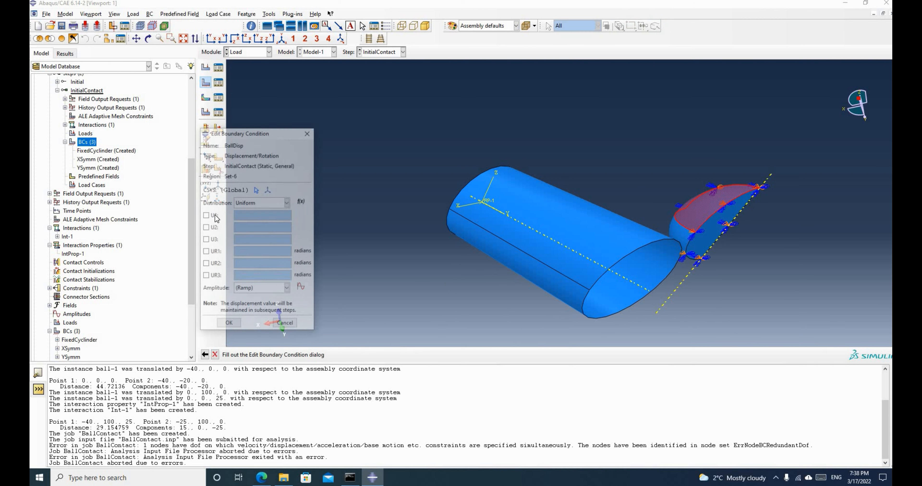
Constrain only U3 in the BallDisp boundary condition, with a displacement of -1, and accept it.
click(206, 240)
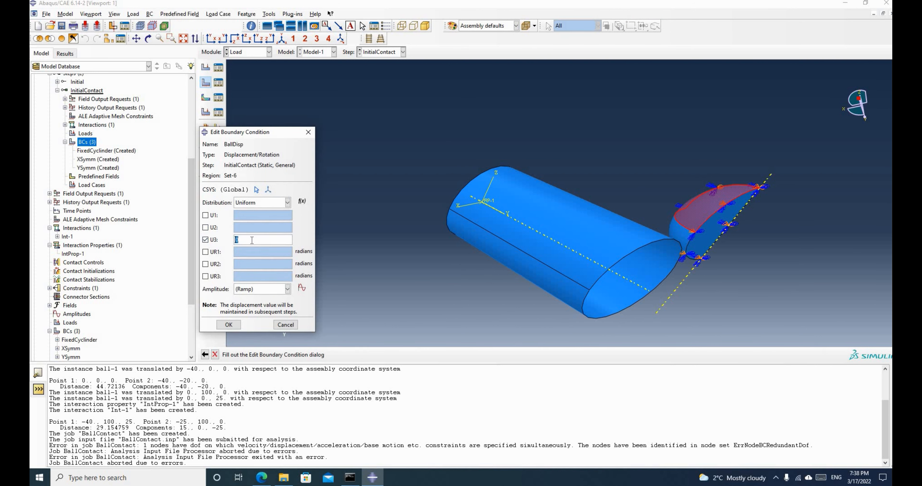
text(-1)
click(235, 325)
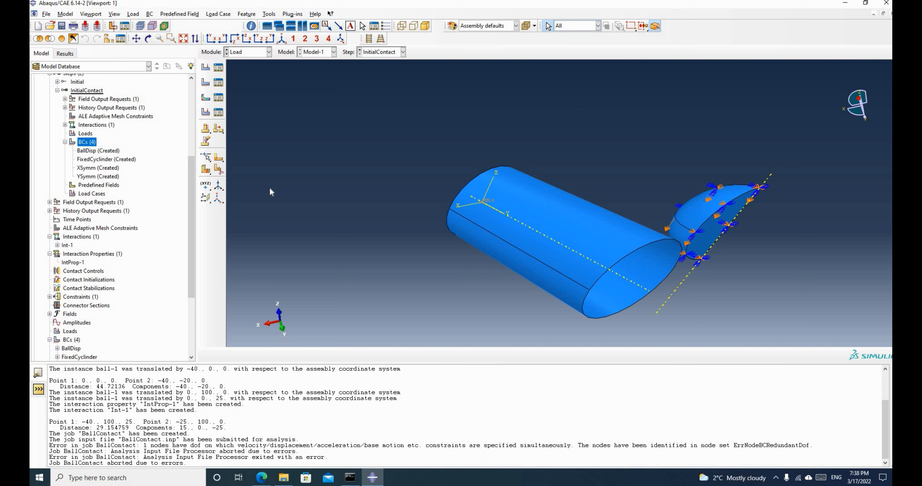
Resubmit the BallContact job for analysis, overwriting the existing job files.
click(148, 39)
drag(581, 224, 190, 349)
right_click(91, 332)
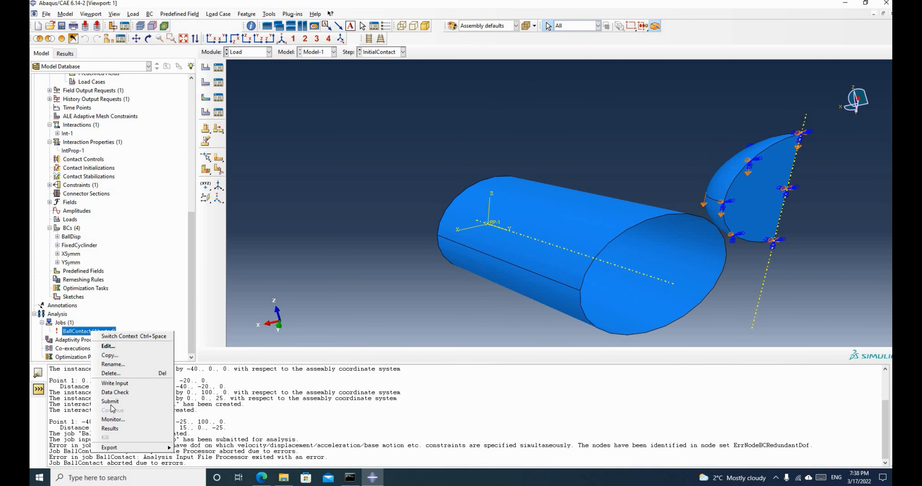
click(110, 401)
click(60, 91)
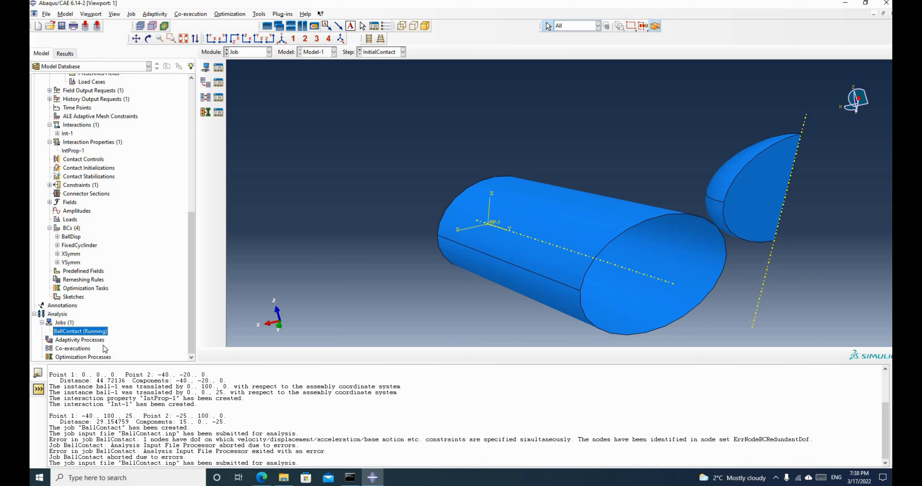
Monitor the running BallContact job, checking the processor messages and its warnings, errors and log.
right_click(99, 330)
click(358, 213)
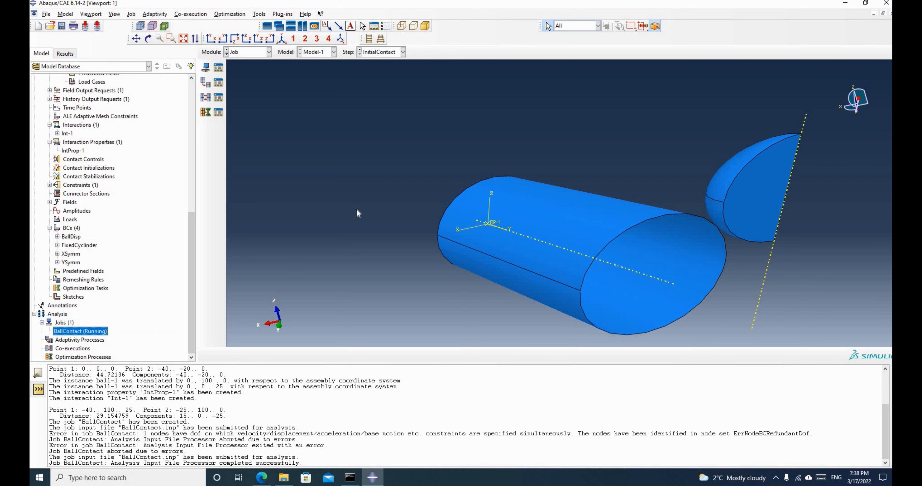
drag(416, 144, 223, 89)
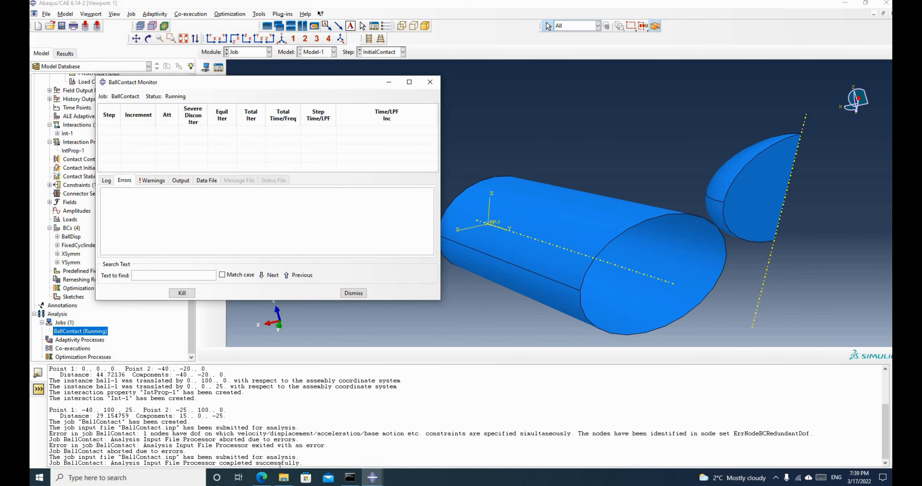
drag(305, 464, 107, 464)
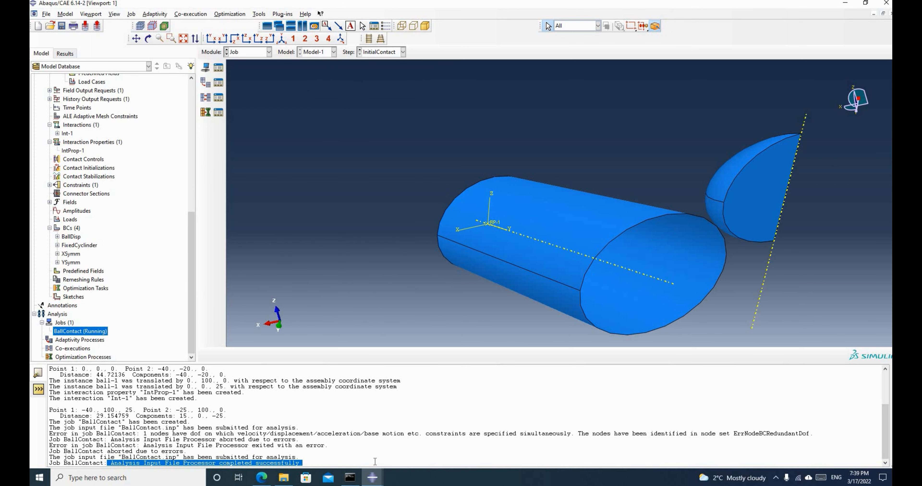
mouse_move(379, 476)
click(413, 444)
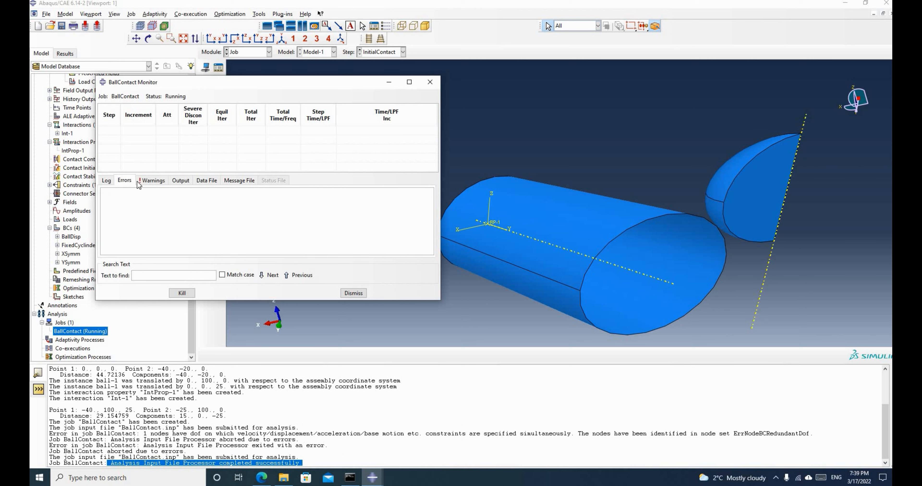
click(154, 181)
click(125, 180)
click(110, 183)
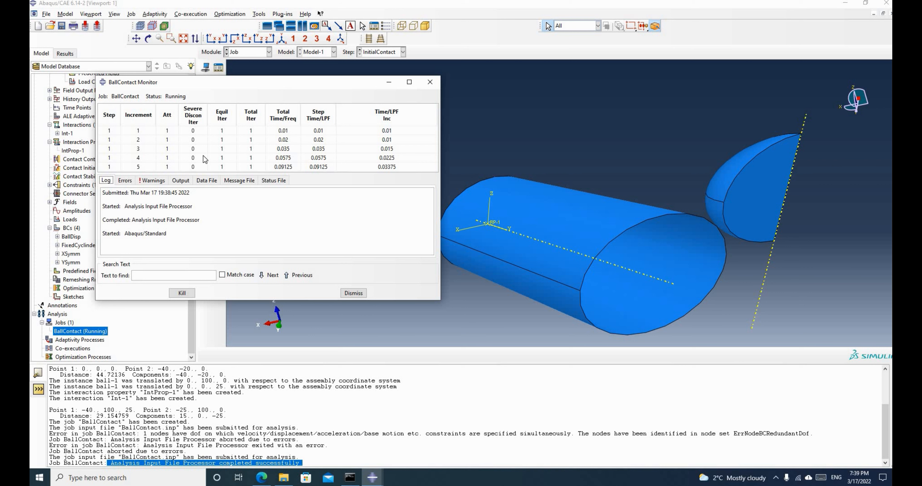
Open the BallContact results and plot von Mises stress contours on the deformed shape, viewed from the cylinder's end.
click(389, 87)
right_click(97, 332)
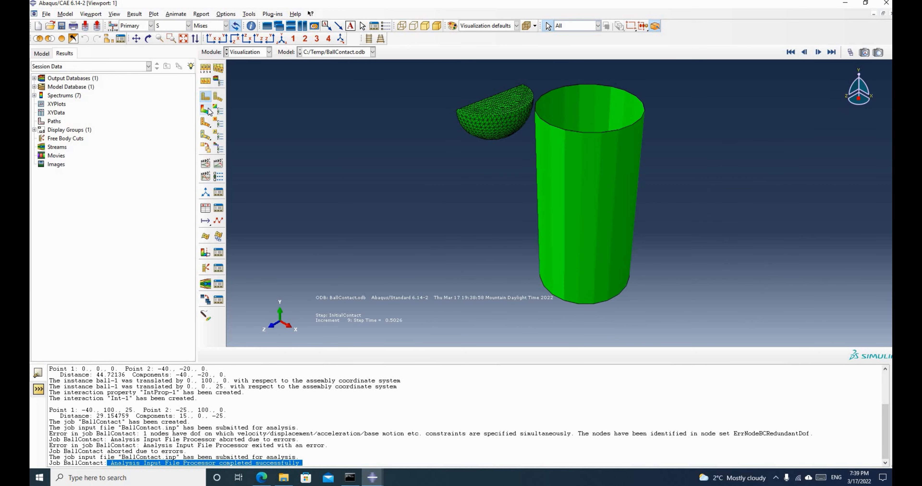
click(208, 111)
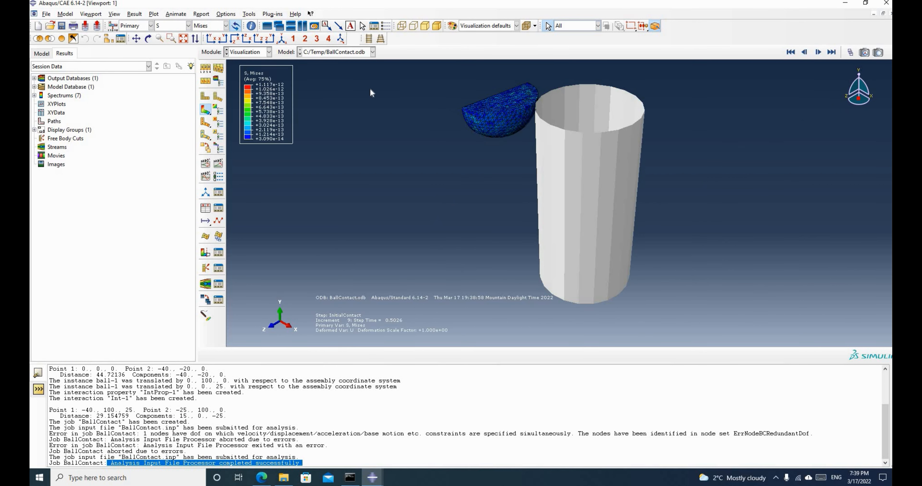
click(148, 39)
drag(642, 181, 591, 216)
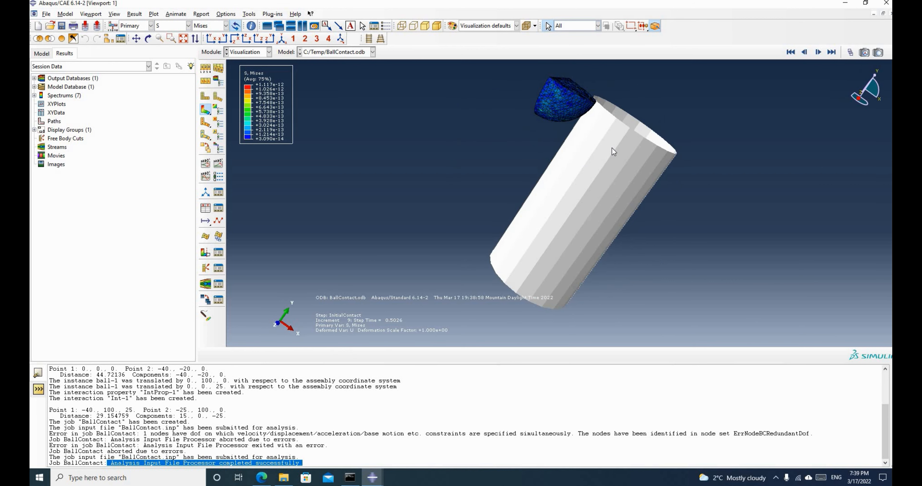
click(148, 39)
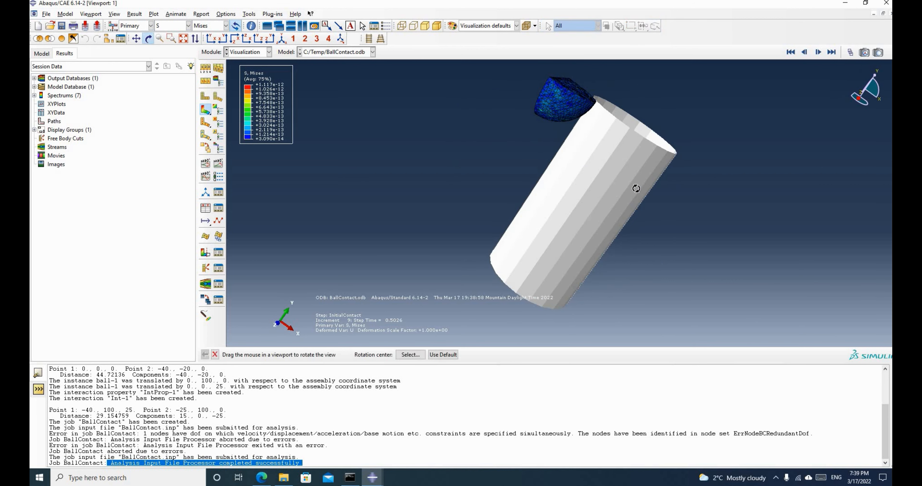
drag(636, 188, 661, 156)
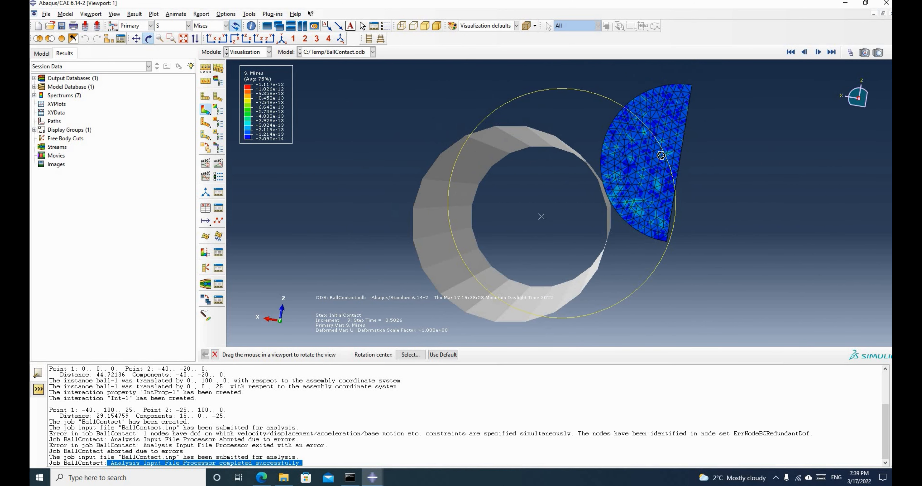
drag(635, 182, 488, 195)
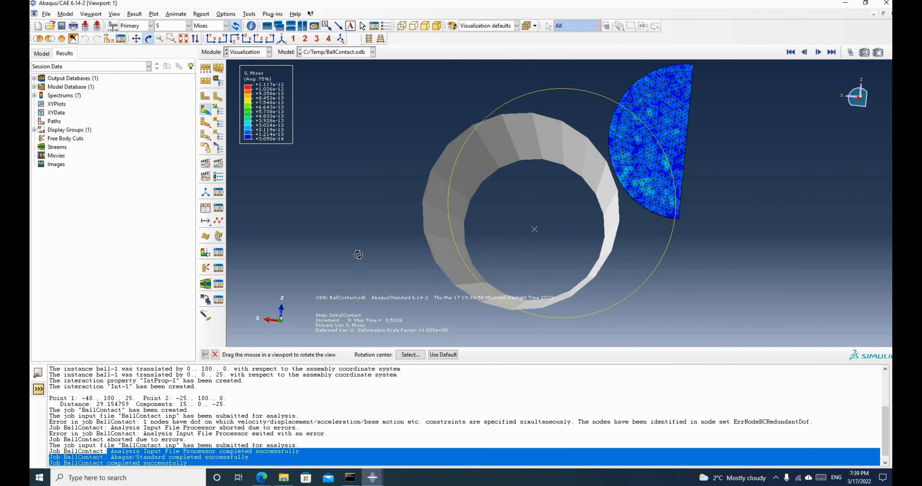
Set the displayed results frame to the last one, frame 11, and inspect the stress at the ball's contact area.
click(851, 53)
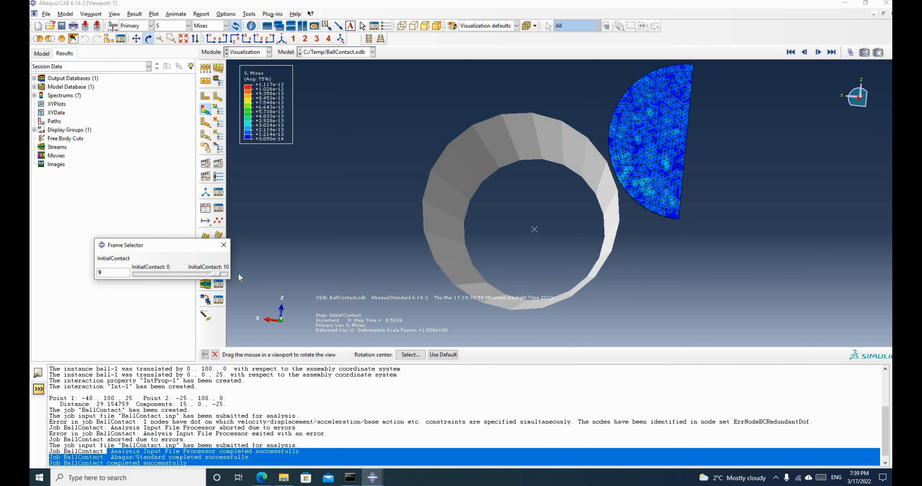
drag(217, 274, 227, 274)
scroll(613, 151, down, 5)
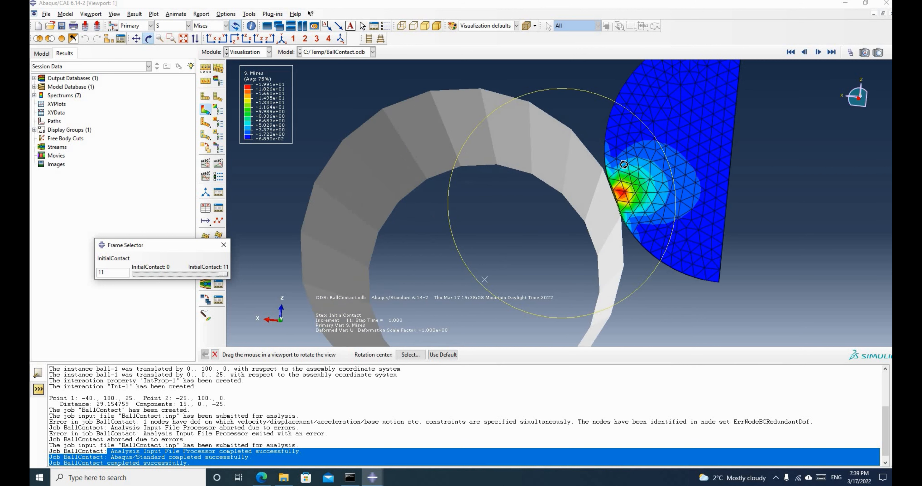
drag(623, 165, 569, 256)
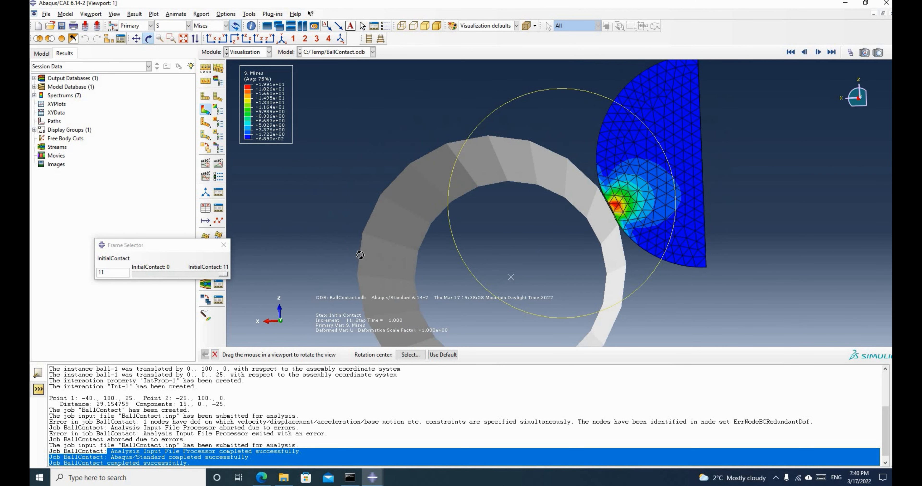
click(224, 245)
Return to the model database and switch from the results to the Step module.
click(41, 53)
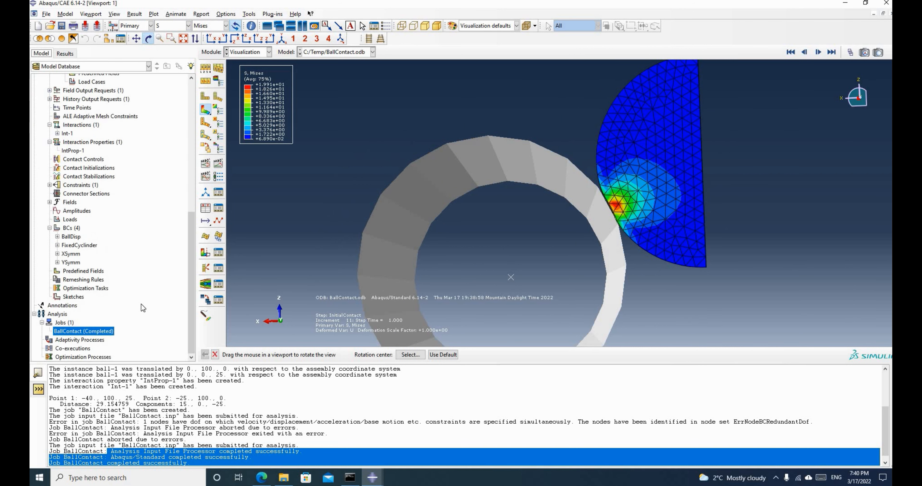
scroll(141, 303, up, 4)
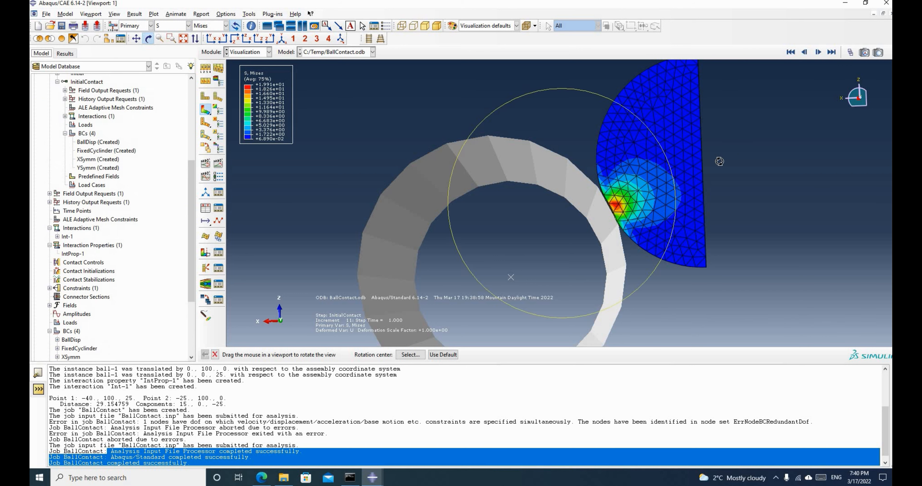
drag(674, 131, 642, 148)
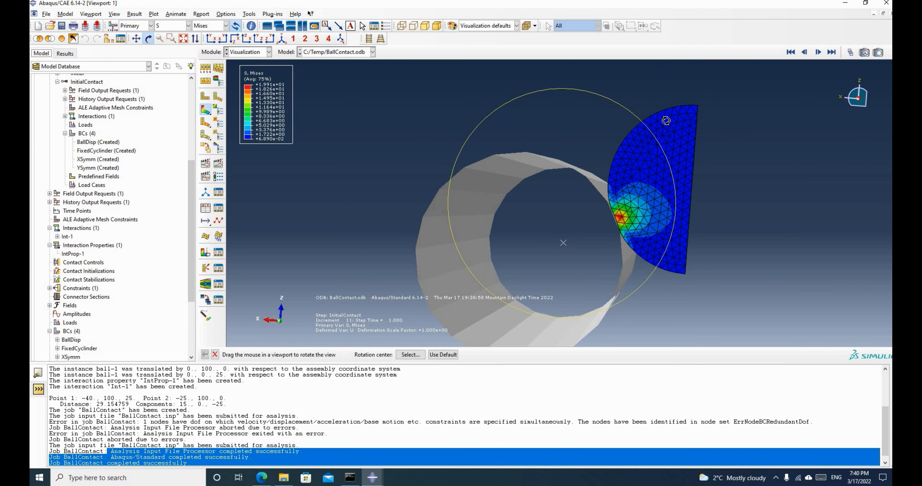
drag(576, 214, 671, 129)
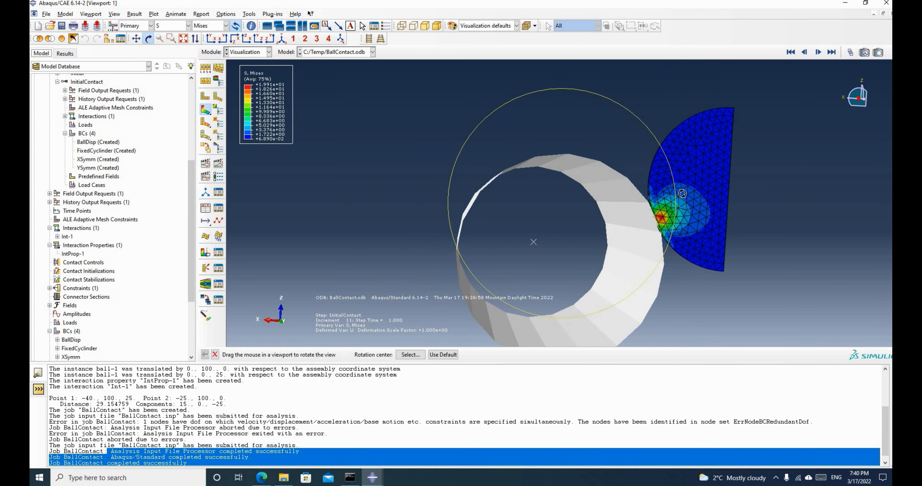
drag(661, 174, 660, 264)
drag(566, 257, 538, 245)
click(244, 53)
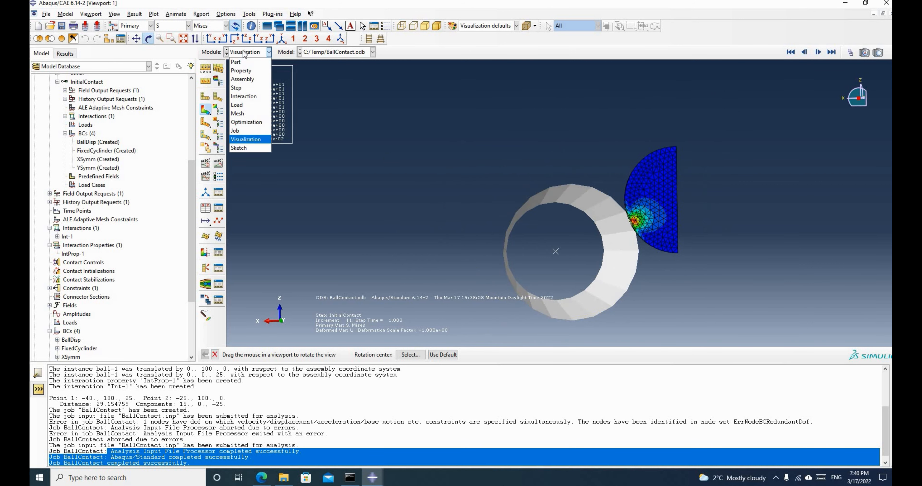
click(53, 55)
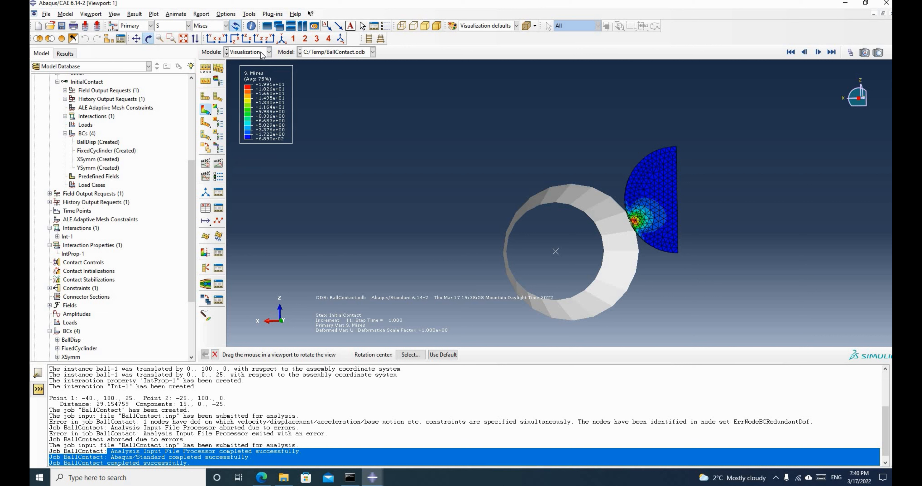
click(264, 54)
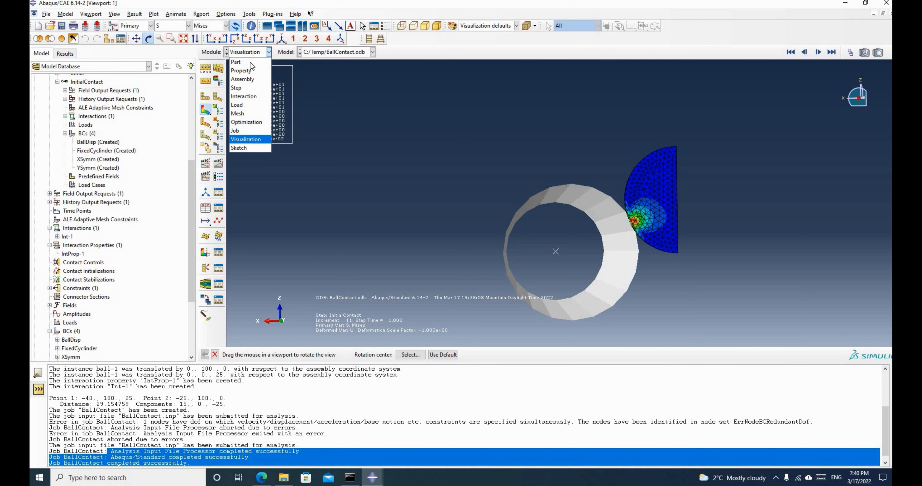
click(244, 88)
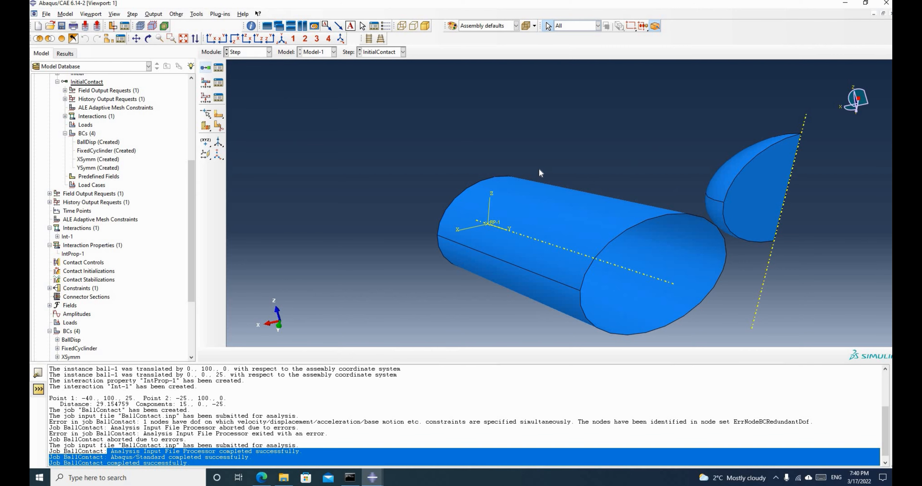
Switch to the lecture PDF in Edge and underline the task of finding the pressure needed to push the ball through the two cylinders.
scroll(539, 168, up, 2)
click(262, 477)
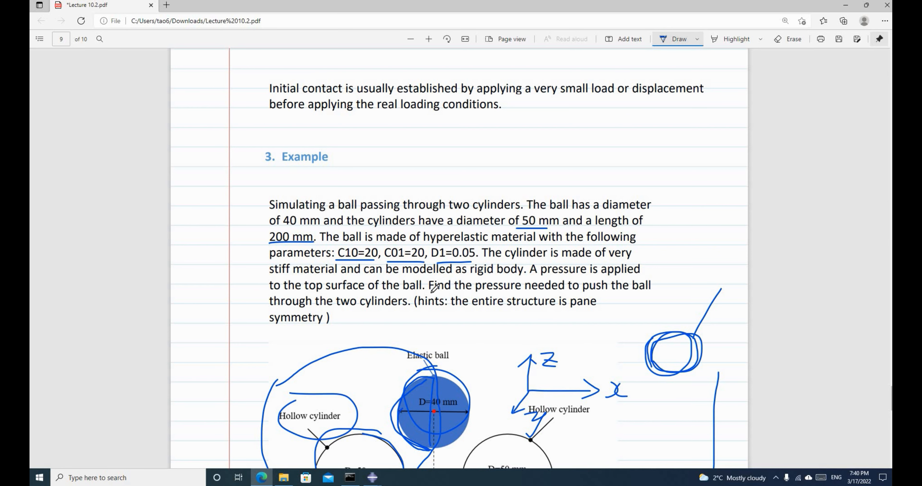
drag(431, 291, 648, 293)
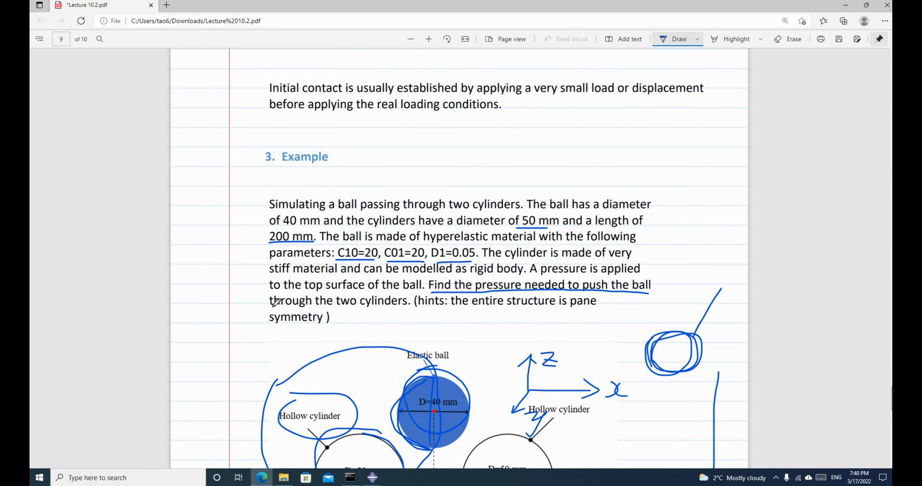
drag(273, 307, 403, 307)
scroll(407, 441, down, 2)
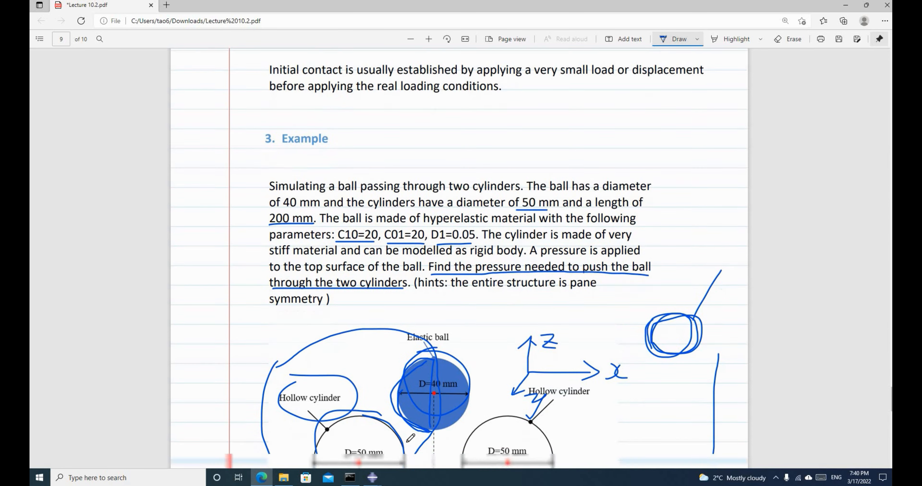
scroll(409, 438, down, 6)
Switch back to Abaqus/CAE and start creating a Static, Riks step inserted after InitialContact.
click(372, 478)
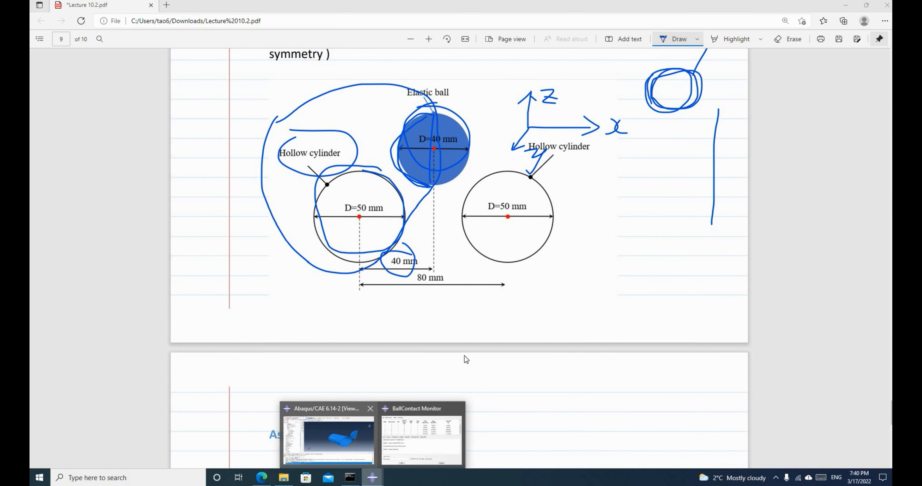
click(329, 437)
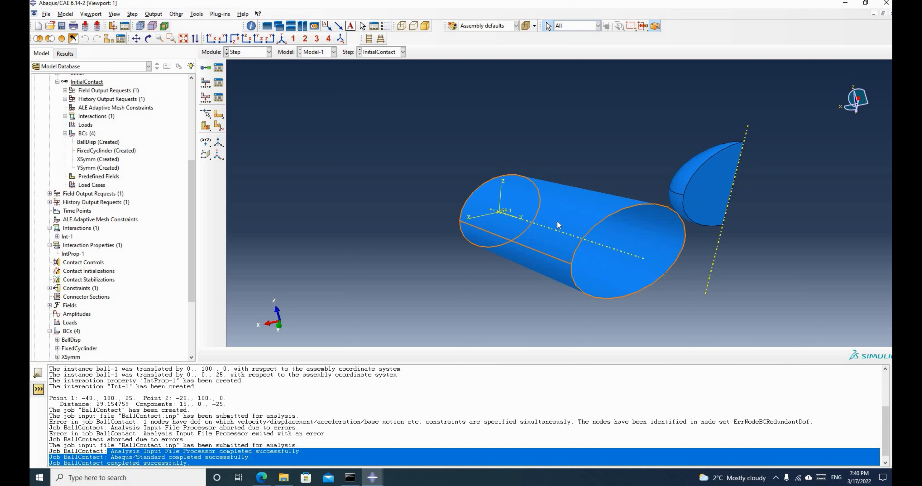
click(206, 69)
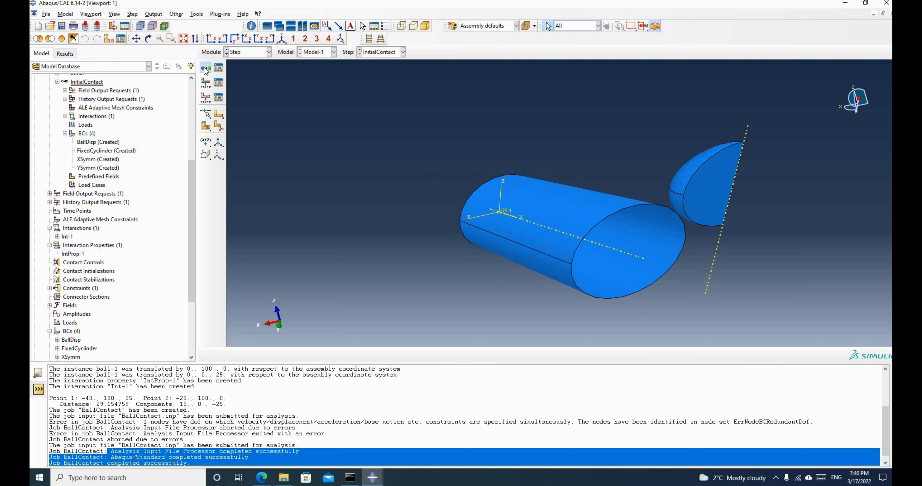
click(283, 245)
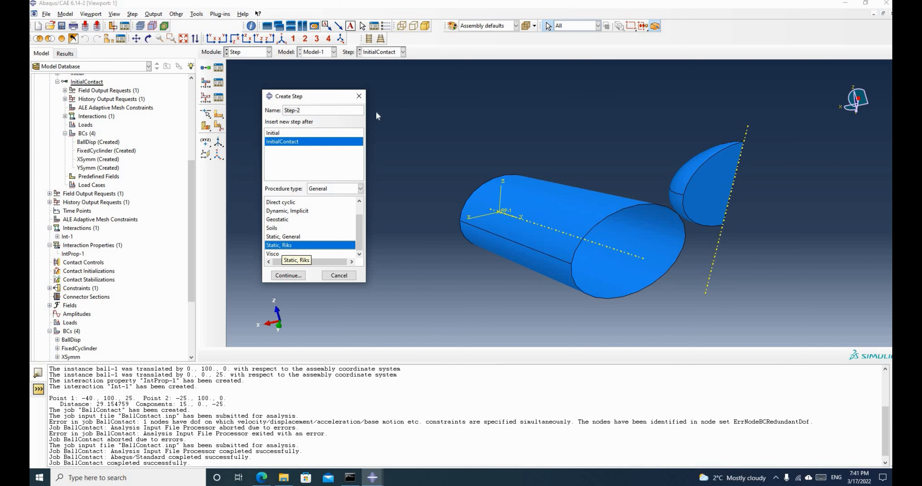
click(148, 38)
drag(593, 212, 643, 235)
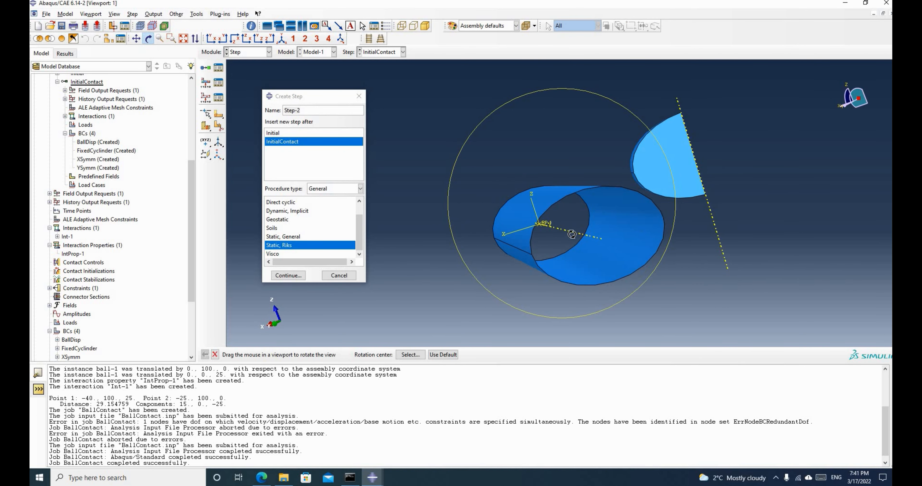
drag(572, 234, 611, 165)
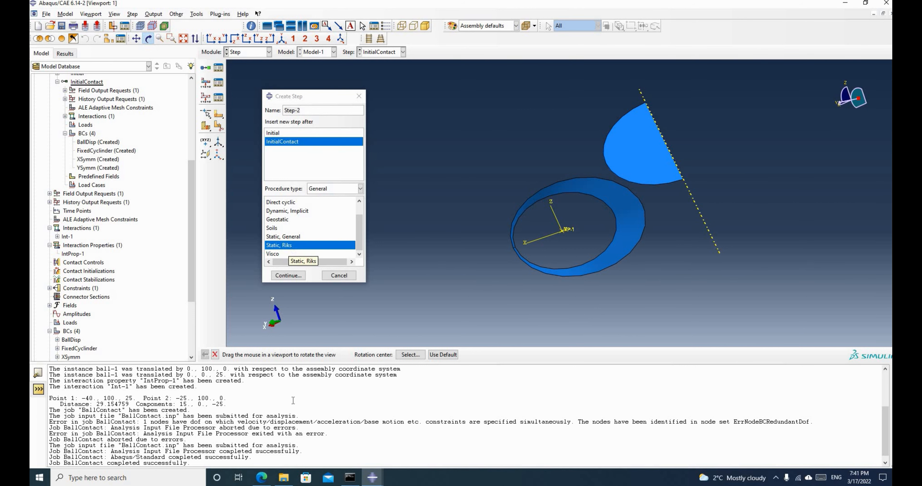
Switch to the lecture PDF and sketch the ball's successive positions between and below the two cylinders, marking the line through the cylinder centres.
click(262, 478)
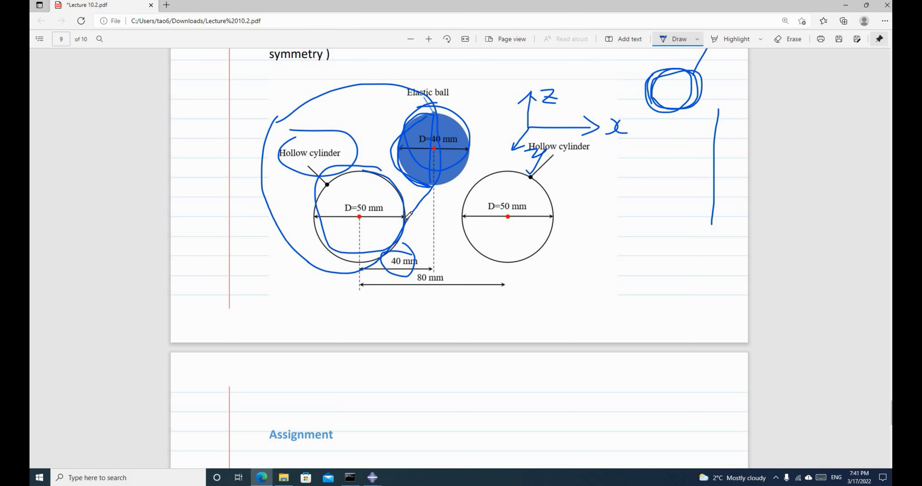
mouse_move(425, 182)
mouse_down()
mouse_move(472, 210)
mouse_move(423, 218)
mouse_move(439, 198)
mouse_up()
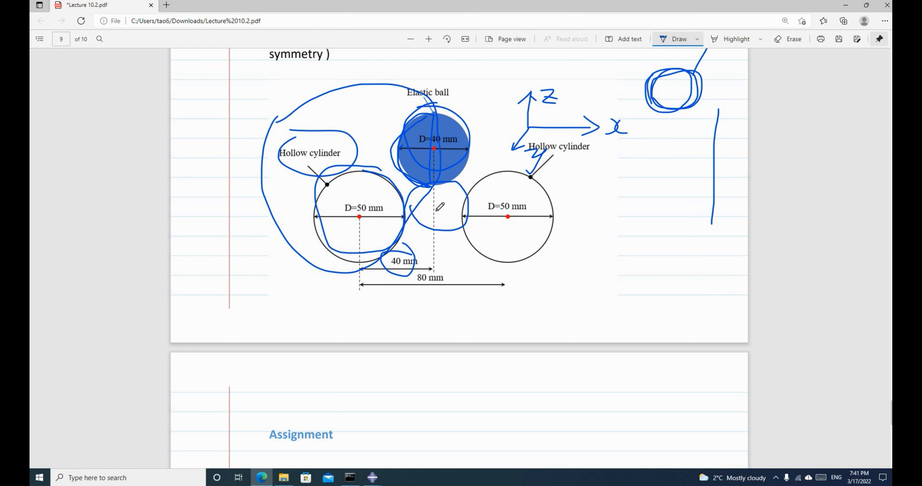
click(438, 208)
mouse_move(440, 247)
mouse_down()
mouse_move(429, 235)
mouse_move(399, 263)
mouse_move(466, 263)
mouse_up()
drag(414, 212, 483, 213)
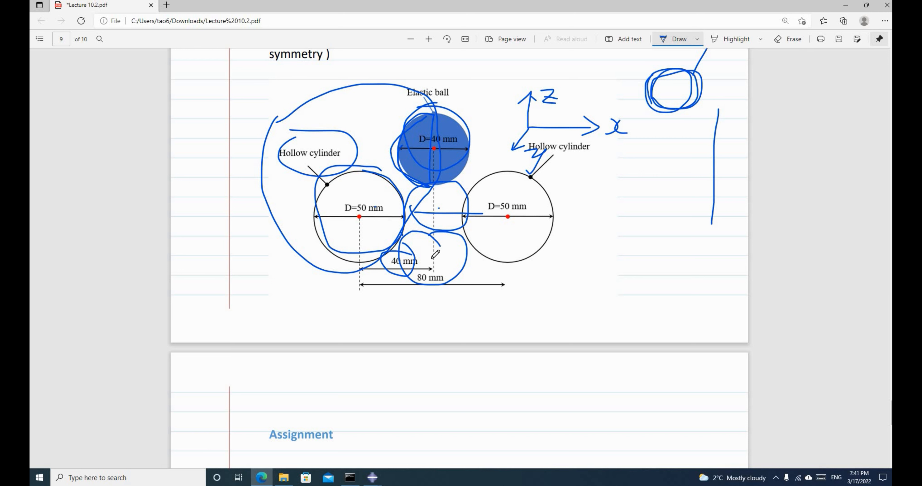
click(432, 258)
drag(414, 225, 401, 233)
drag(410, 239, 403, 252)
drag(407, 216, 501, 216)
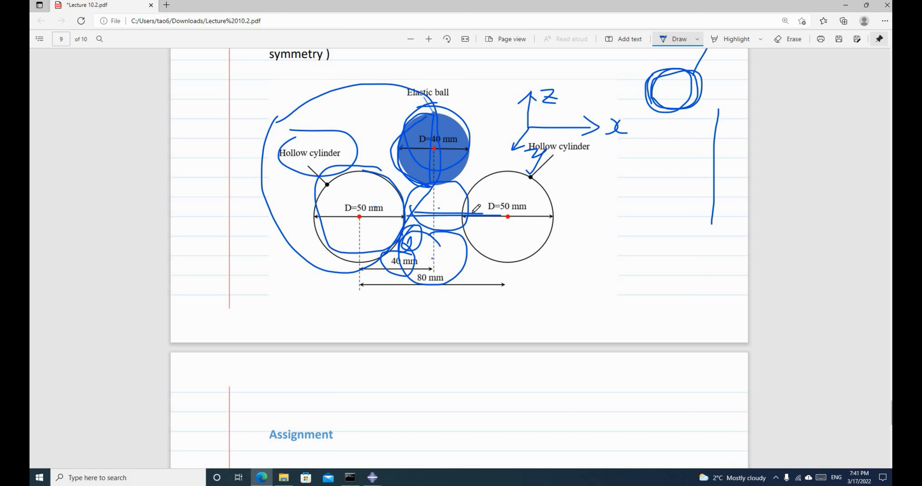
Return to Abaqus/CAE, name the new Static, Riks step Pressureload and open its settings.
click(372, 478)
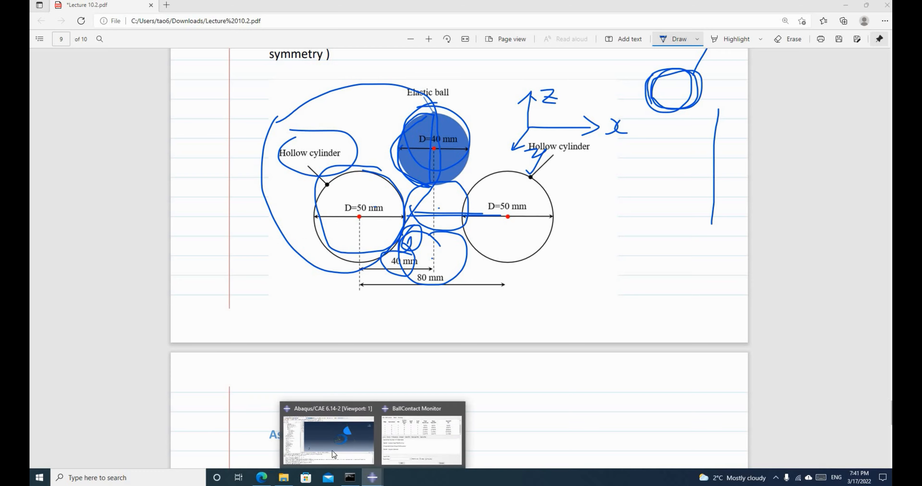
click(333, 454)
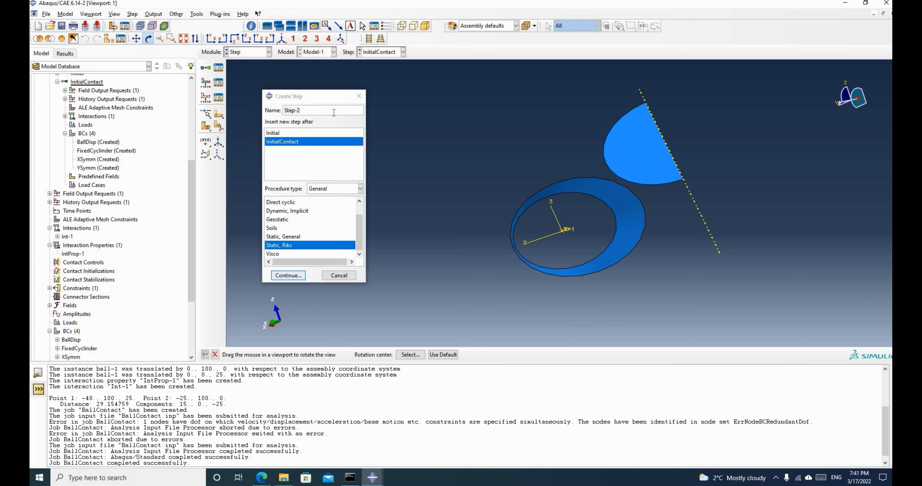
drag(307, 110, 273, 110)
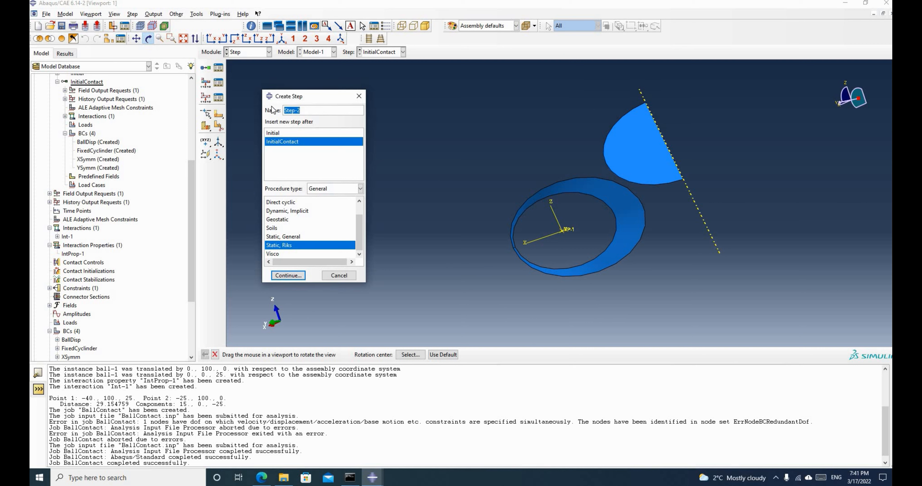
text(Pressureload)
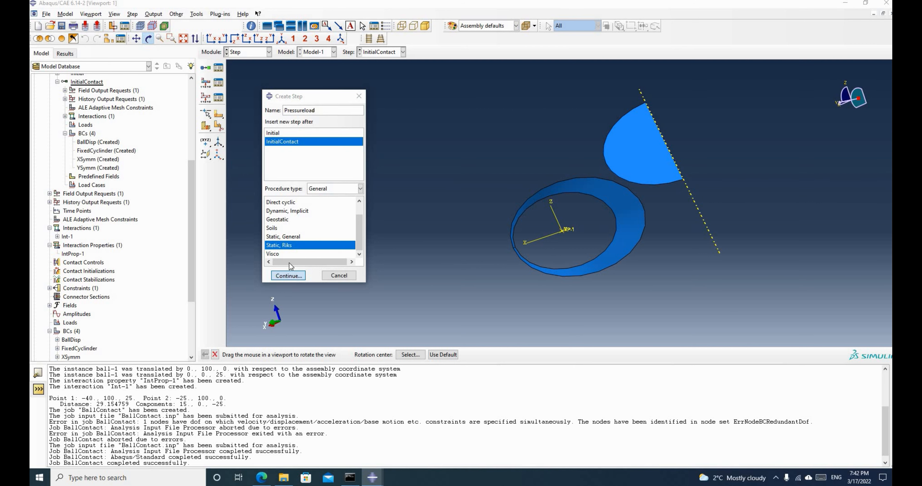
click(296, 276)
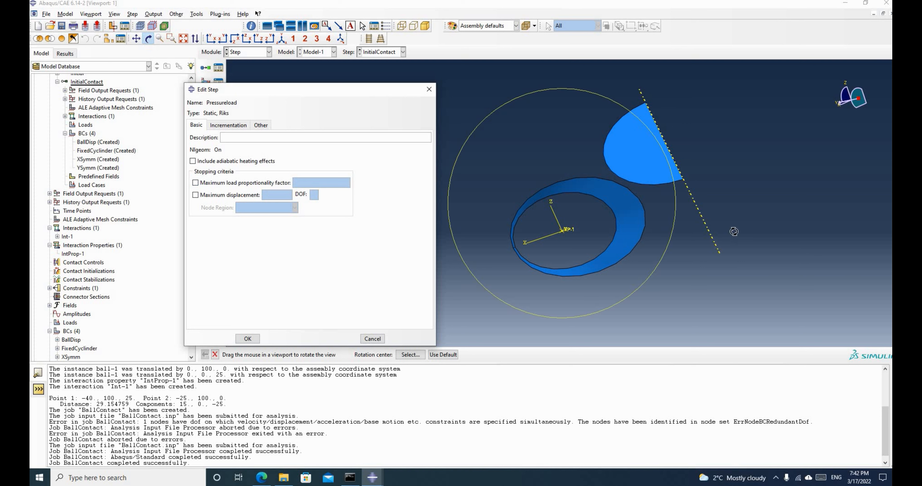
Set the Pressureload step's stopping criterion to a maximum displacement of 20 in DOF 3.
drag(694, 279, 628, 206)
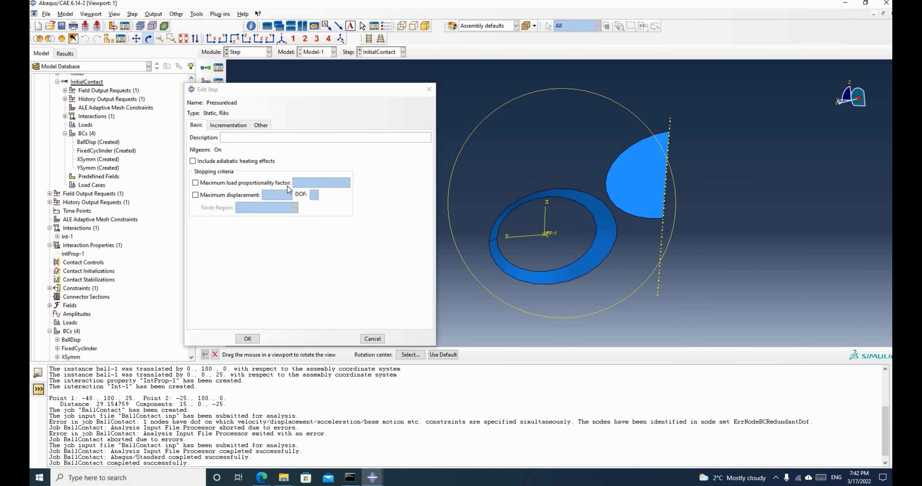
click(195, 195)
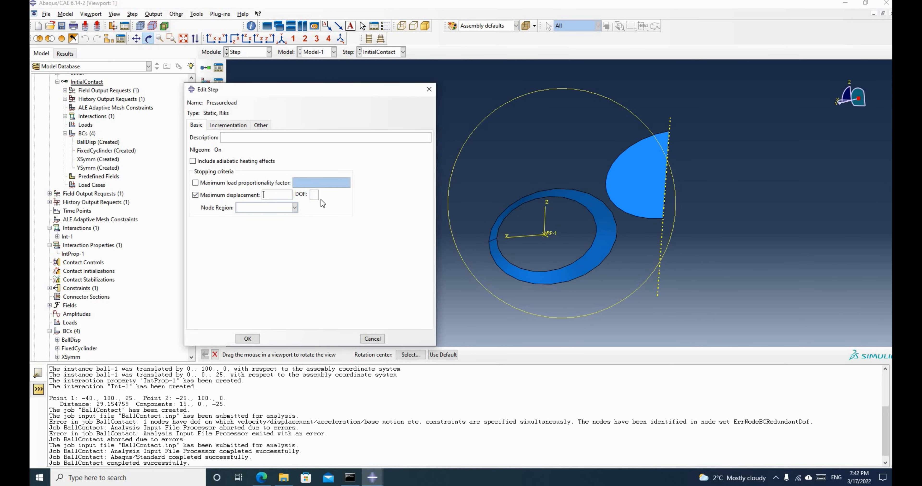
click(313, 194)
text(3)
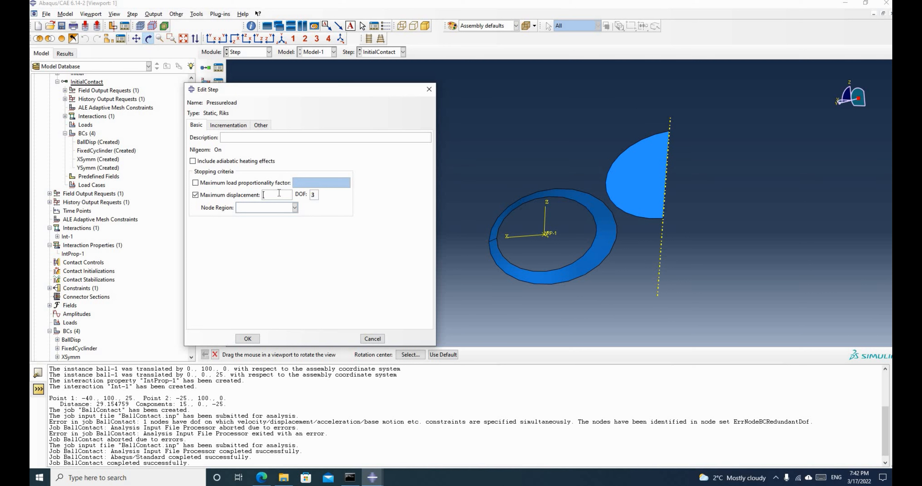
text(20)
Set 100000 maximum increments with arc length increments of initial 0.01 and minimum 1E-008, and try to save the Pressureload step.
click(229, 125)
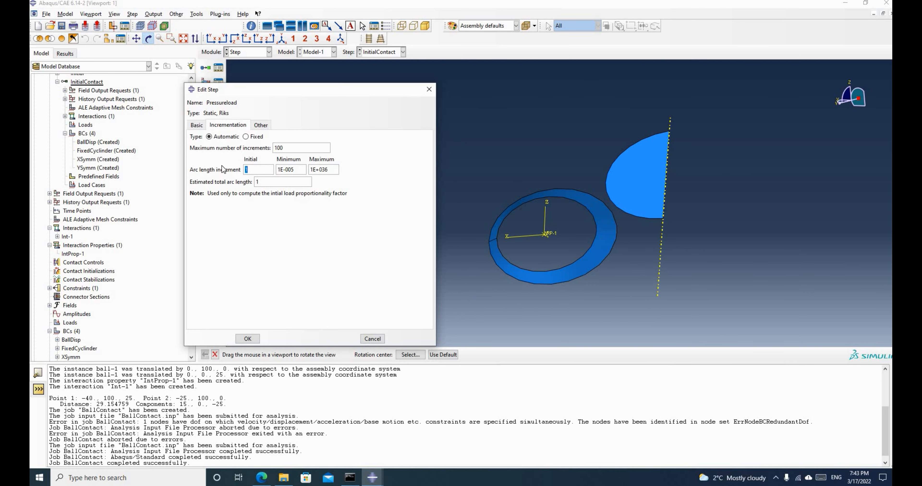
text(0.01)
drag(296, 170, 292, 170)
text(8)
click(247, 339)
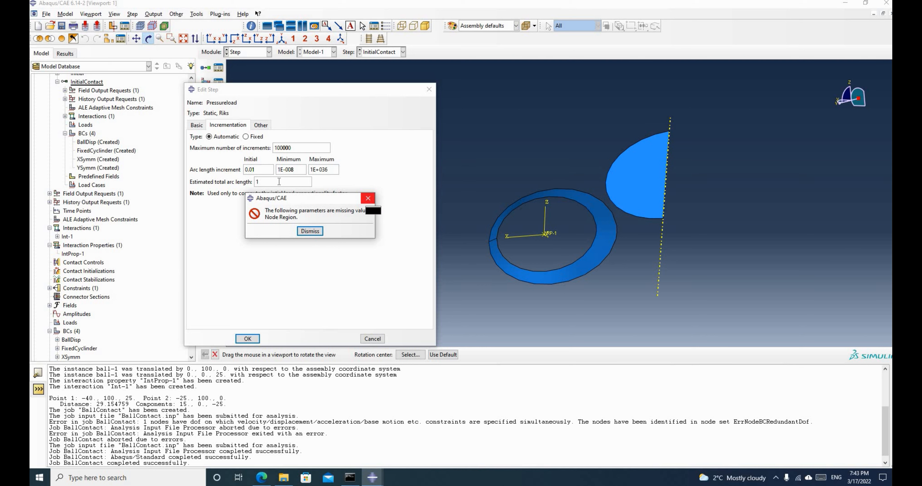
click(367, 200)
Set the initial arc length increment to 1 and try again to save the Pressureload step.
text(1)
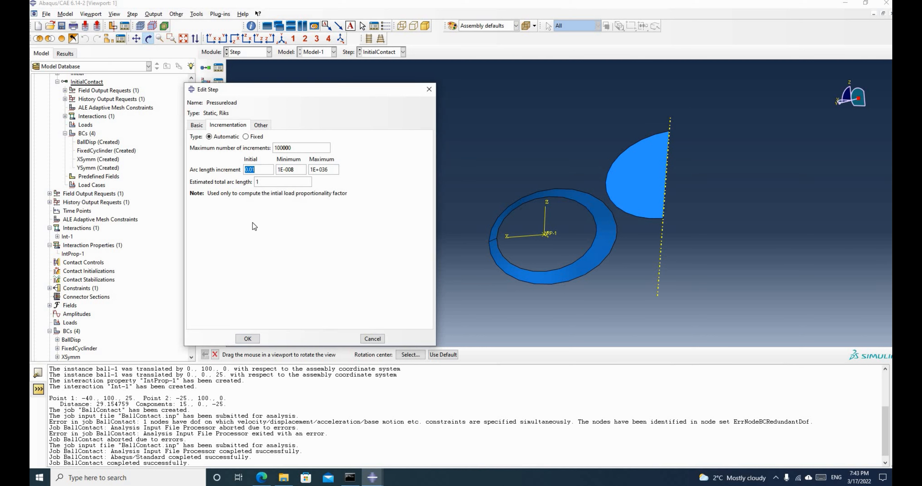
click(247, 340)
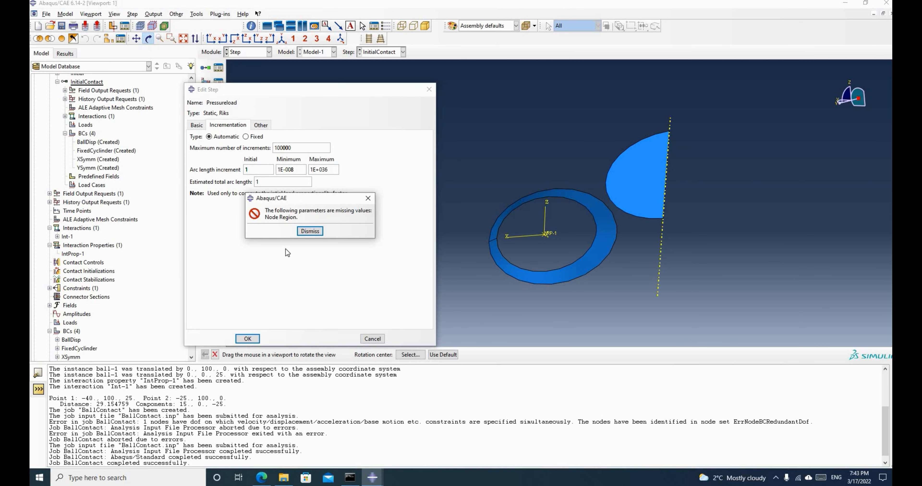
click(368, 199)
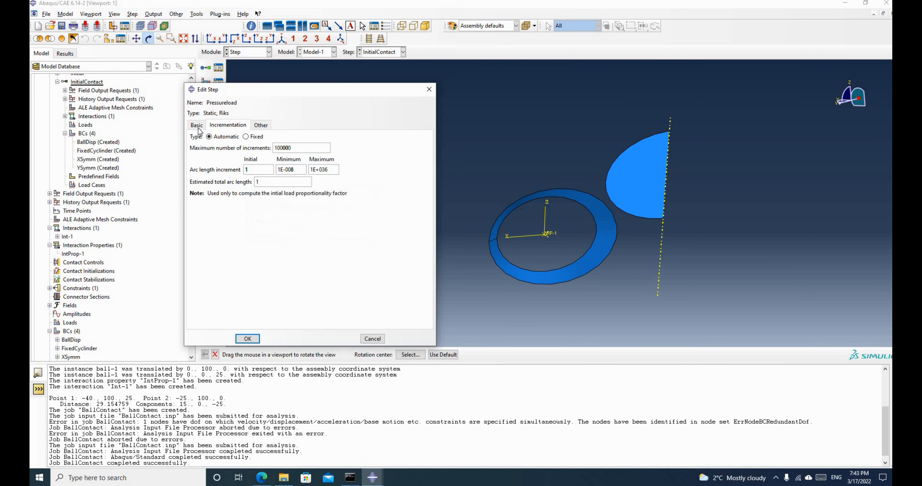
Check the node regions available for the maximum displacement criterion and discard the Pressureload step without saving it.
click(196, 125)
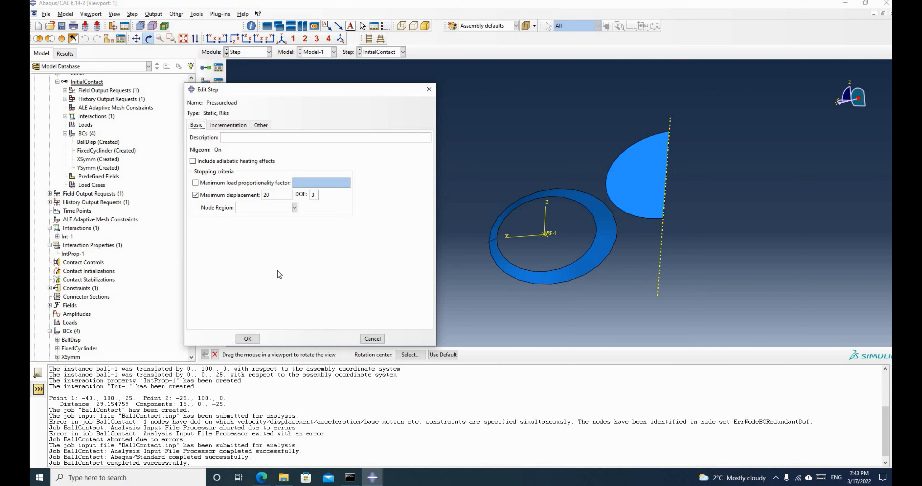
click(295, 208)
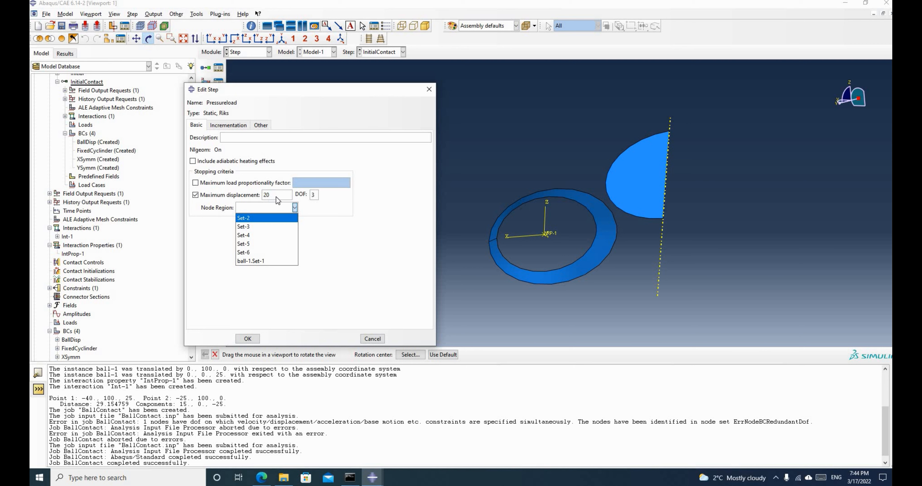
click(336, 221)
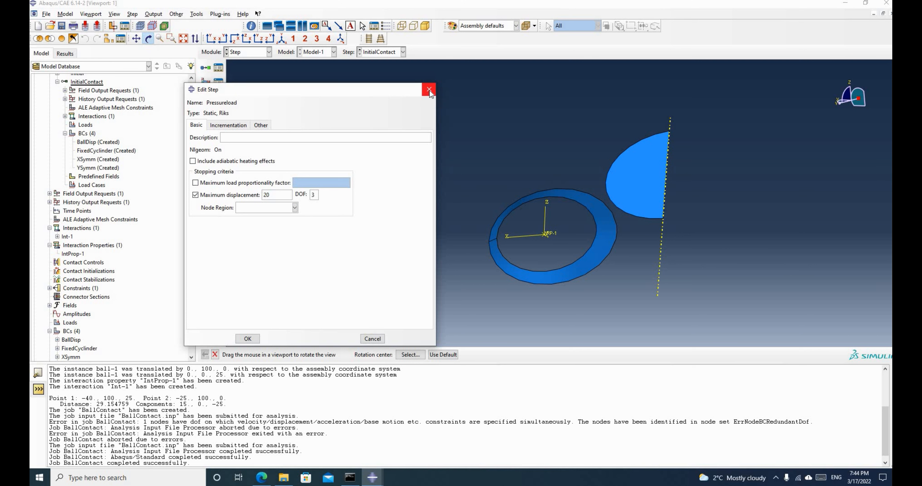
click(429, 91)
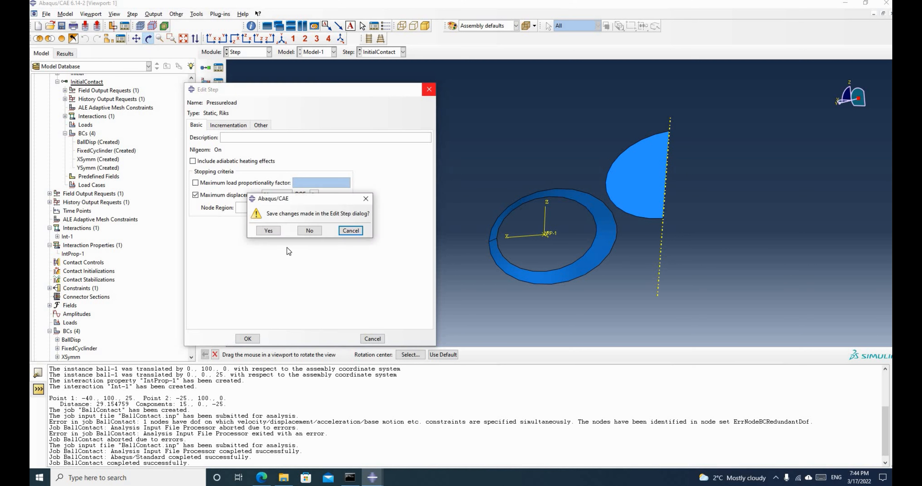
click(310, 230)
Examine the assembly's existing sets, Set-2 through Set-6, to see which geometry each one contains.
scroll(119, 211, up, 3)
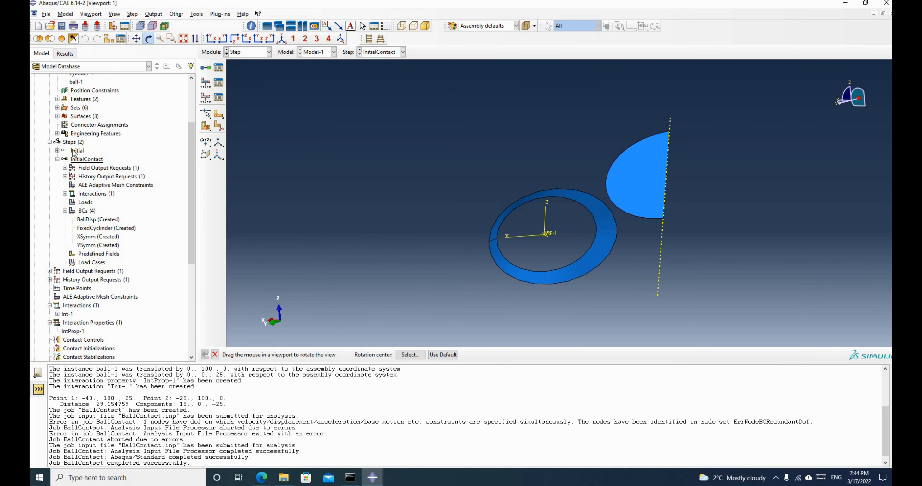
double_click(81, 108)
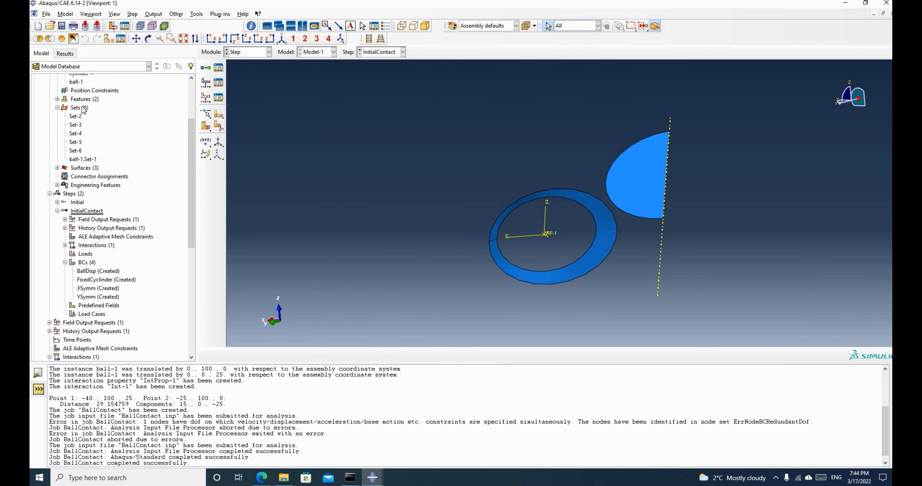
right_click(80, 109)
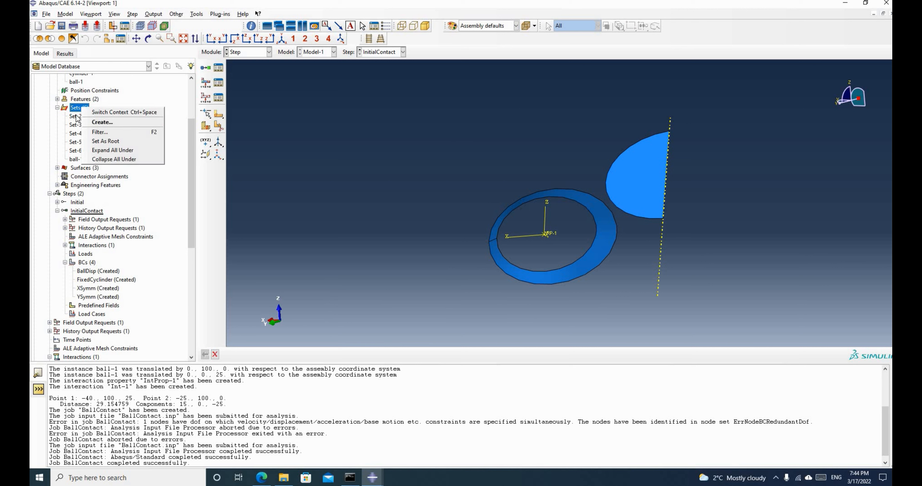
click(76, 116)
click(78, 125)
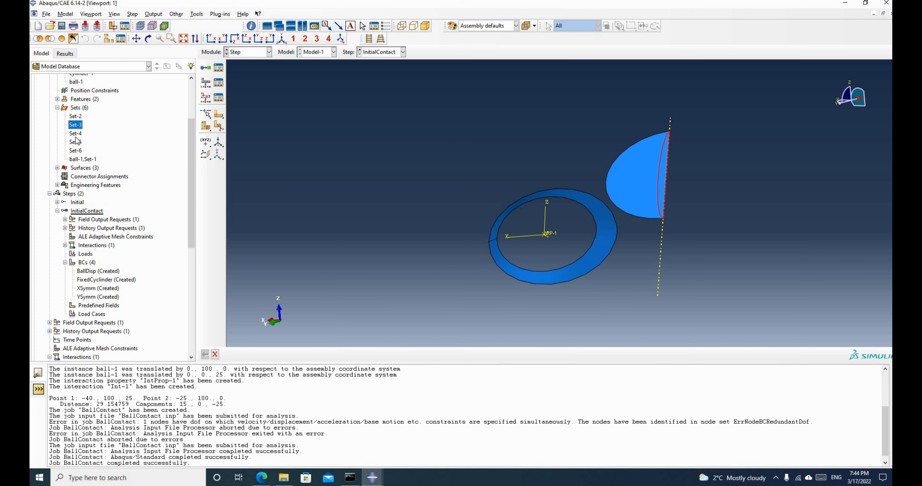
click(77, 135)
click(77, 144)
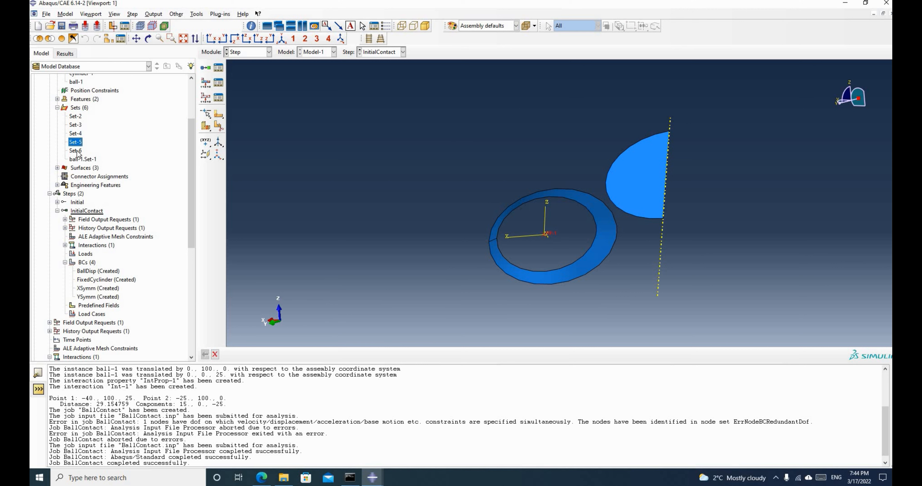
click(77, 151)
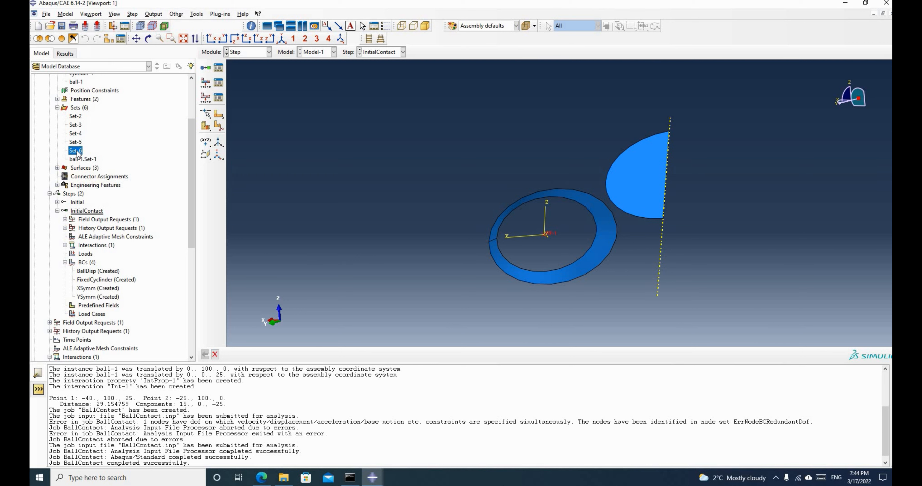
Create an assembly node set named Toppoint from the single node at the ball's top, on the axis line.
click(80, 108)
right_click(79, 108)
click(93, 125)
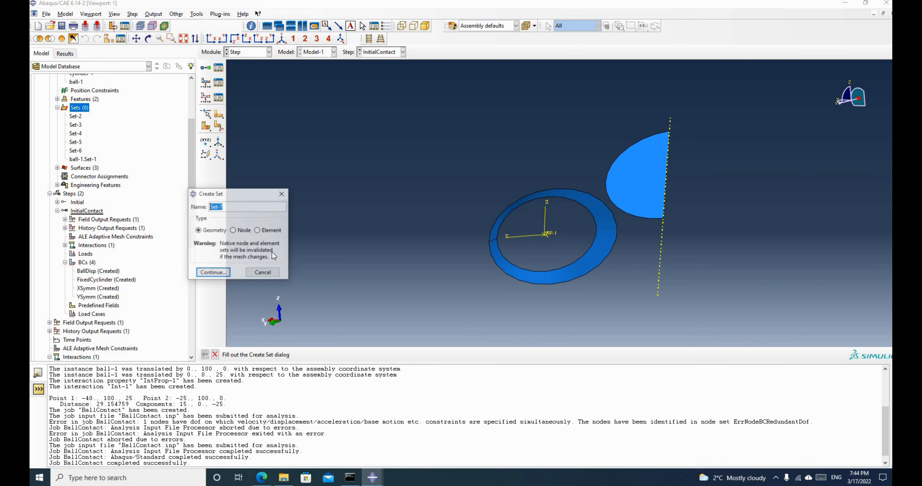
text(T)
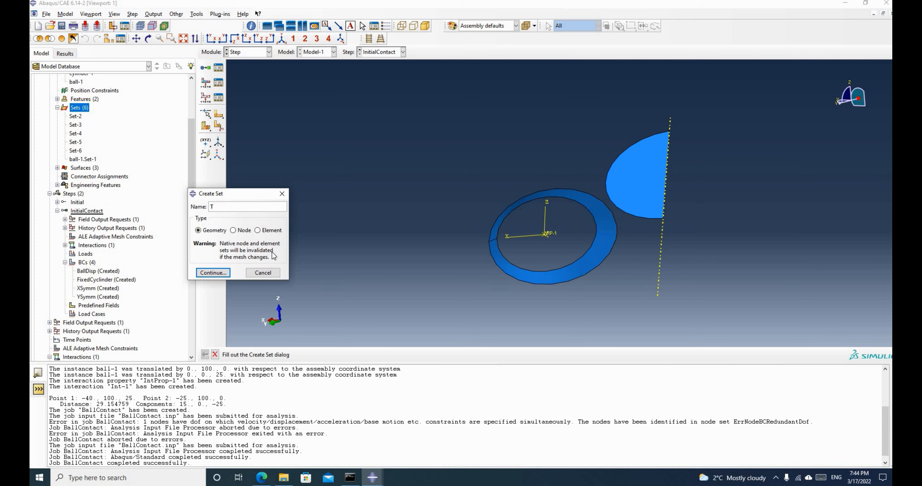
text(oppoint)
click(239, 231)
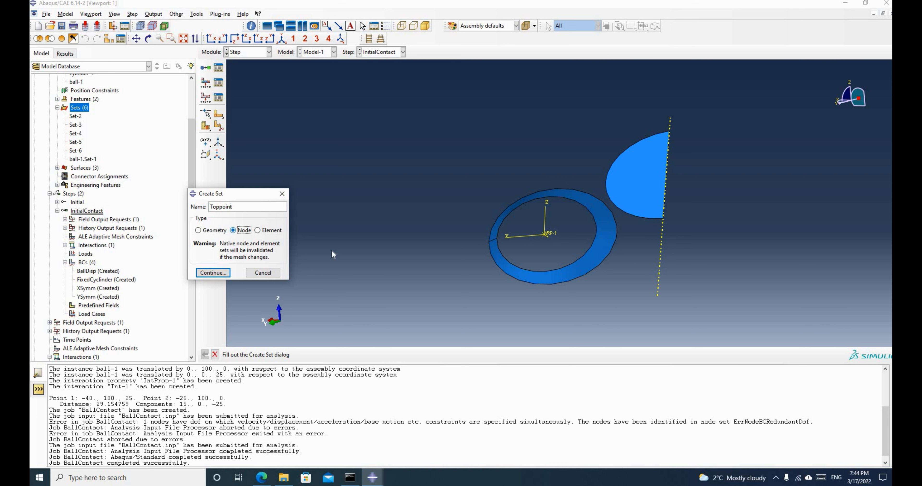
click(213, 273)
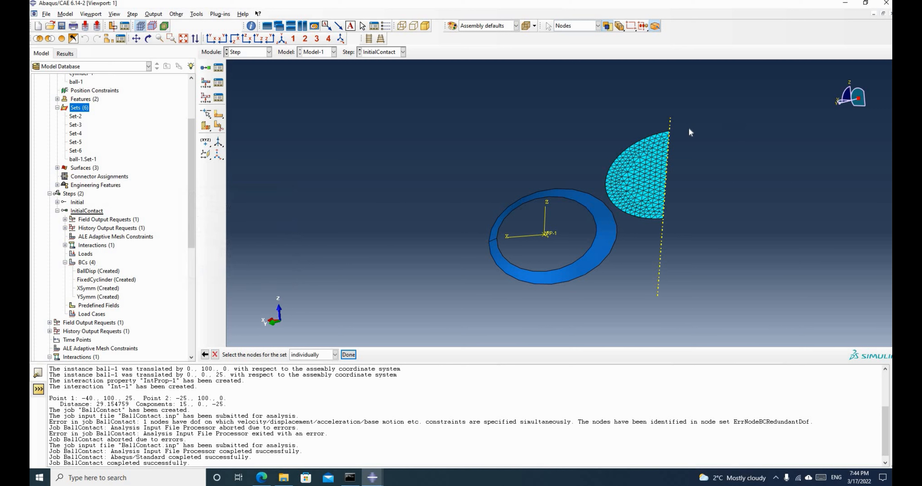
click(669, 131)
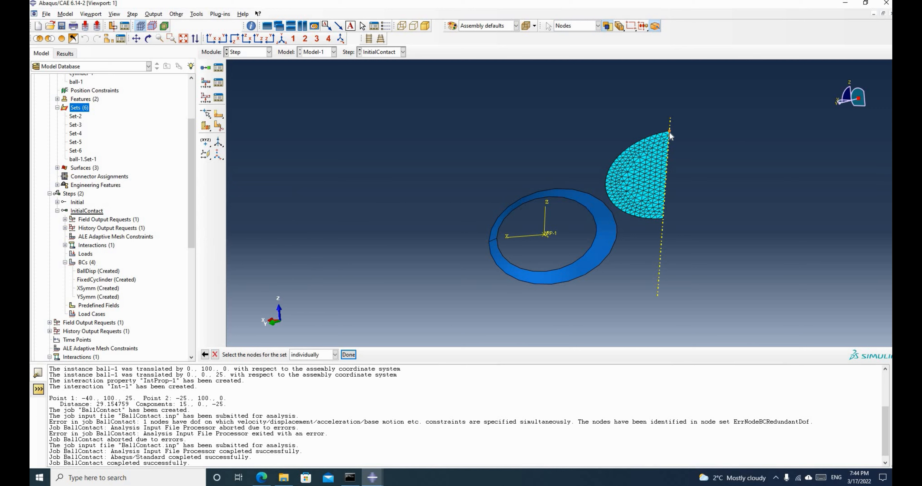
click(348, 355)
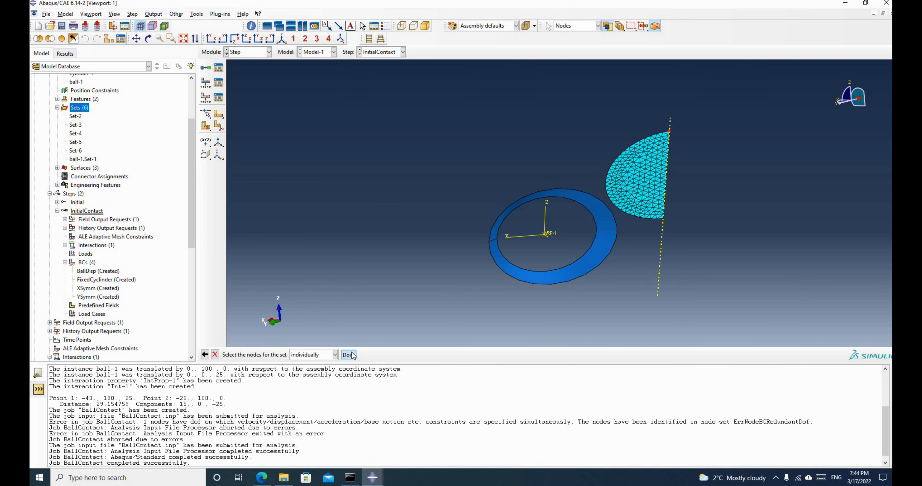
Start a new Static, Riks step named PressureLoad after the InitialContact step.
click(219, 67)
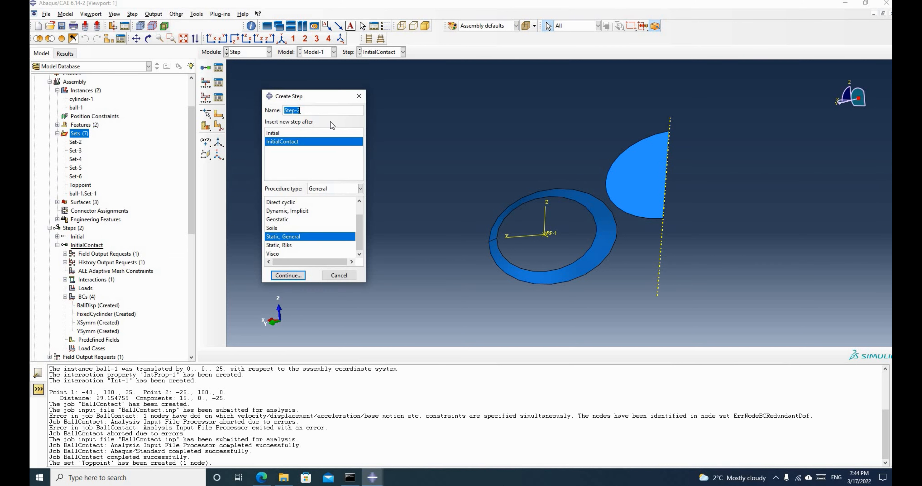
text(PressureLoad)
click(287, 245)
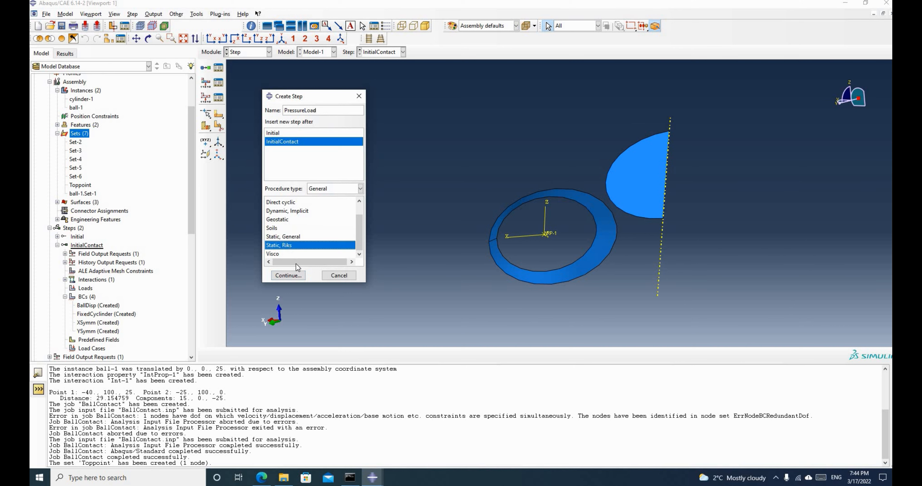
click(290, 276)
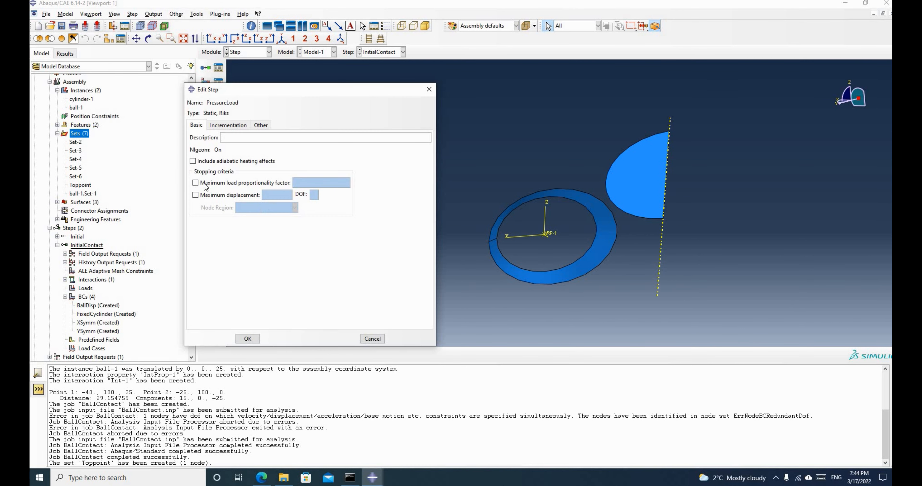